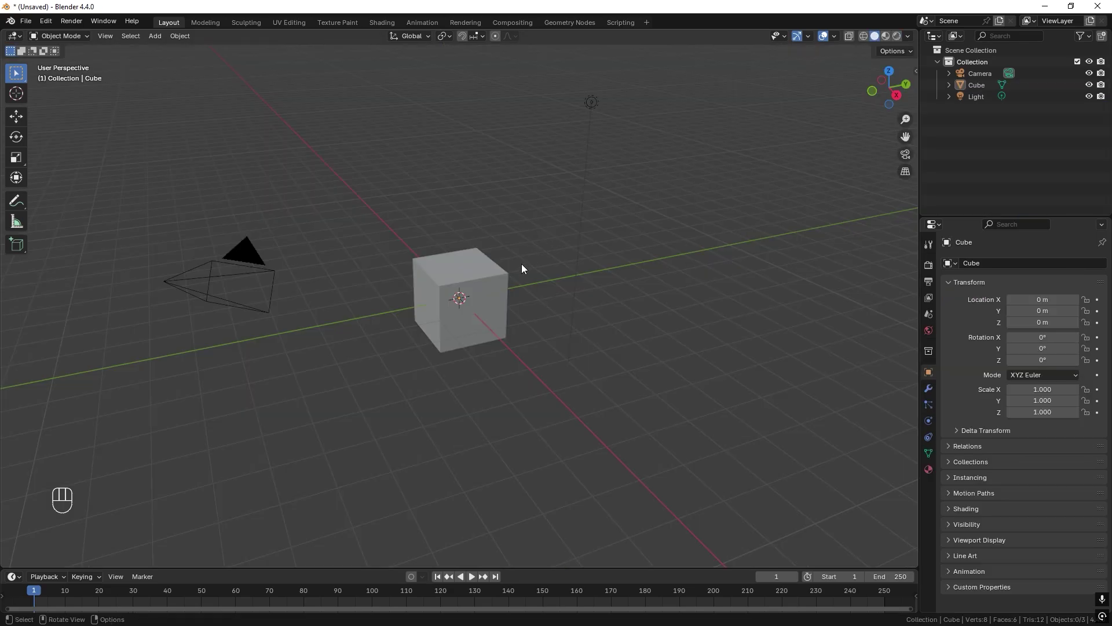
Delete the default cube and switch to top view
{"action": "left_click", "coordinate": [481, 277]}
{"action": "key", "text": "x"}
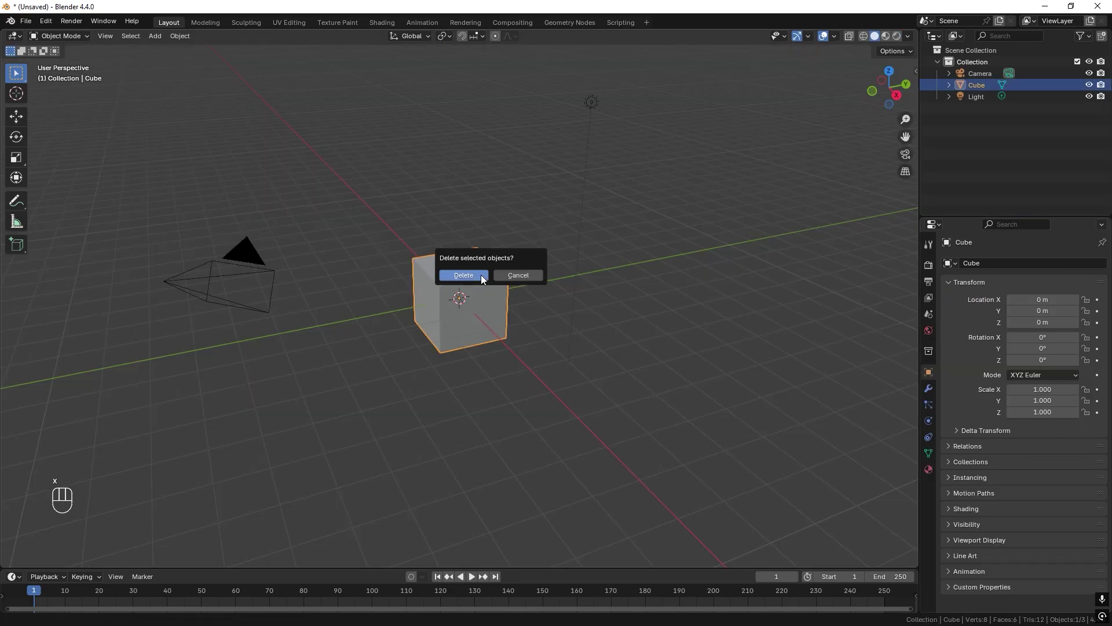
{"action": "left_click", "coordinate": [479, 276]}
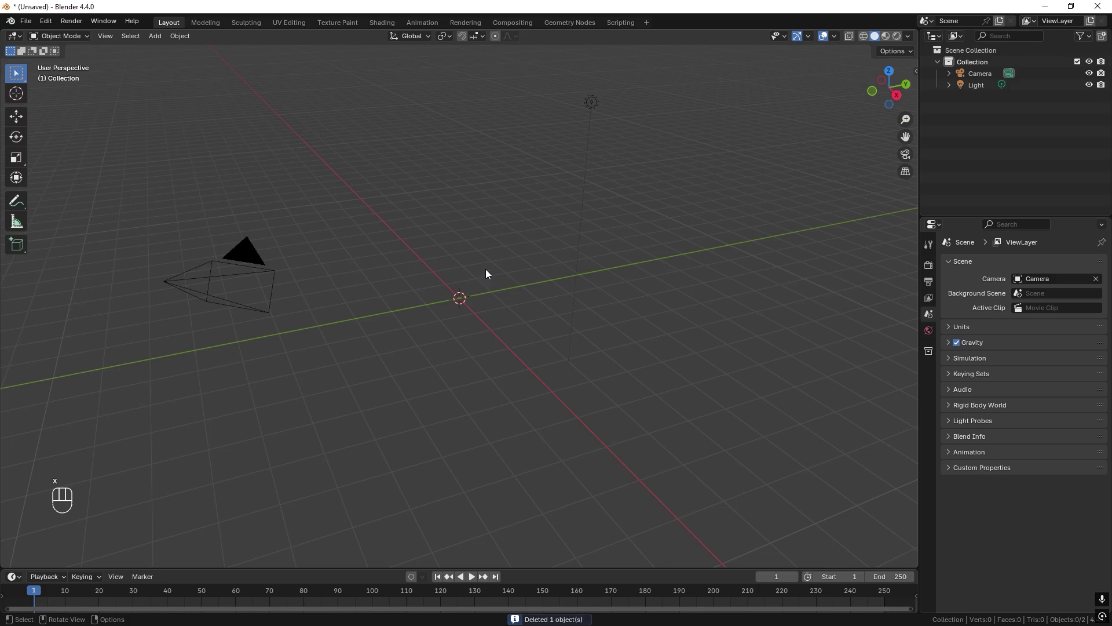
{"action": "left_click", "coordinate": [889, 72]}
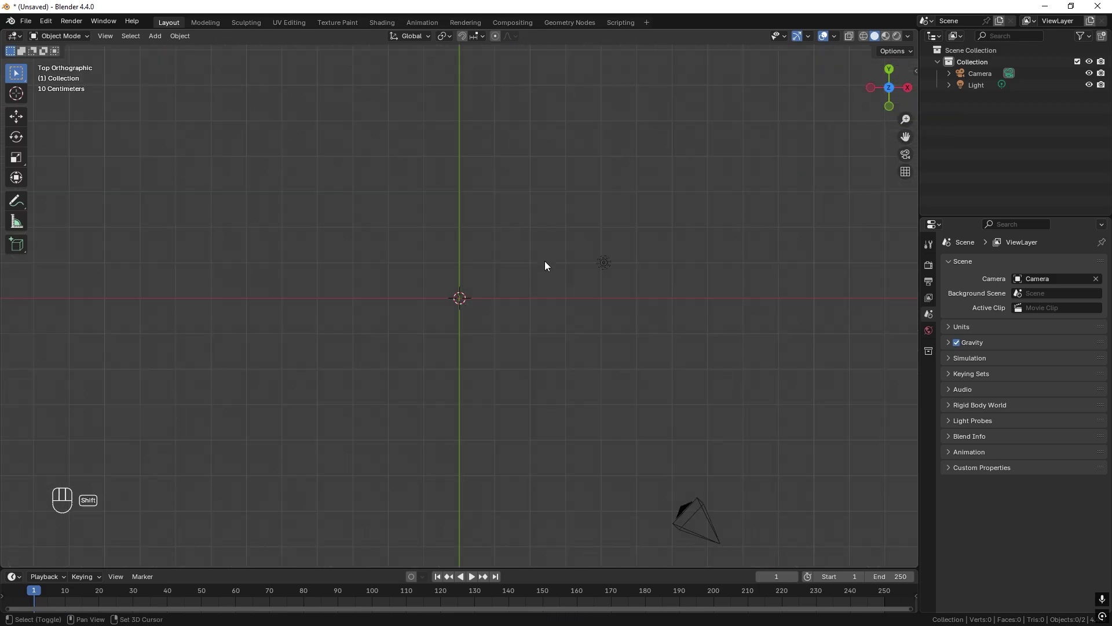
Add a 32-vertex mesh circle at the origin and enter Edit Mode on it
{"action": "key", "text": "shift+a"}
{"action": "mouse_move", "coordinate": [544, 260]}
{"action": "mouse_move", "coordinate": [544, 150]}
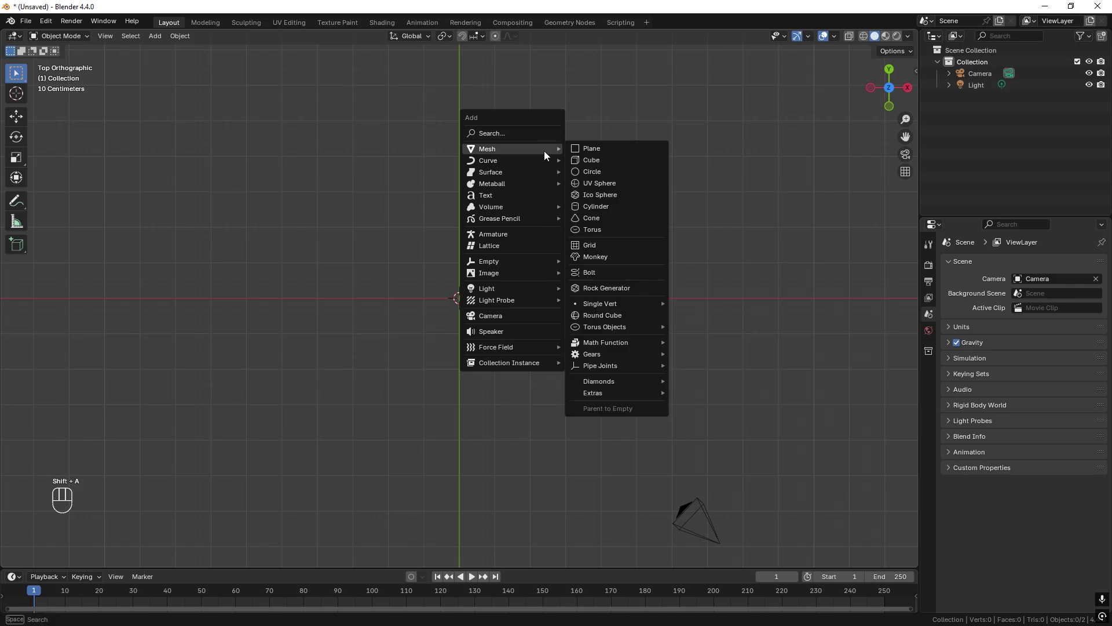
{"action": "left_click", "coordinate": [608, 169]}
{"action": "scroll", "coordinate": [487, 318], "scroll_direction": "up", "scroll_amount": 9}
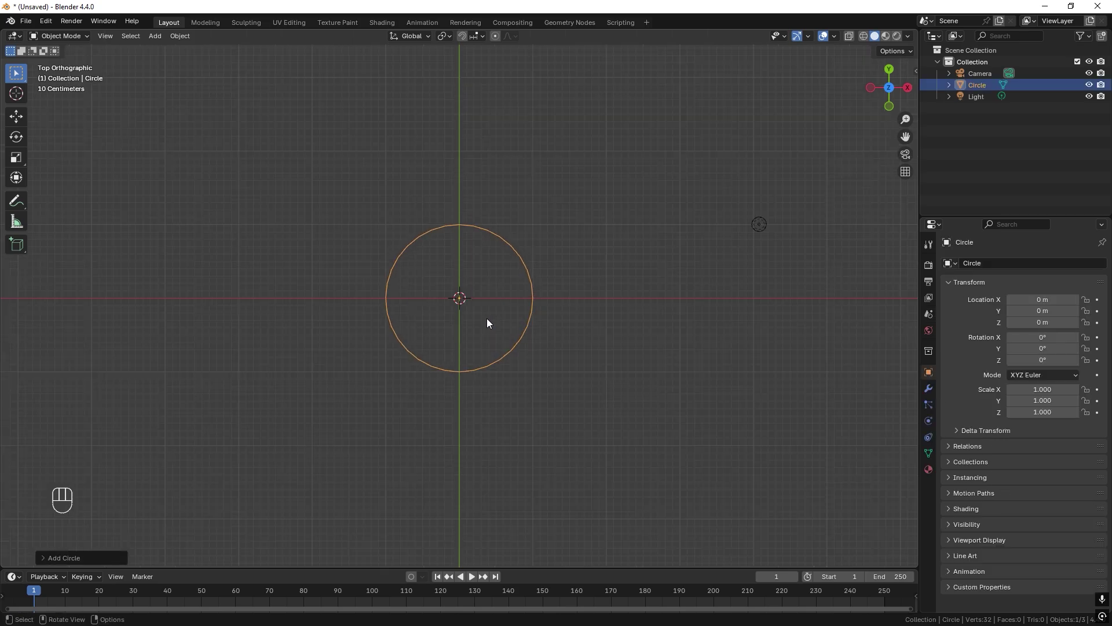
{"action": "scroll", "coordinate": [512, 281], "scroll_direction": "up", "scroll_amount": 1}
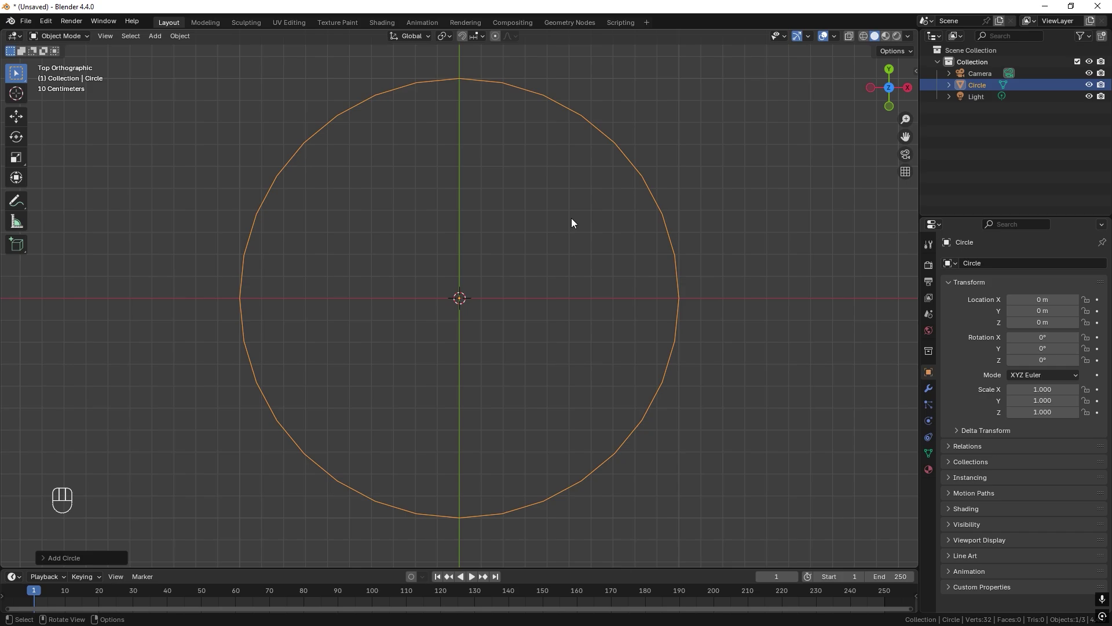
{"action": "key", "text": "Tab"}
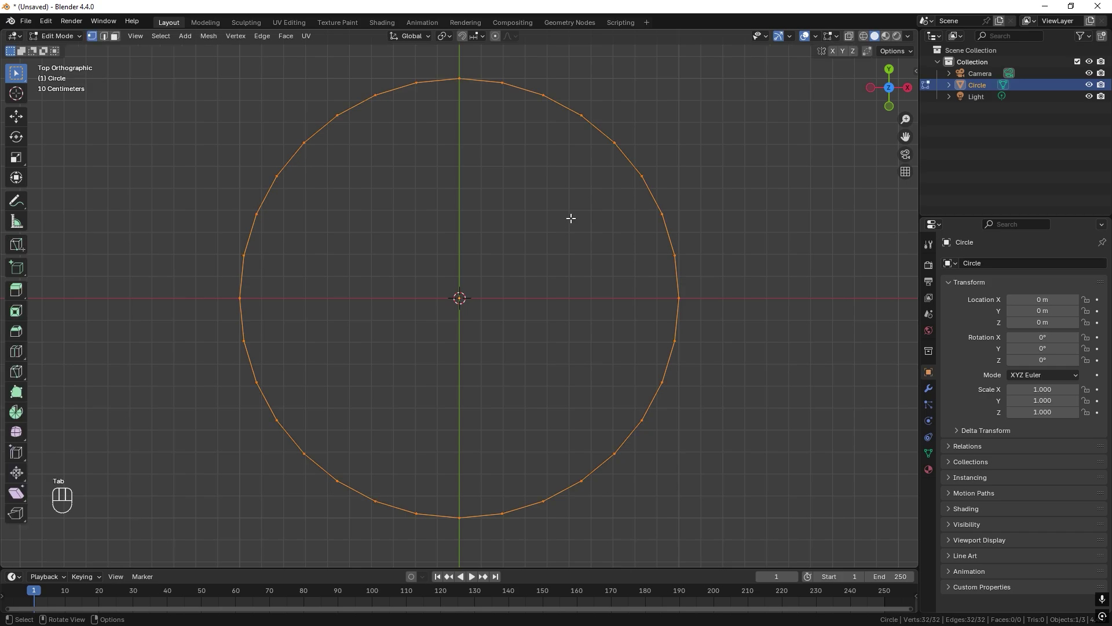
Extrude the circle's edges and scale them inward into a 32-face ring, then use face select mode
{"action": "key", "text": "e"}
{"action": "key", "text": "s"}
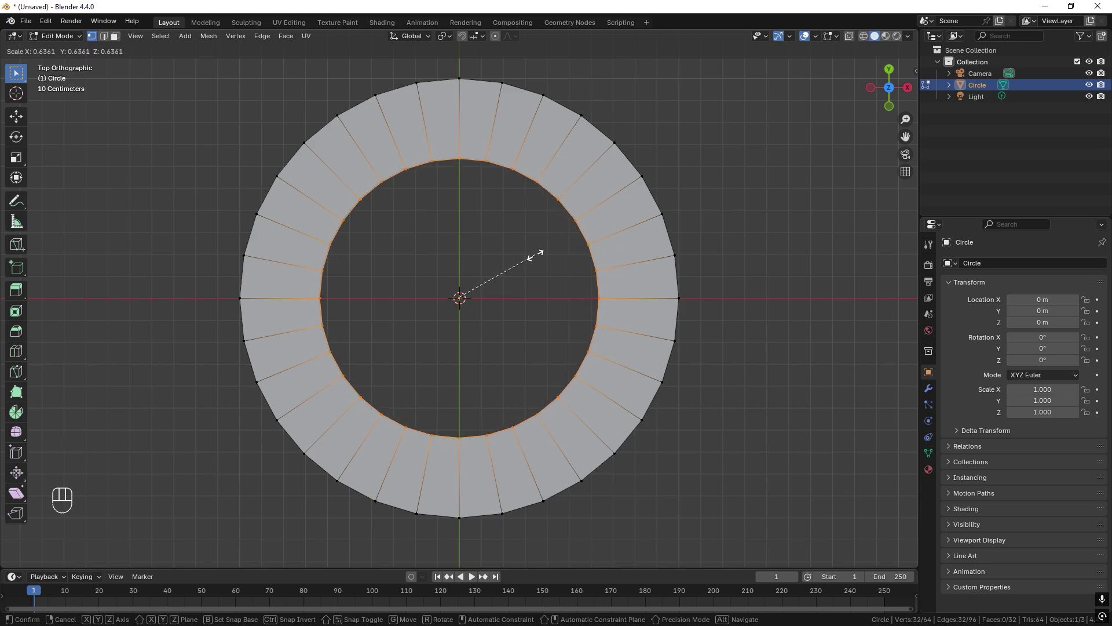
{"action": "left_click", "coordinate": [537, 255]}
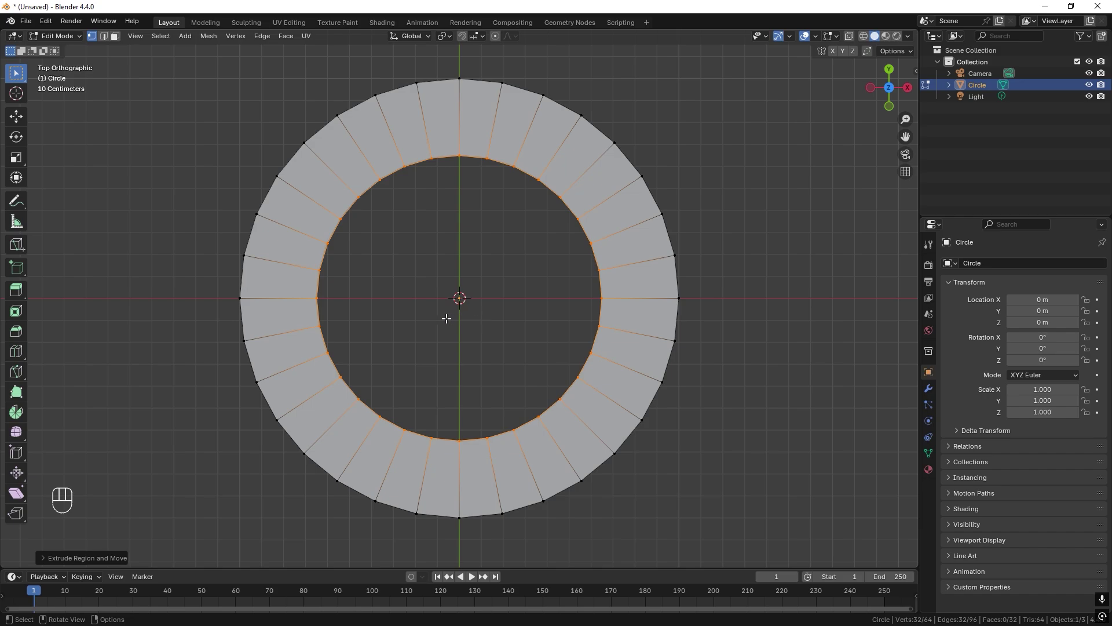
{"action": "key", "text": "3"}
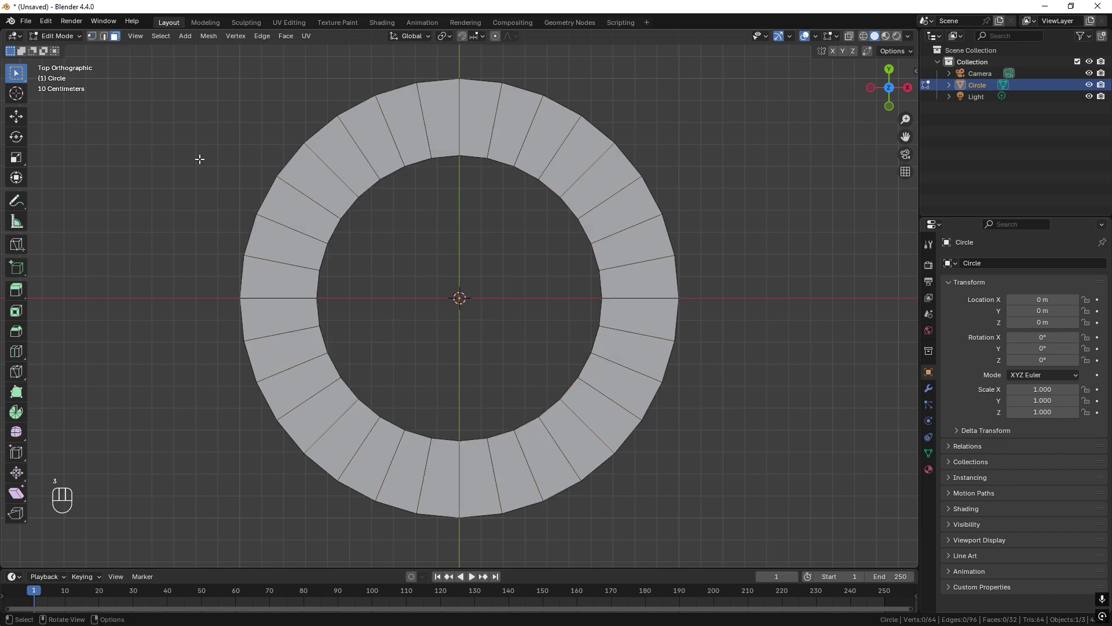
Duplicate an 11-face arc on the ring's lower left in place and separate it into Circle.001
{"action": "left_click", "coordinate": [302, 311]}
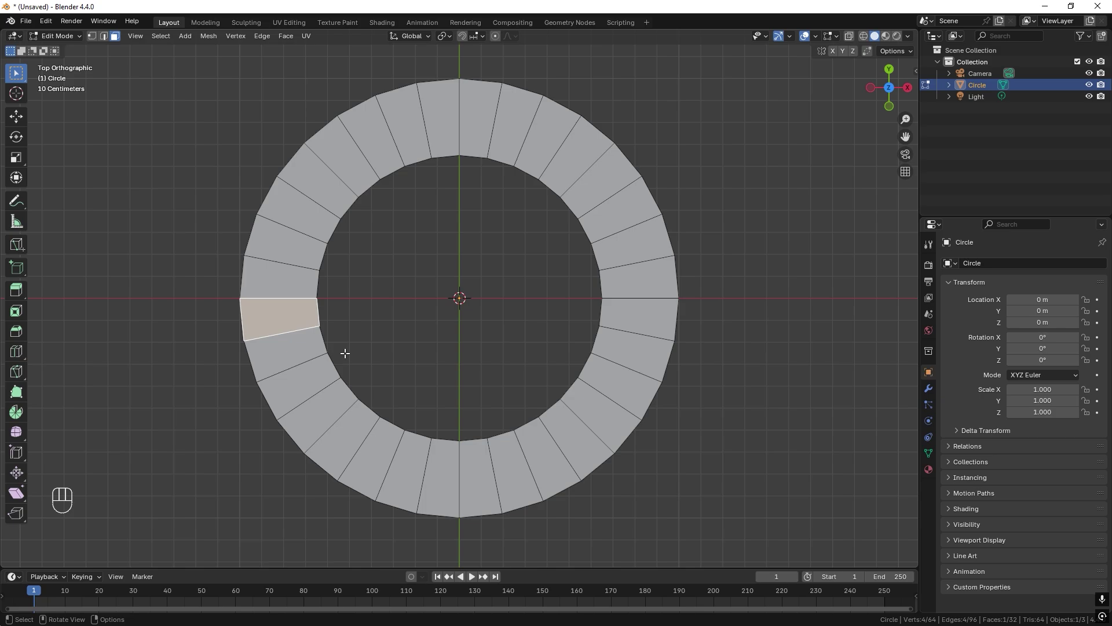
{"action": "left_click", "coordinate": [532, 453], "text": "ctrl"}
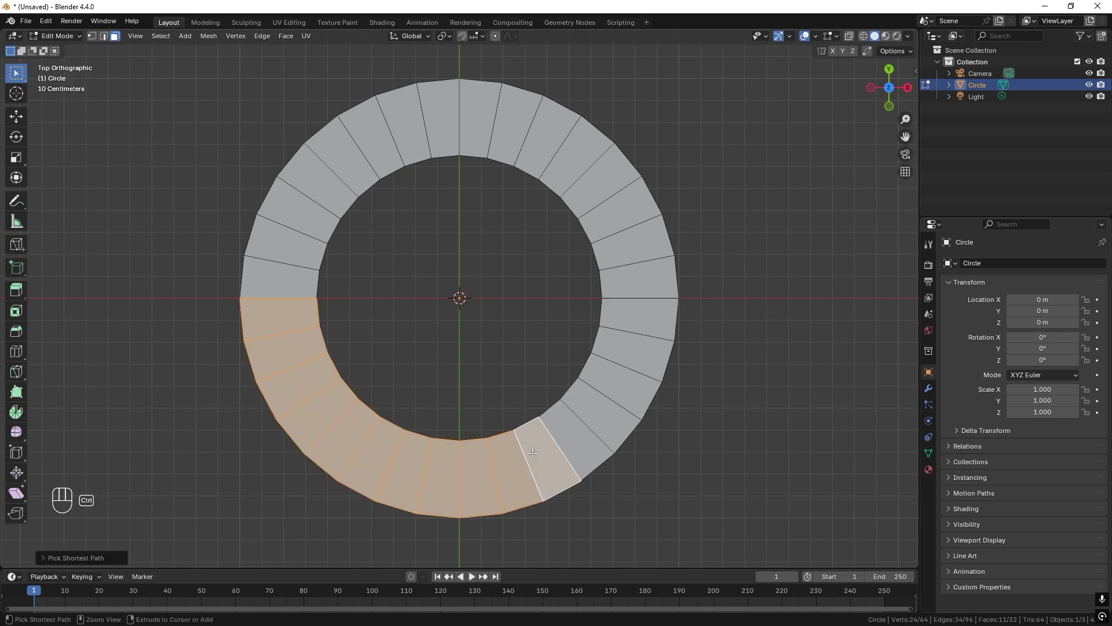
{"action": "key", "text": "shift+d"}
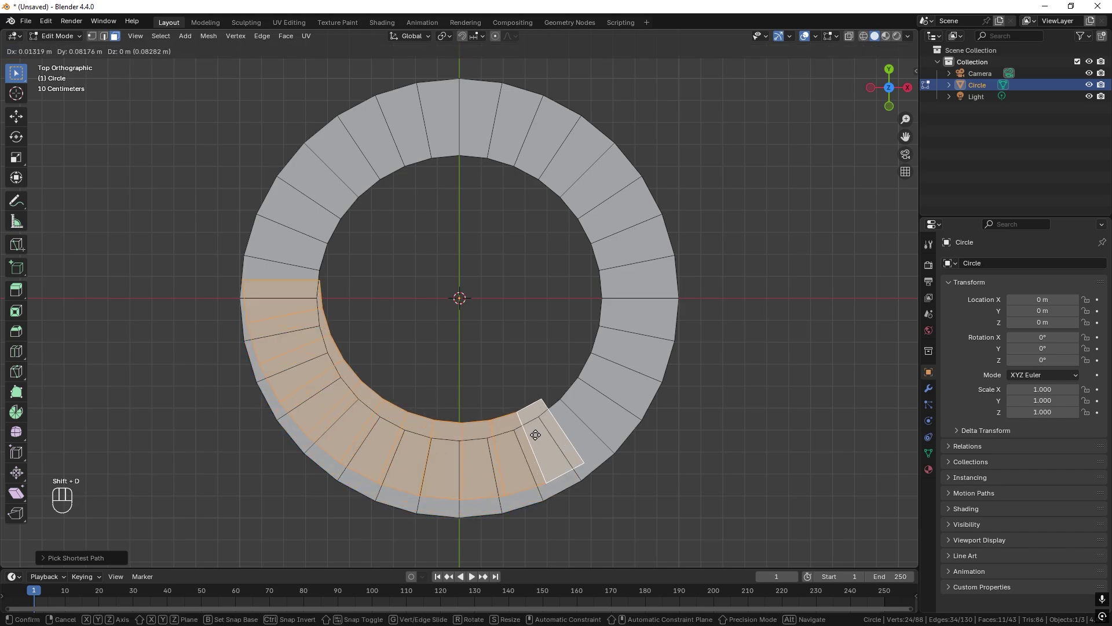
{"action": "right_click", "coordinate": [535, 432]}
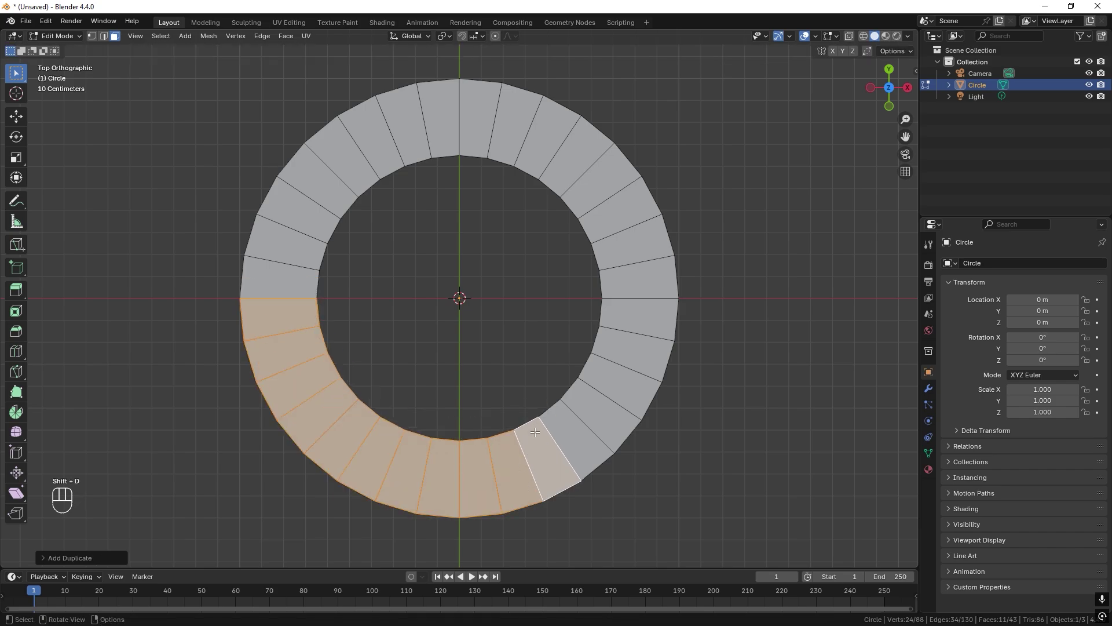
{"action": "key", "text": "p"}
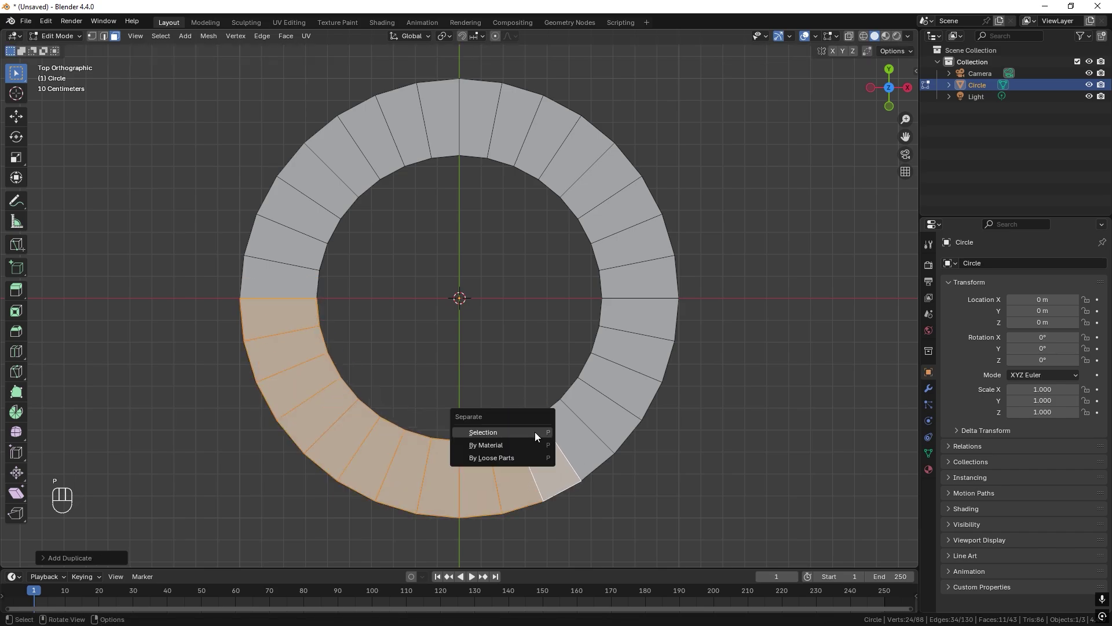
{"action": "left_click", "coordinate": [528, 432]}
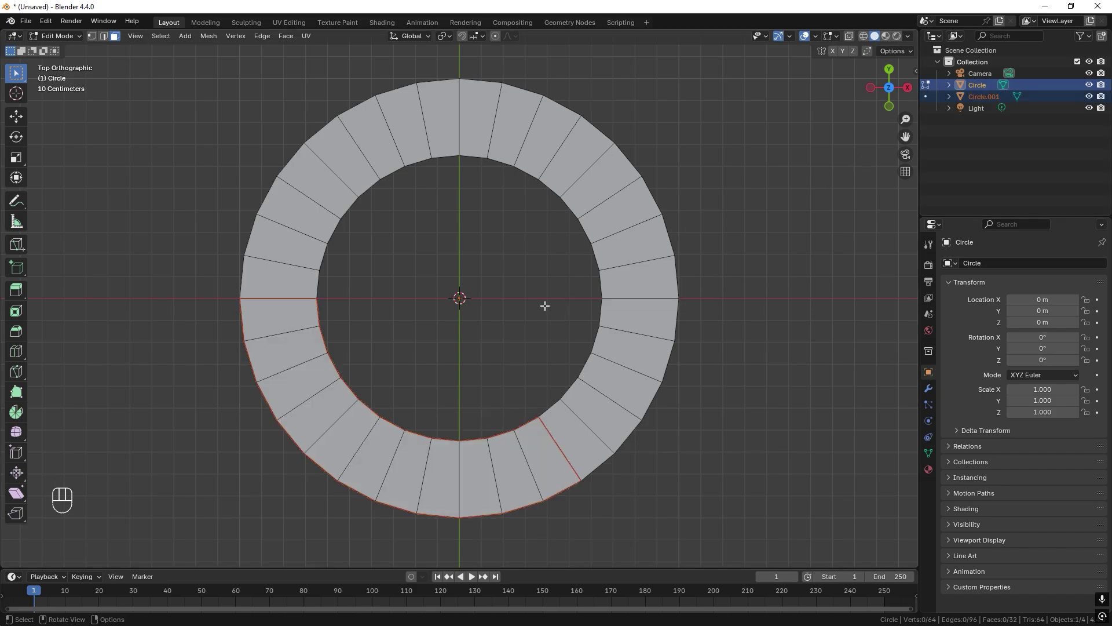
Rename Circle.001 to 'Blade' in the Outliner and hide the original Circle ring
{"action": "key", "text": "Tab"}
{"action": "left_click", "coordinate": [987, 96]}
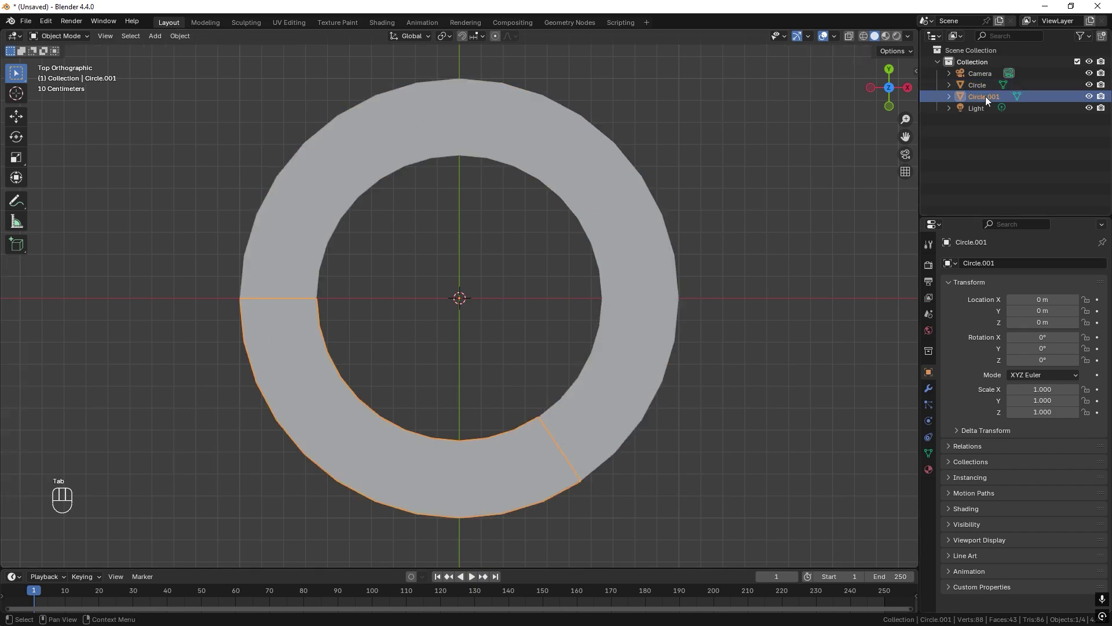
{"action": "double_click", "coordinate": [980, 98]}
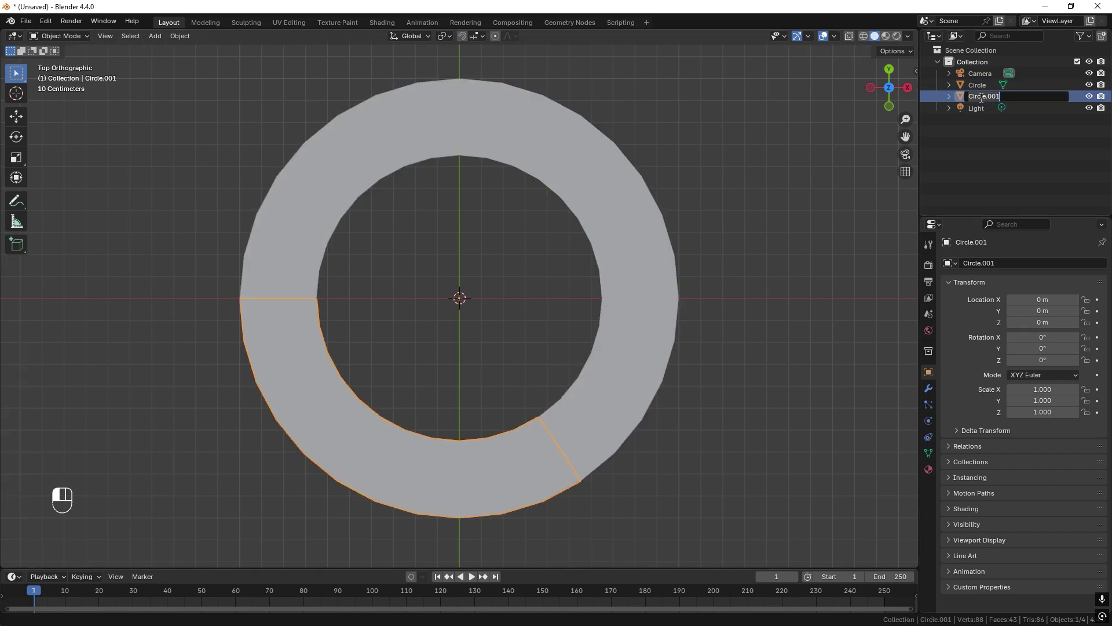
{"action": "type", "text": "Blade"}
{"action": "key", "text": "Return"}
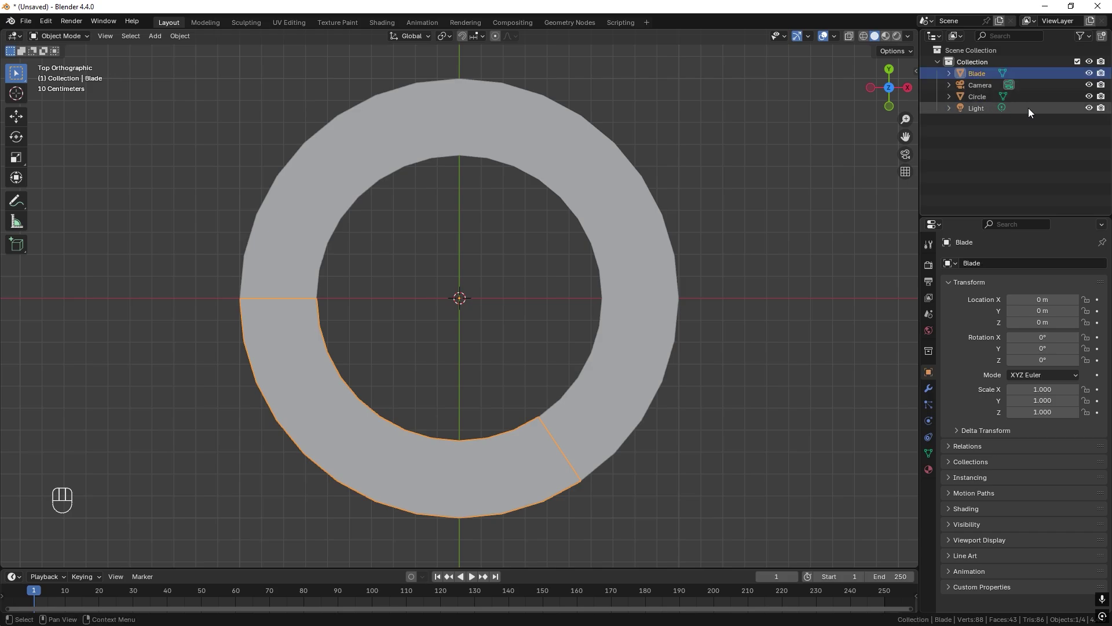
{"action": "left_click", "coordinate": [1089, 96]}
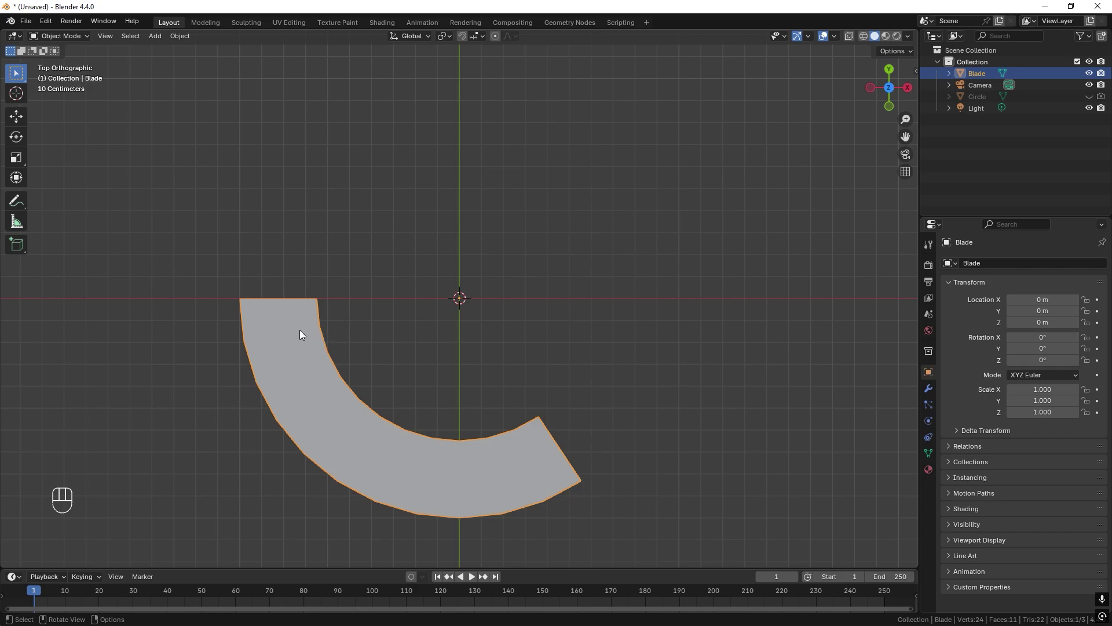
Snap the 3D cursor to the centre of Blade's top end face
{"action": "key", "text": "Tab"}
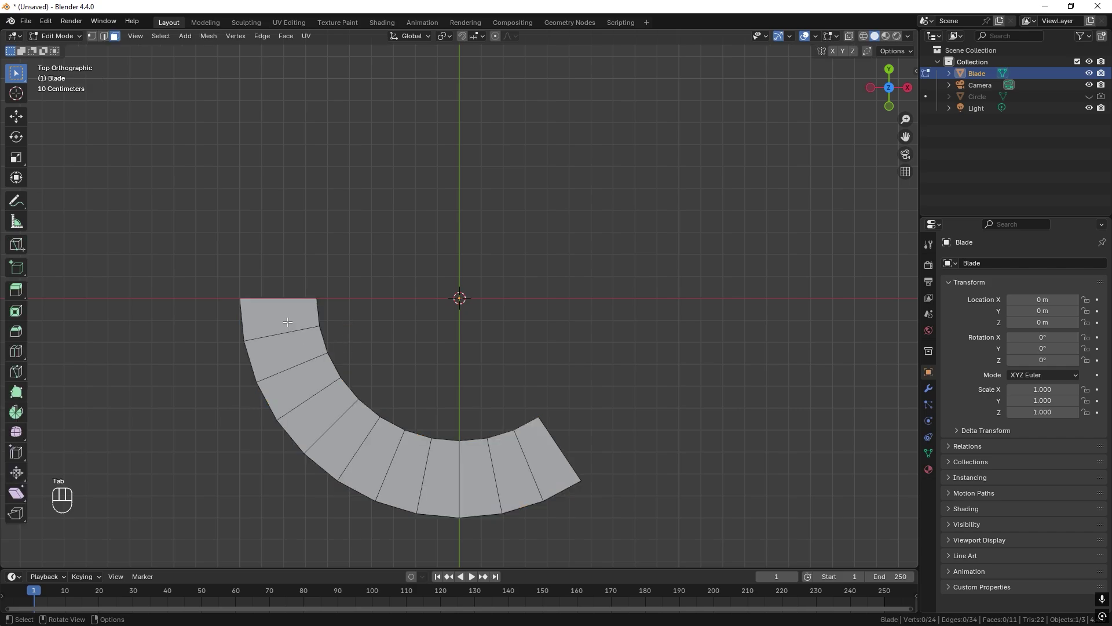
{"action": "key", "text": "3"}
{"action": "left_click", "coordinate": [288, 319]}
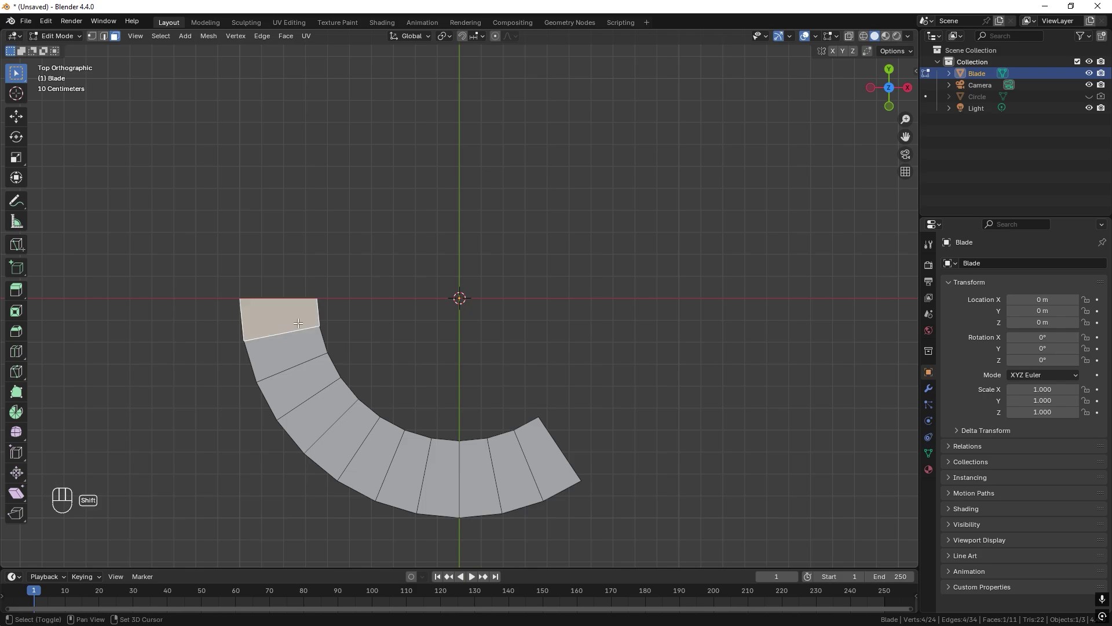
{"action": "key", "text": "shift+s"}
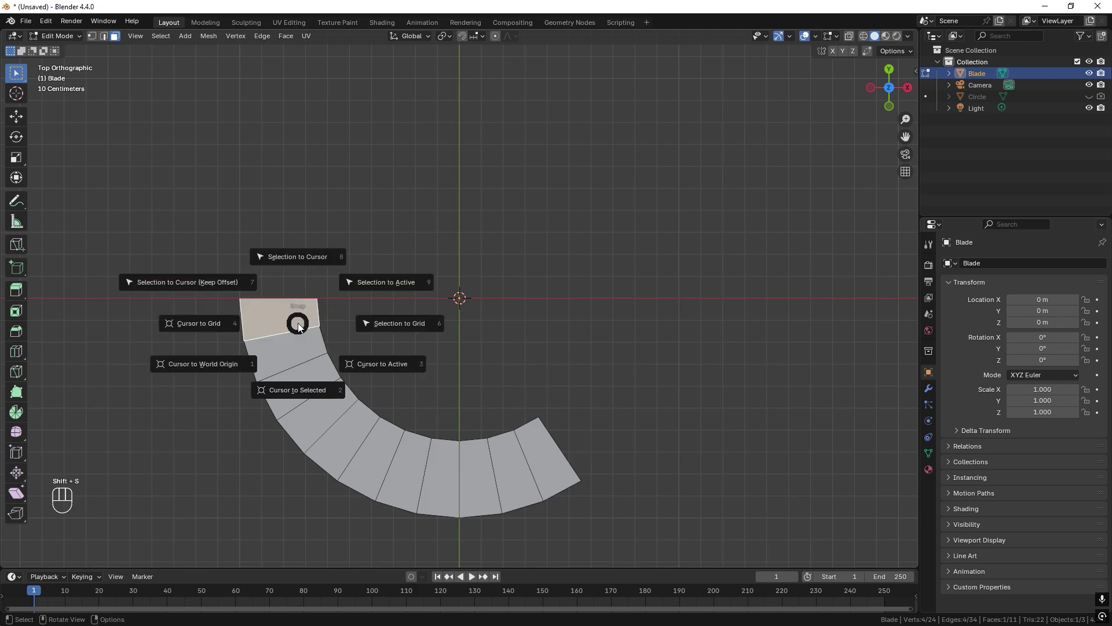
{"action": "left_click", "coordinate": [302, 387]}
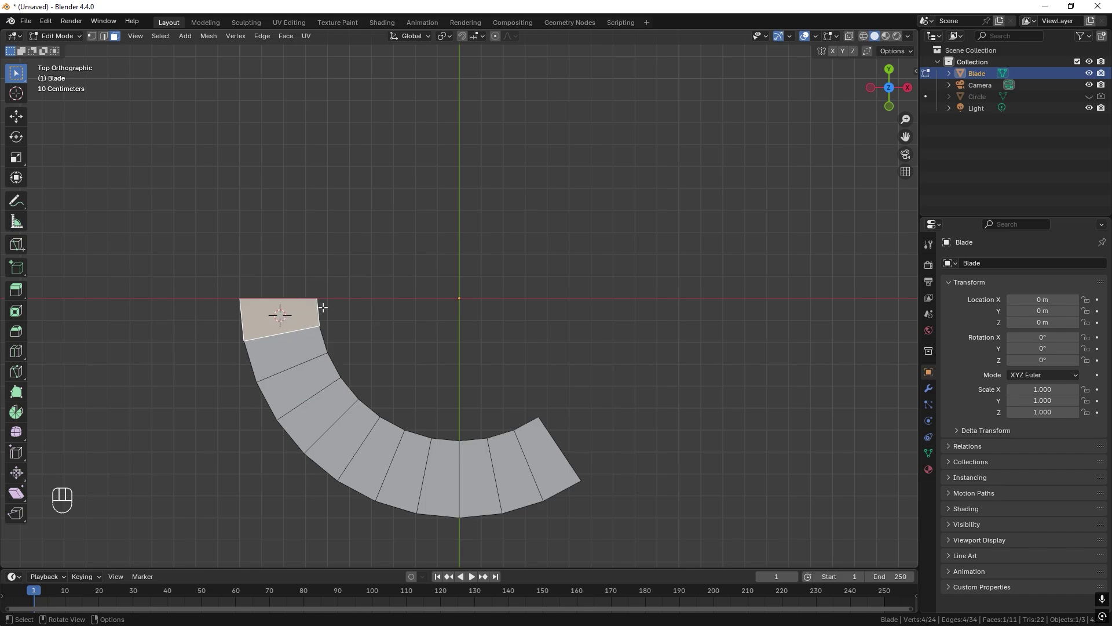
Set Blade's origin to the 3D cursor in Object Mode
{"action": "key", "text": "Tab"}
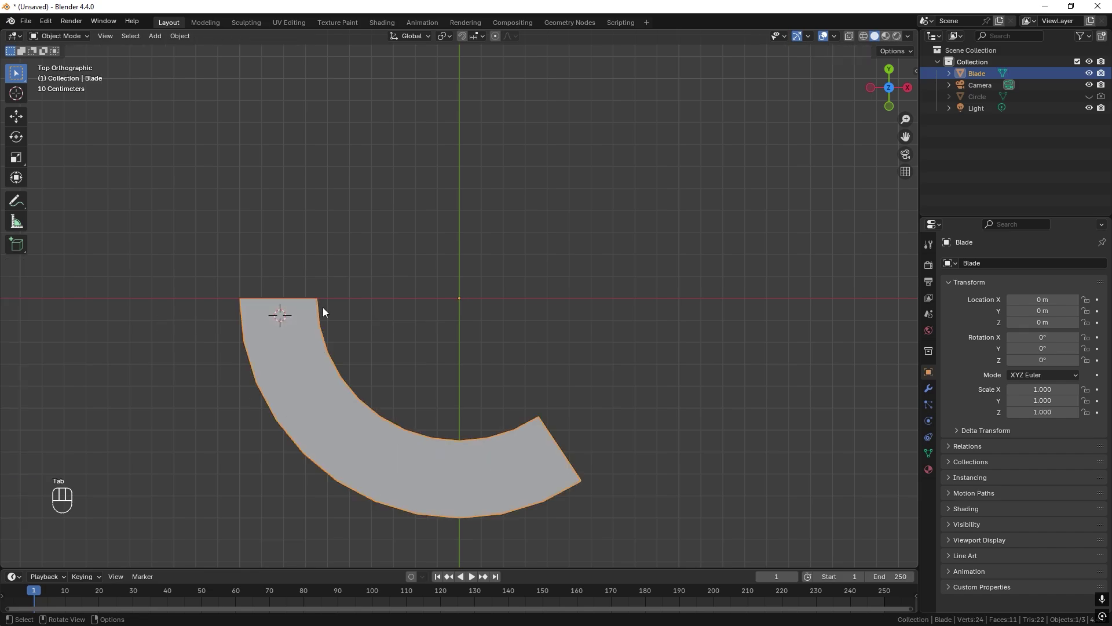
{"action": "right_click", "coordinate": [390, 280]}
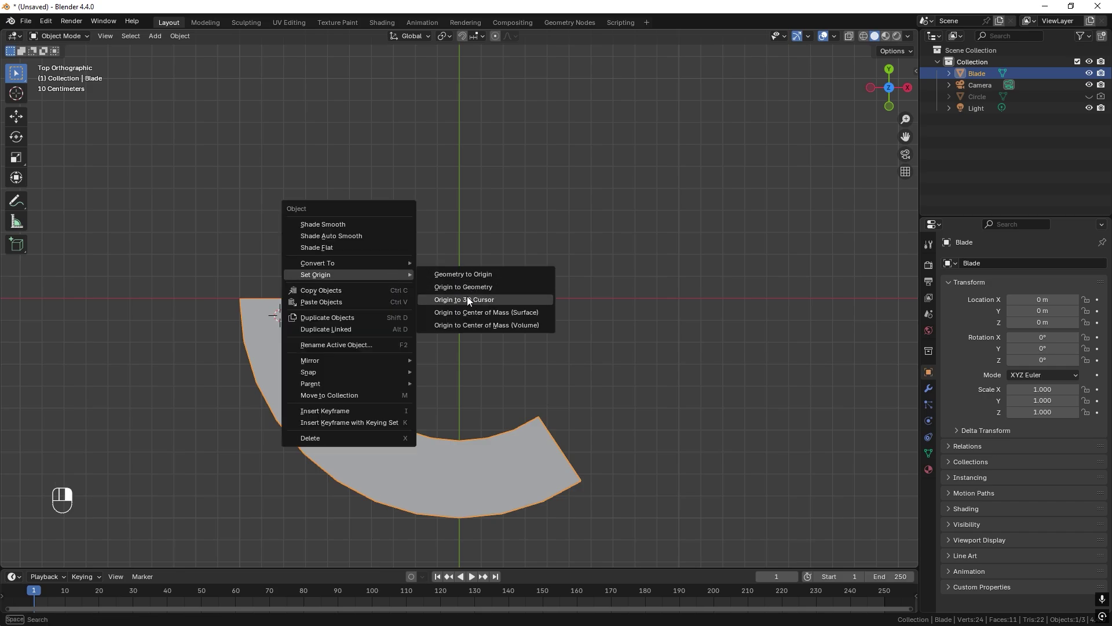
{"action": "left_click", "coordinate": [485, 300]}
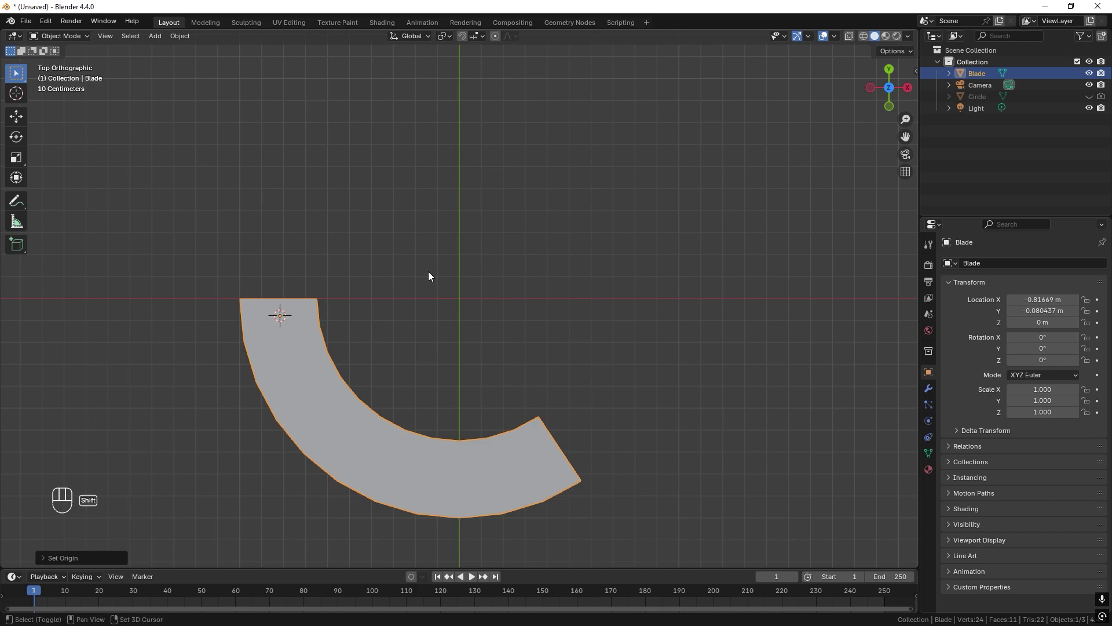
{"action": "key", "text": "shift+c"}
{"action": "scroll", "coordinate": [283, 146], "scroll_direction": "up", "scroll_amount": 4}
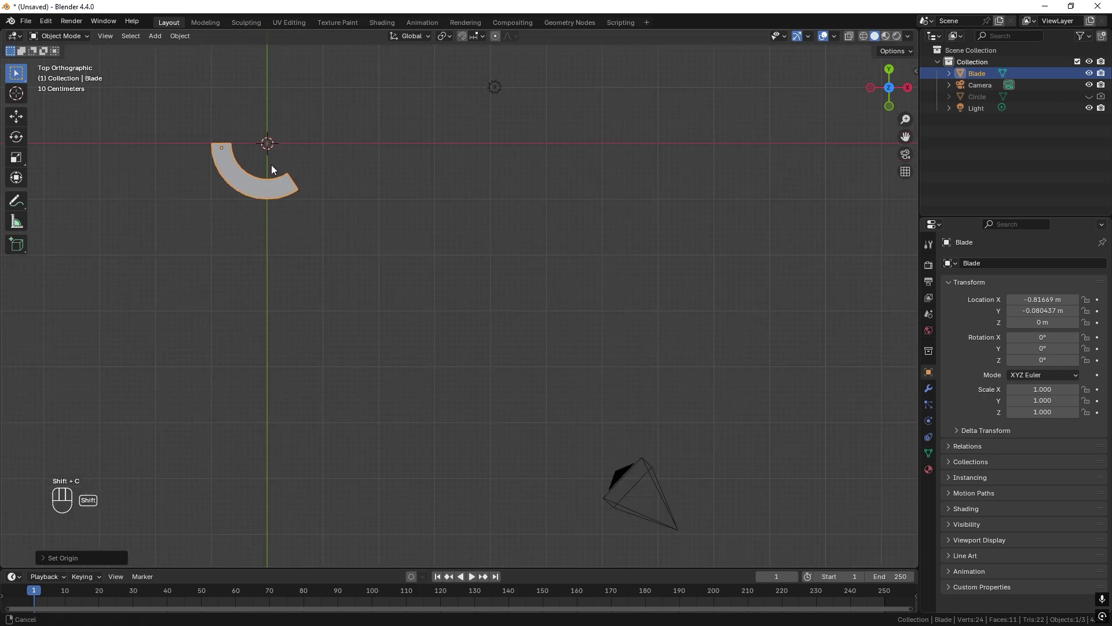
{"action": "middle_click_drag", "start_coordinate": [271, 165], "coordinate": [529, 296], "text": "shift"}
{"action": "scroll", "coordinate": [529, 296], "scroll_direction": "up", "scroll_amount": 2}
{"action": "left_click", "coordinate": [529, 296]}
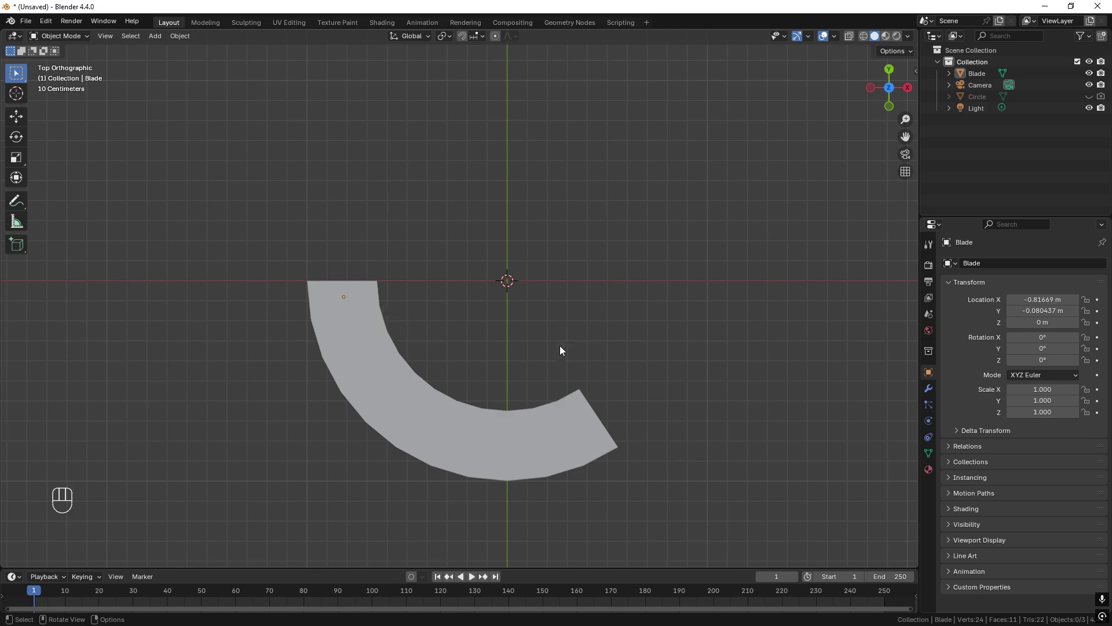
{"action": "left_click", "coordinate": [365, 295]}
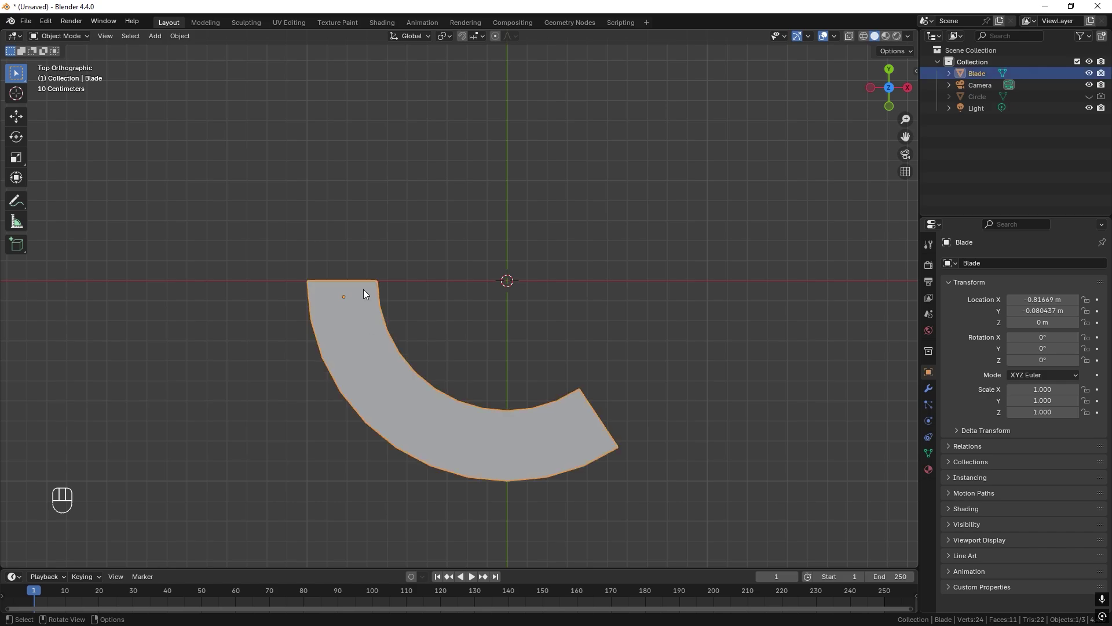
{"action": "key", "text": "alt+d"}
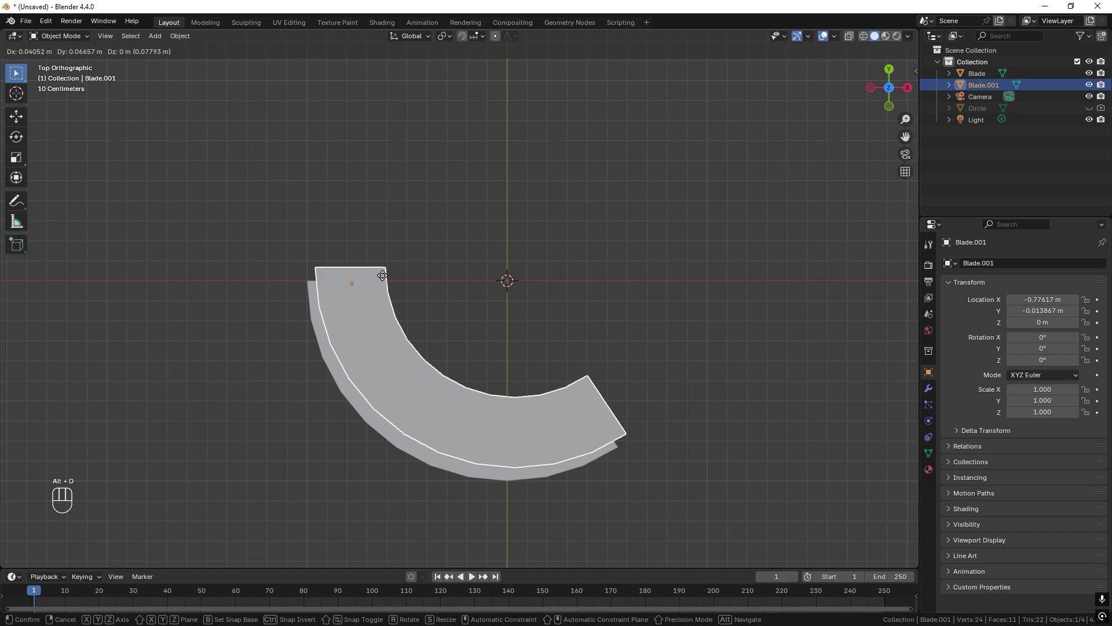
{"action": "key", "text": "r"}
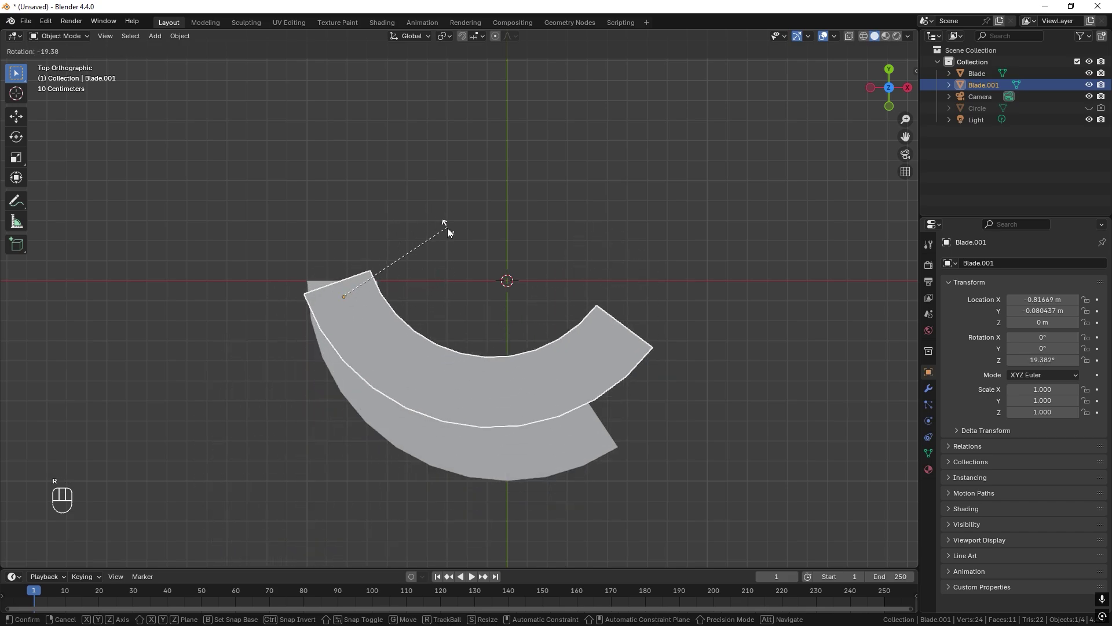
{"action": "left_click", "coordinate": [447, 229]}
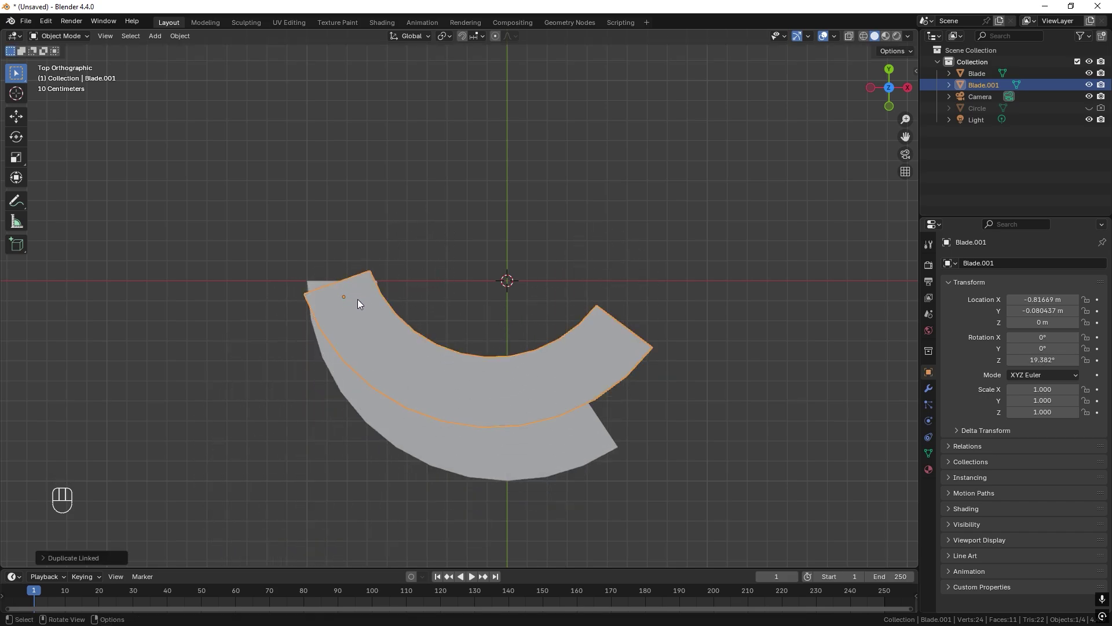
{"action": "key", "text": "ctrl+z"}
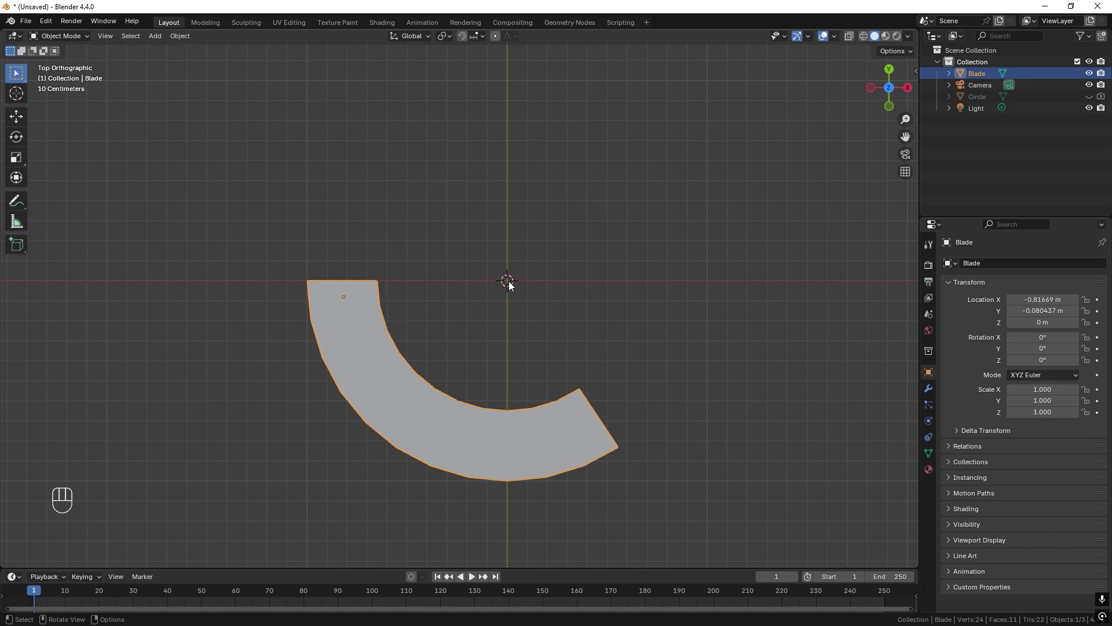
Set the Transform Pivot Point to 3D Cursor, then test with a rotation and undo it
{"action": "left_click", "coordinate": [445, 36]}
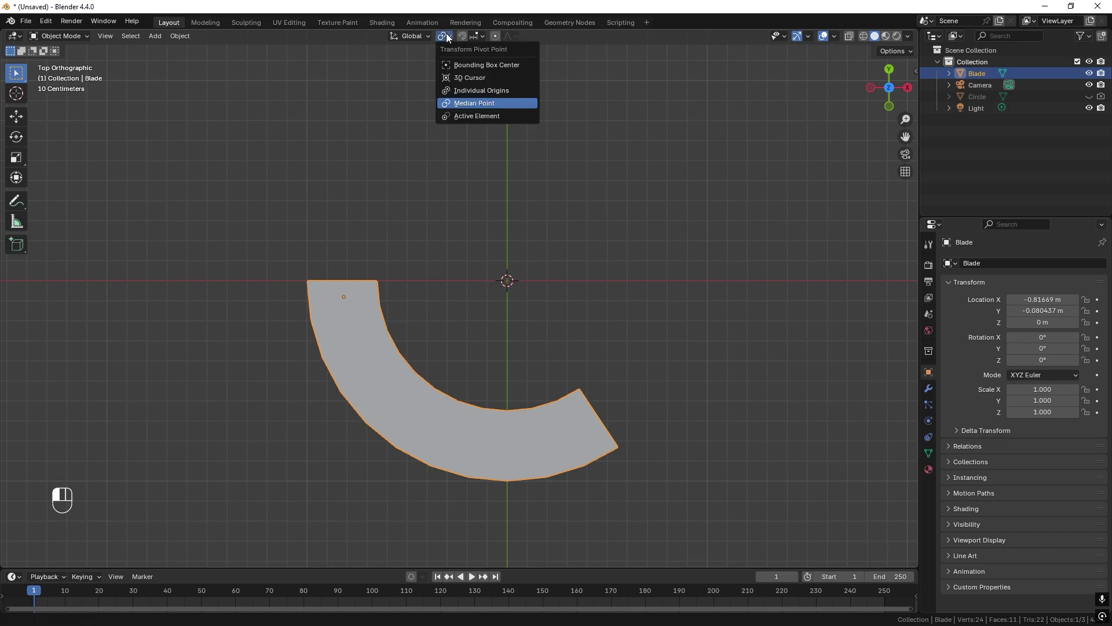
{"action": "left_click", "coordinate": [462, 77]}
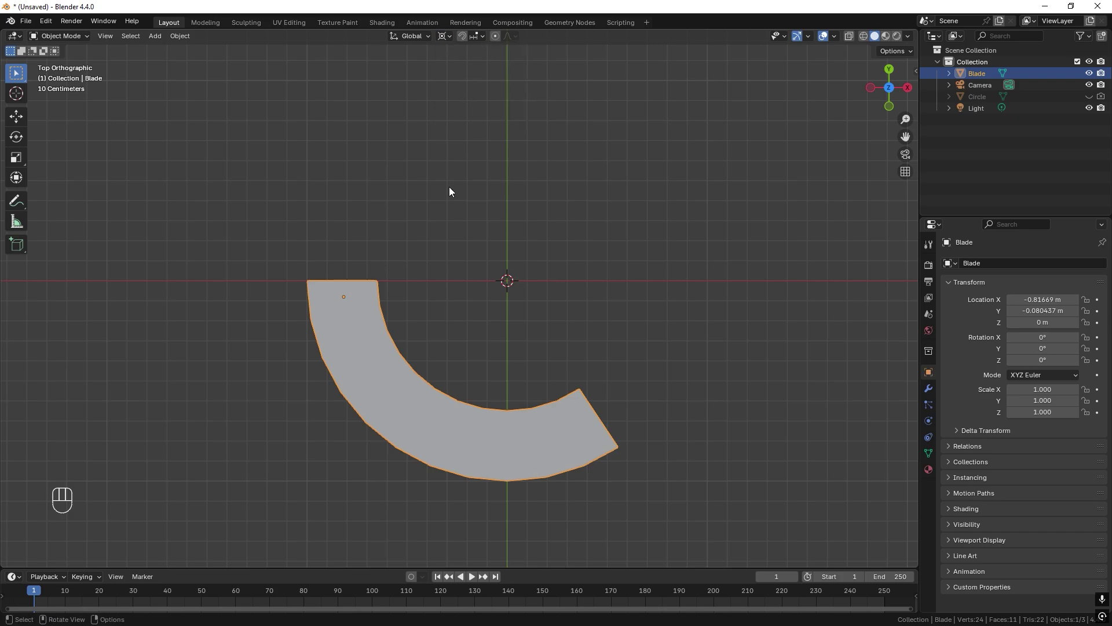
{"action": "key", "text": "r"}
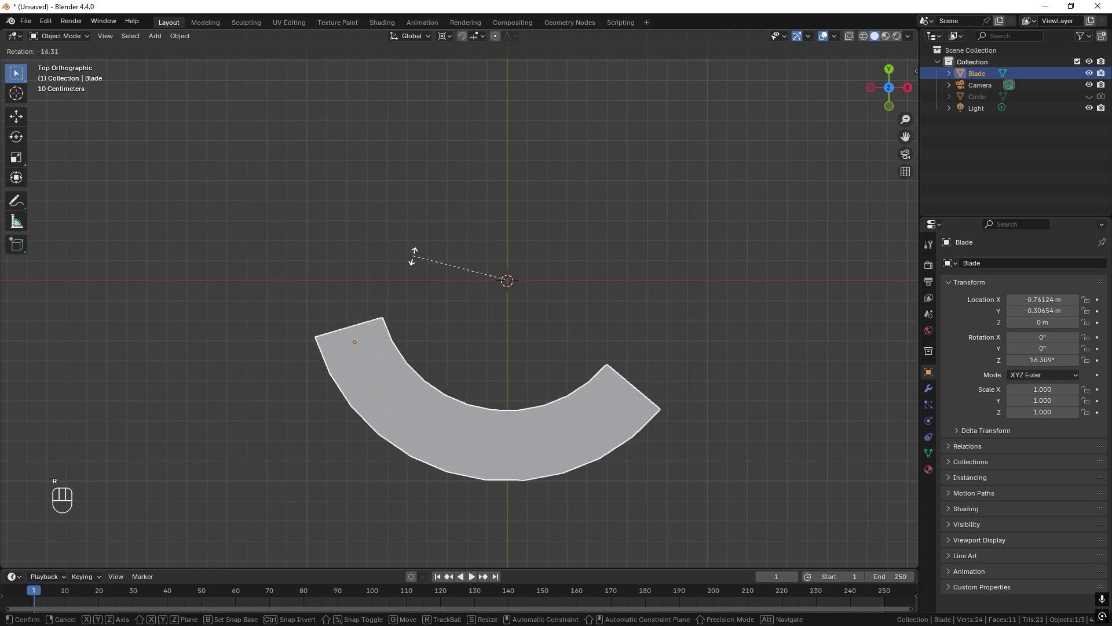
{"action": "left_click", "coordinate": [429, 207]}
{"action": "key", "text": "ctrl+z"}
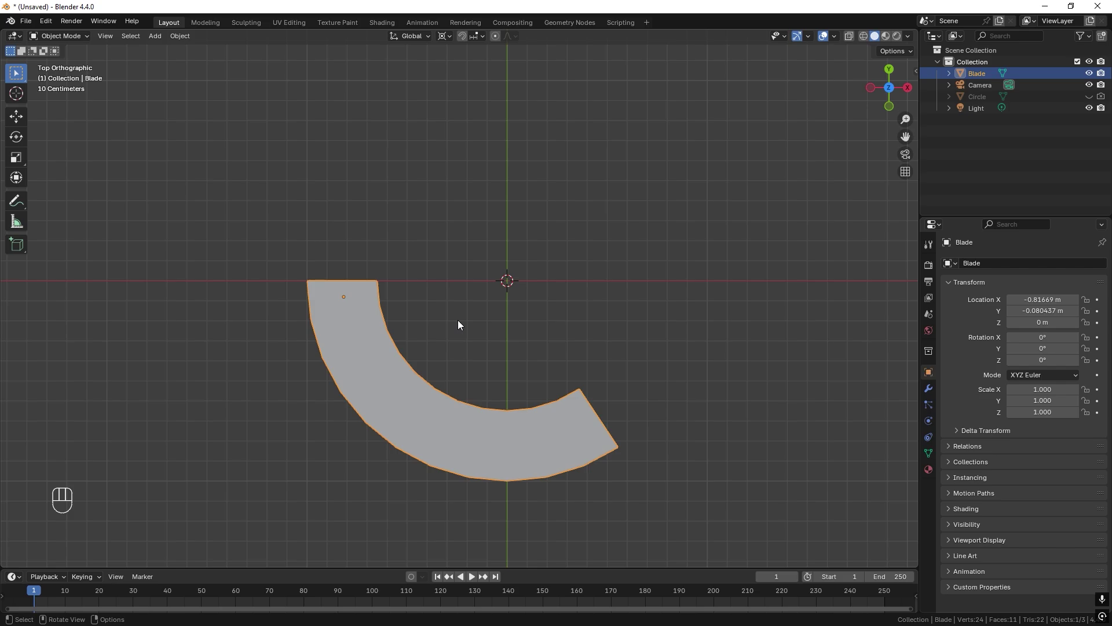
Create linked copies Blade.001–Blade.004, each rotated a further −36° about the centre
{"action": "left_click", "coordinate": [402, 306]}
{"action": "left_click", "coordinate": [372, 316]}
{"action": "key", "text": "alt+d"}
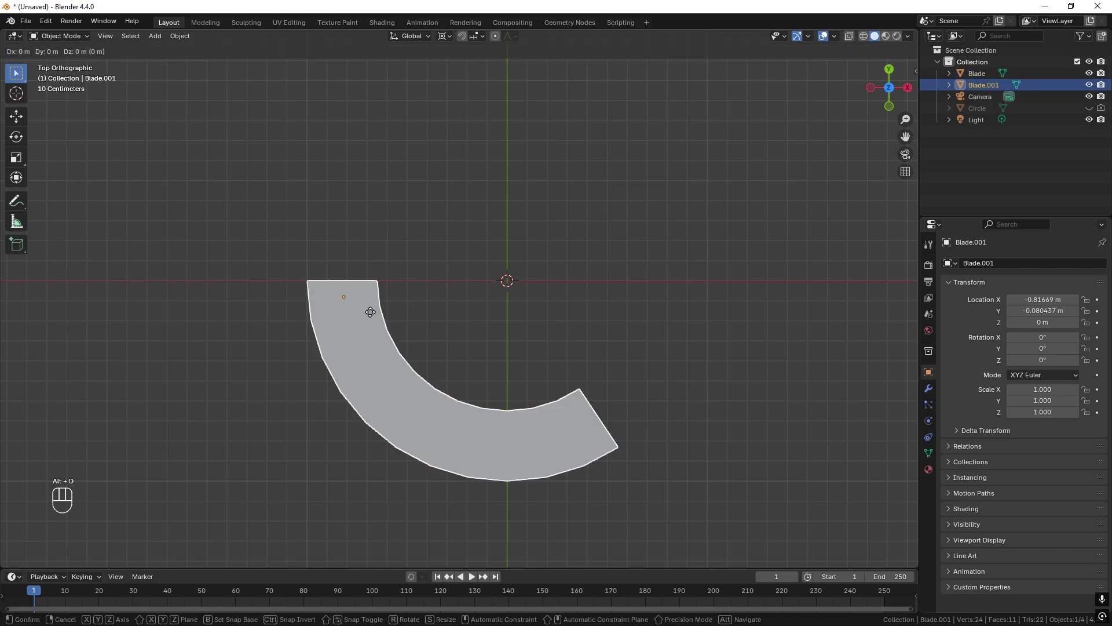
{"action": "key", "text": "r"}
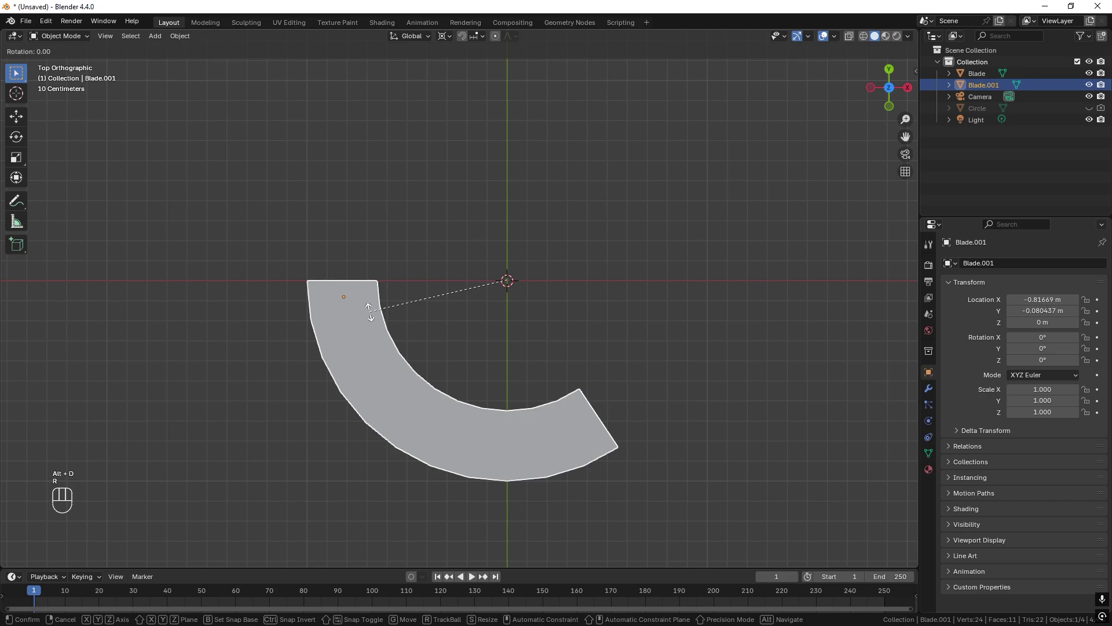
{"action": "key", "text": "KP_3"}
{"action": "key", "text": "KP_6"}
{"action": "key", "text": "KP_Enter"}
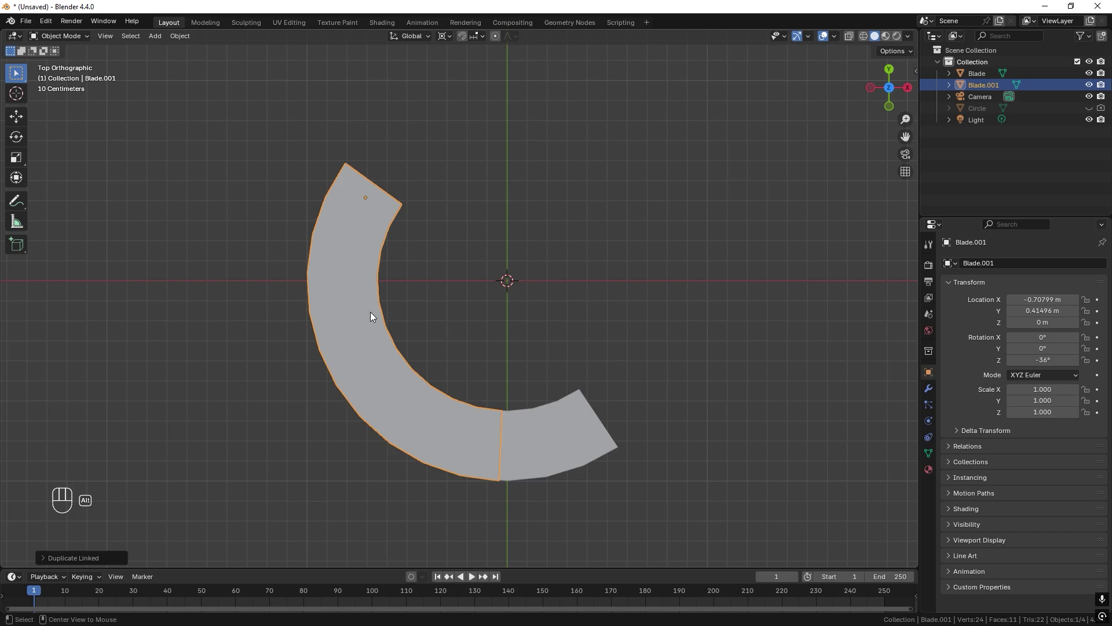
{"action": "key", "text": "alt+d"}
{"action": "key", "text": "r"}
{"action": "key", "text": "KP_3"}
{"action": "key", "text": "KP_6"}
{"action": "key", "text": "KP_Enter"}
{"action": "key", "text": "alt+d"}
{"action": "key", "text": "r"}
{"action": "key", "text": "KP_3"}
{"action": "key", "text": "KP_6"}
{"action": "key", "text": "KP_Enter"}
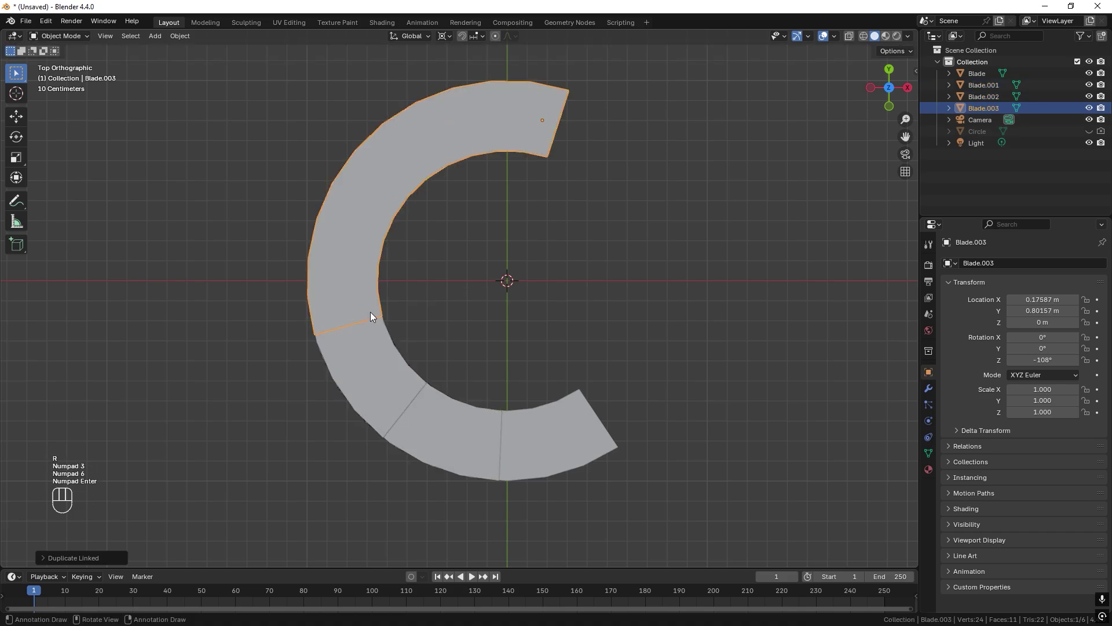
{"action": "key", "text": "alt+d"}
{"action": "key", "text": "r"}
{"action": "key", "text": "KP_3"}
{"action": "key", "text": "KP_6"}
{"action": "key", "text": "KP_Enter"}
Add Blade.005–Blade.009 in further −36° steps up to −324°, then box-select all ten blades
{"action": "key", "text": "alt+d"}
{"action": "key", "text": "r"}
{"action": "key", "text": "KP_3"}
{"action": "key", "text": "KP_6"}
{"action": "key", "text": "KP_Enter"}
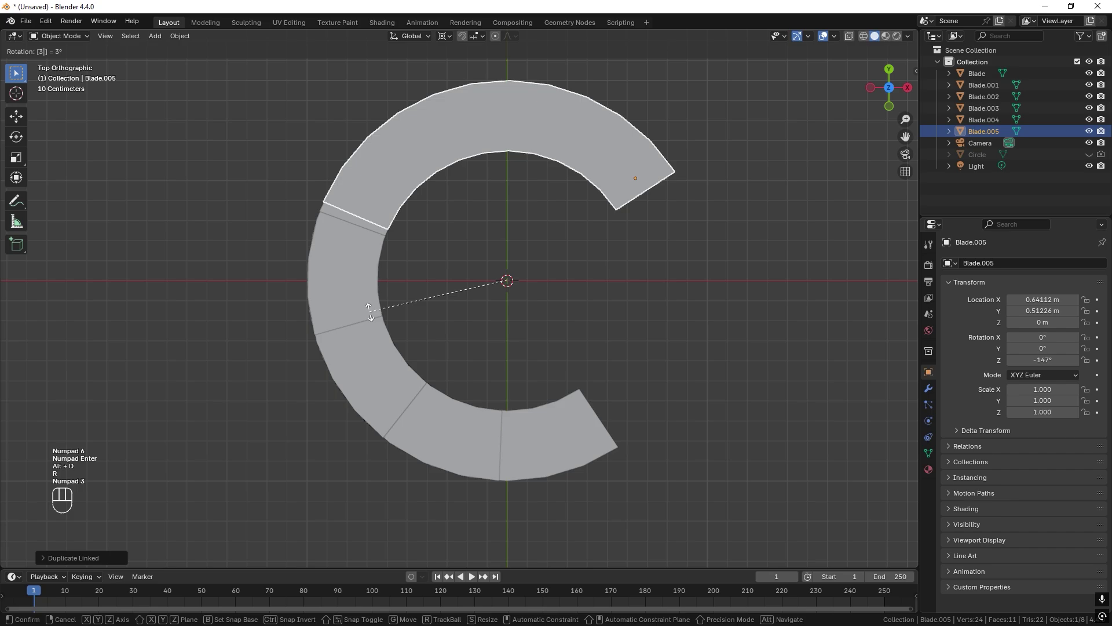
{"action": "key", "text": "alt+d"}
{"action": "key", "text": "r"}
{"action": "key", "text": "KP_3"}
{"action": "key", "text": "KP_6"}
{"action": "key", "text": "KP_Enter"}
{"action": "key", "text": "alt+d"}
{"action": "key", "text": "r"}
{"action": "key", "text": "KP_3"}
{"action": "key", "text": "KP_6"}
{"action": "key", "text": "KP_Enter"}
{"action": "key", "text": "alt+d"}
{"action": "key", "text": "r"}
{"action": "key", "text": "KP_3"}
{"action": "key", "text": "KP_6"}
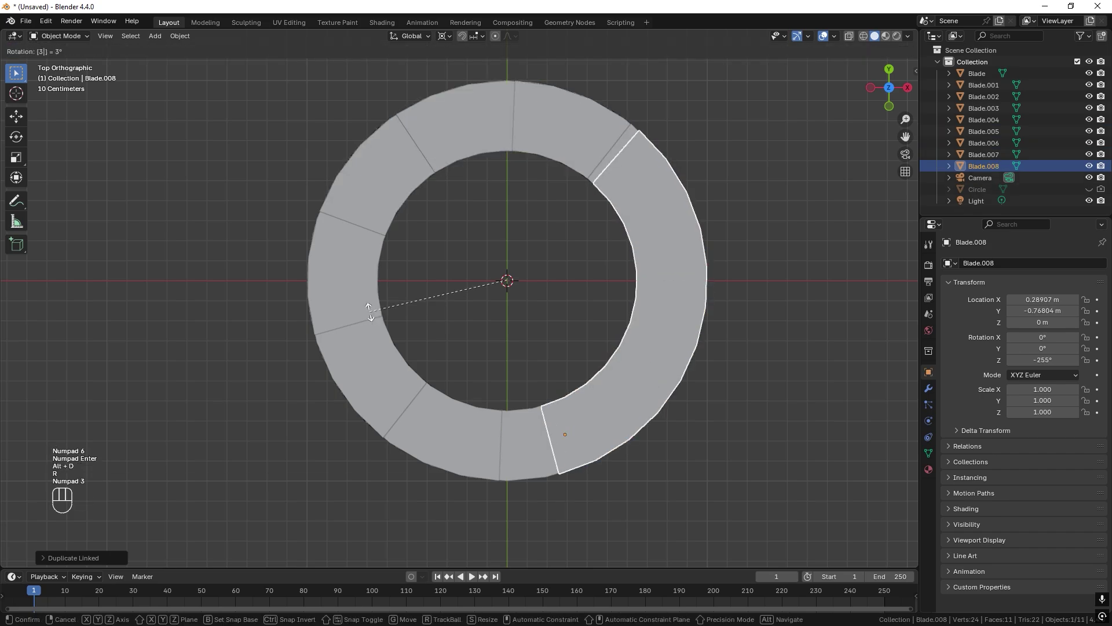
{"action": "key", "text": "KP_Enter"}
{"action": "key", "text": "alt+d"}
{"action": "key", "text": "r"}
{"action": "key", "text": "KP_3"}
{"action": "key", "text": "KP_6"}
{"action": "key", "text": "KP_Enter"}
{"action": "key", "text": "alt+a"}
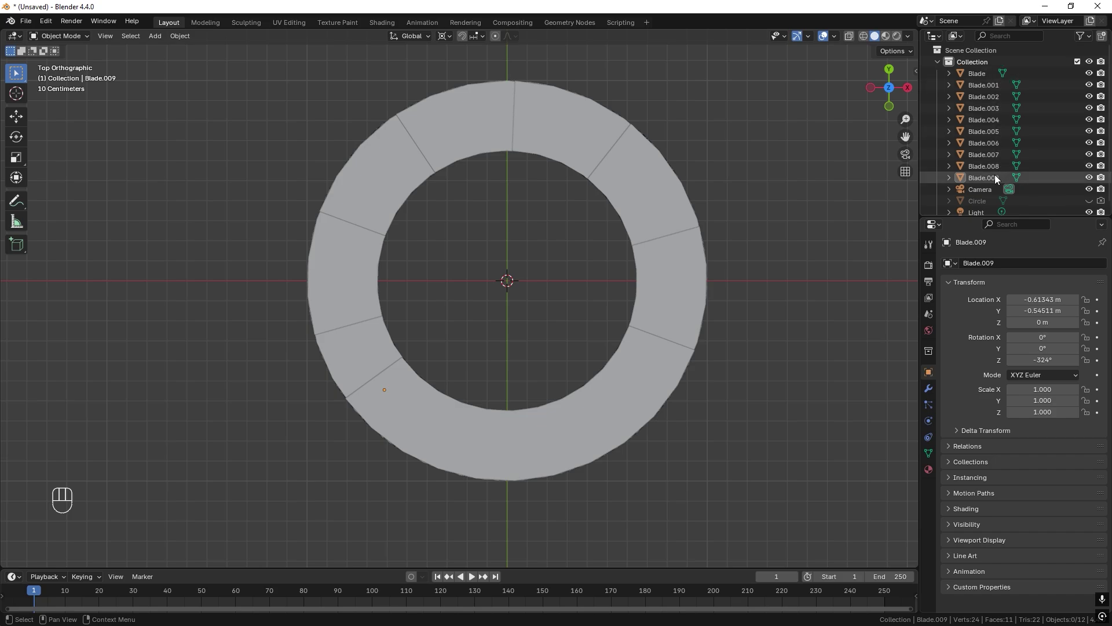
{"action": "left_click_drag", "start_coordinate": [749, 98], "coordinate": [266, 496]}
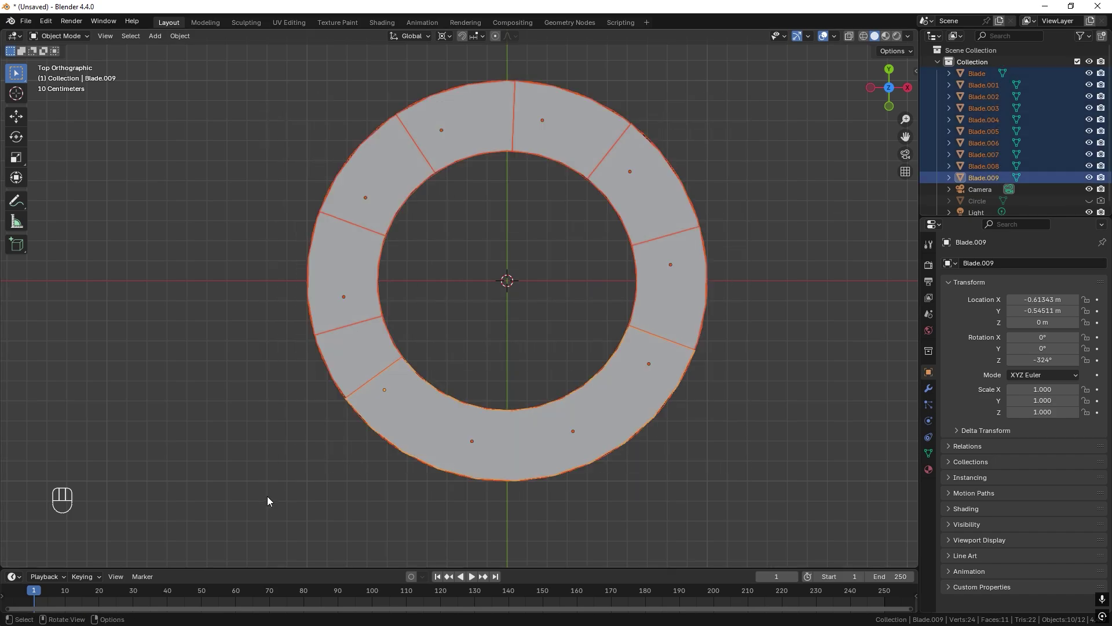
Rotate the whole blade ring as a test and undo it
{"action": "key", "text": "r"}
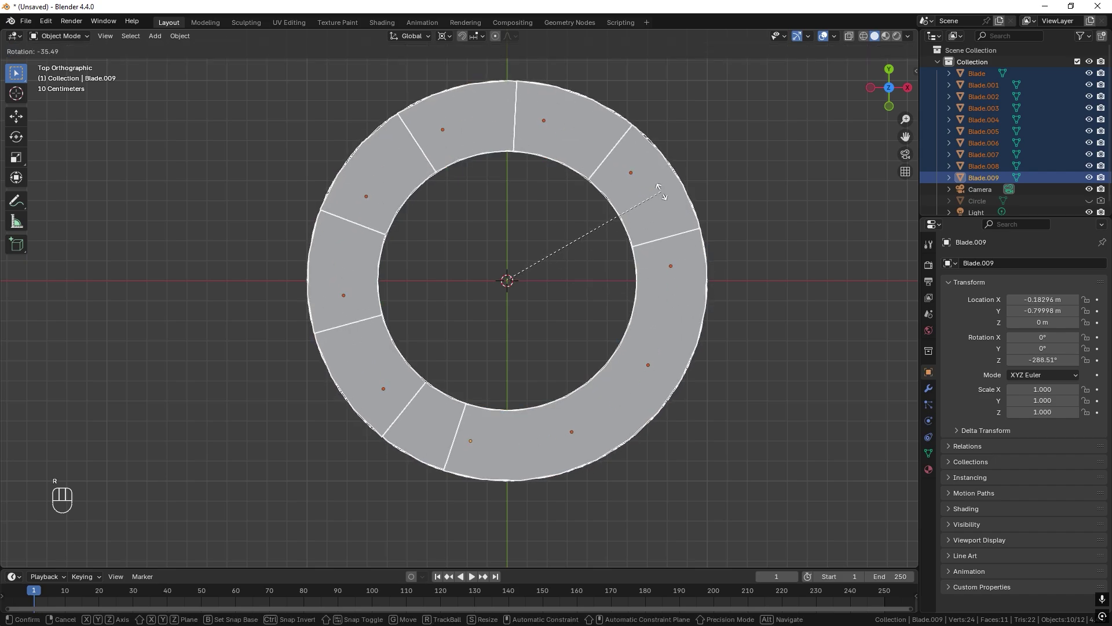
{"action": "left_click", "coordinate": [678, 291]}
{"action": "key", "text": "ctrl+z"}
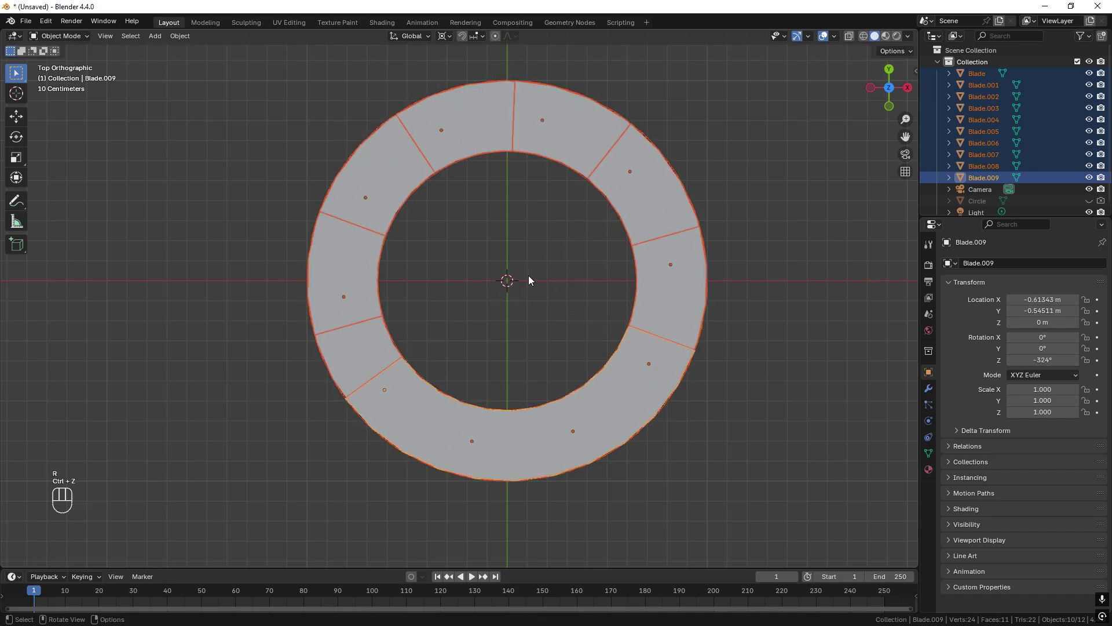
Set the pivot point to Individual Origins, test a rotation, and deselect all blades
{"action": "left_click", "coordinate": [449, 37]}
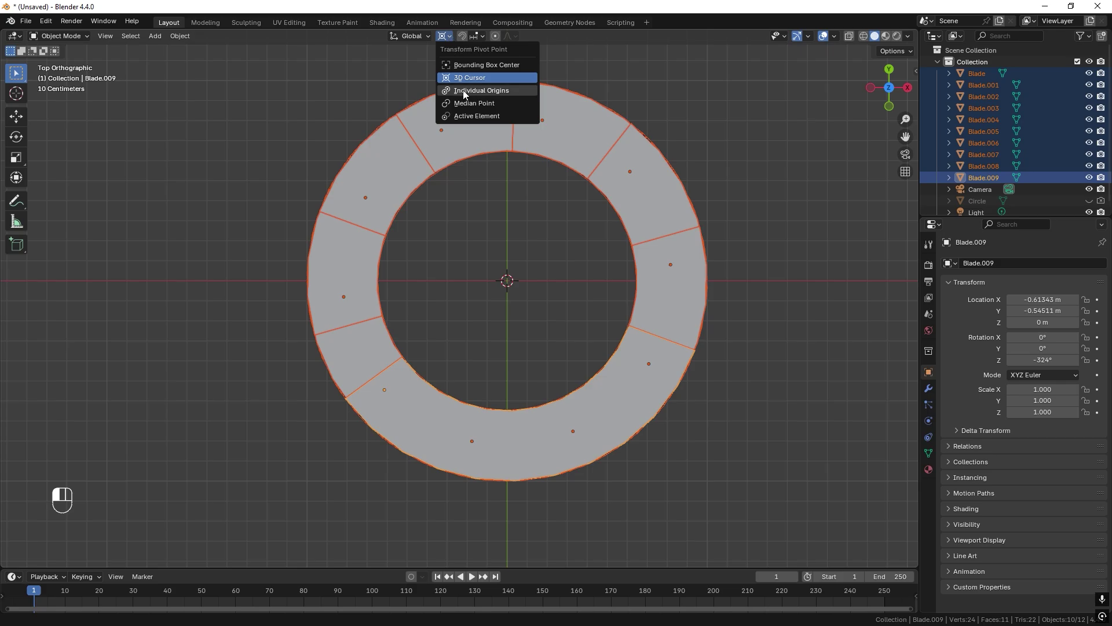
{"action": "left_click", "coordinate": [484, 91]}
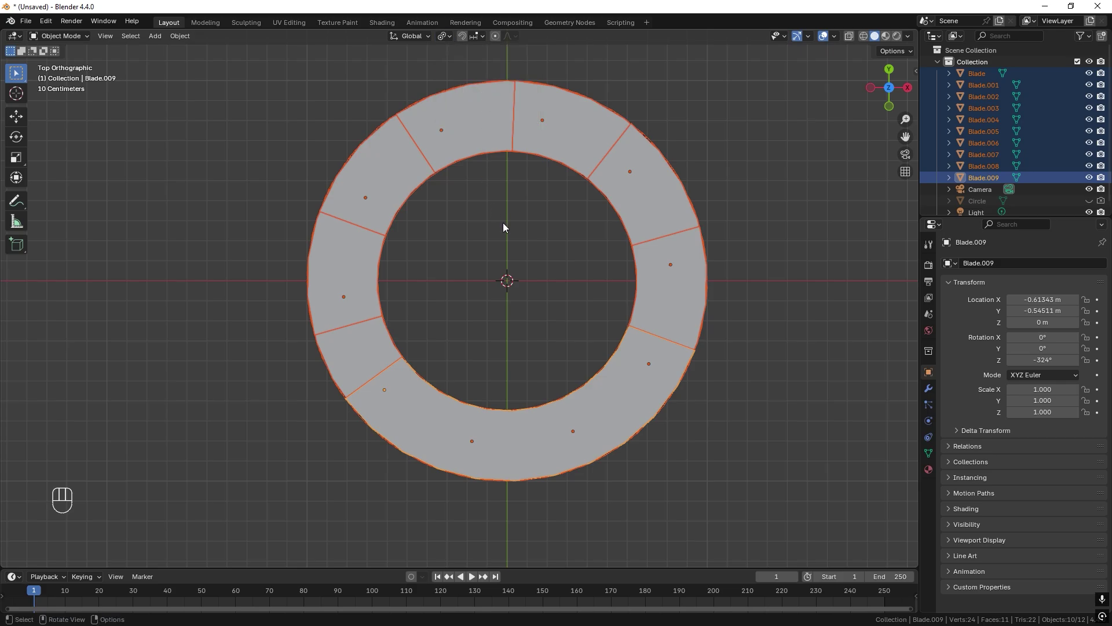
{"action": "key", "text": "r"}
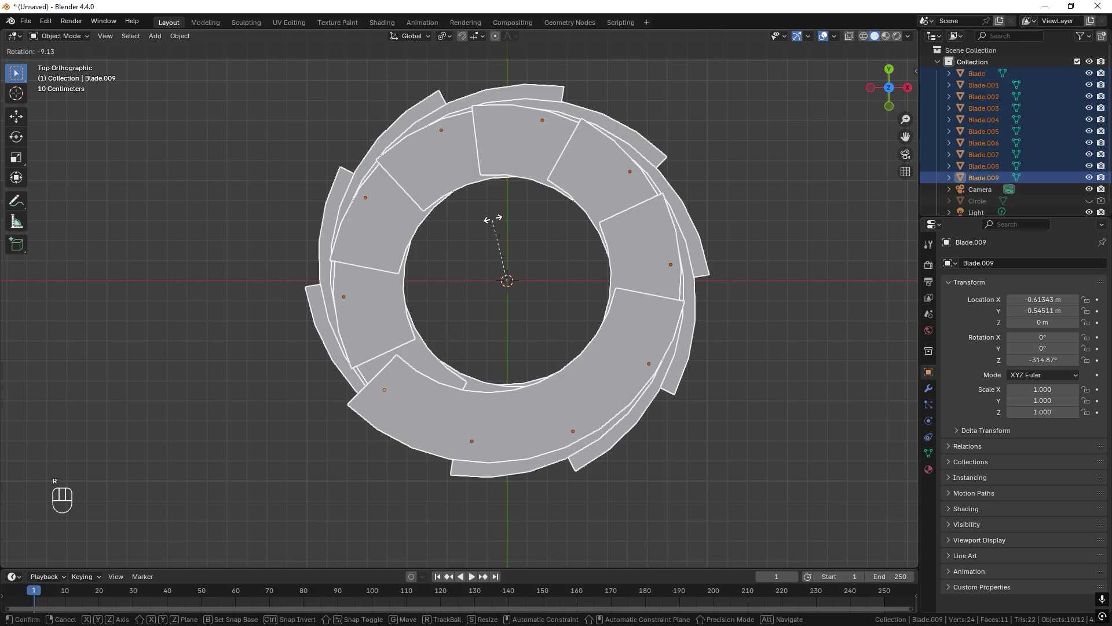
{"action": "left_click", "coordinate": [507, 201]}
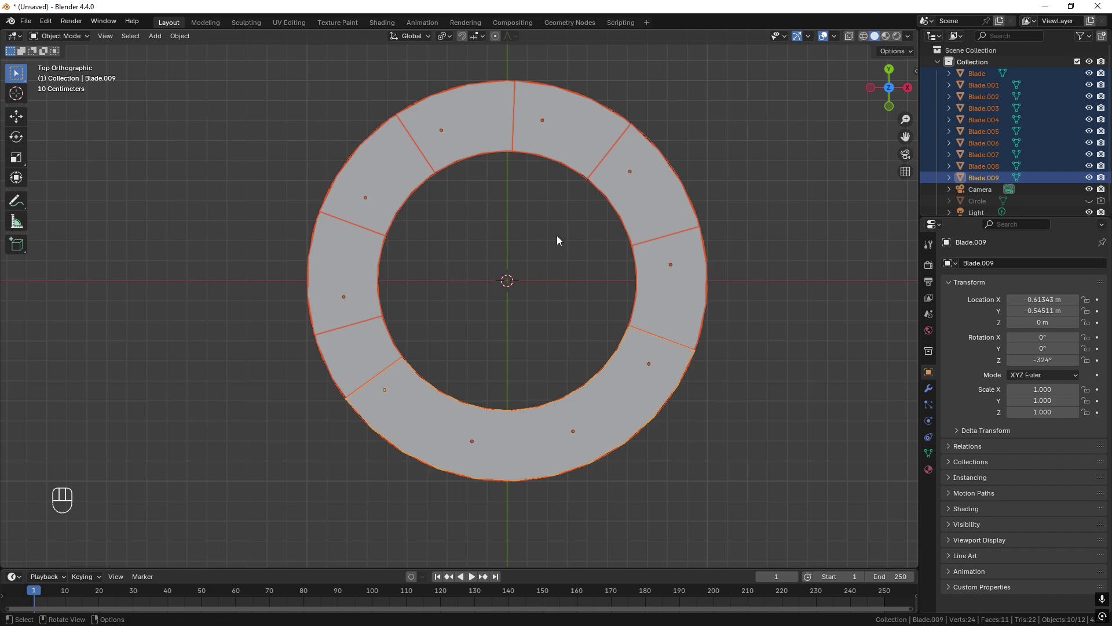
{"action": "left_click", "coordinate": [541, 300]}
Add a Plain Axes Empty at the world centre
{"action": "key", "text": "shift+a"}
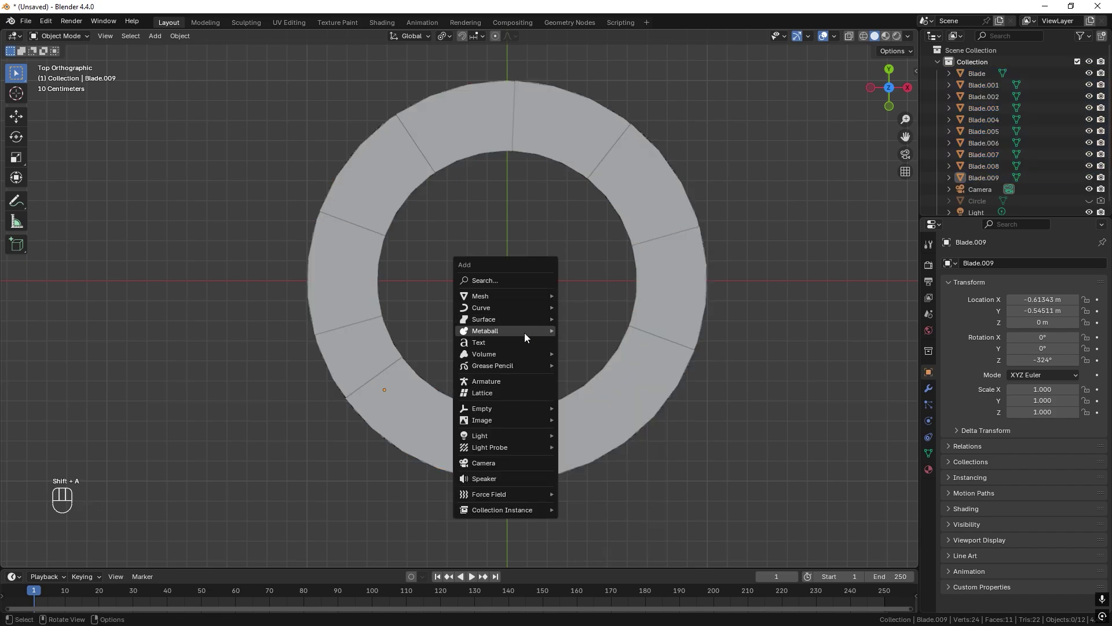
{"action": "mouse_move", "coordinate": [517, 410]}
{"action": "left_click", "coordinate": [587, 406]}
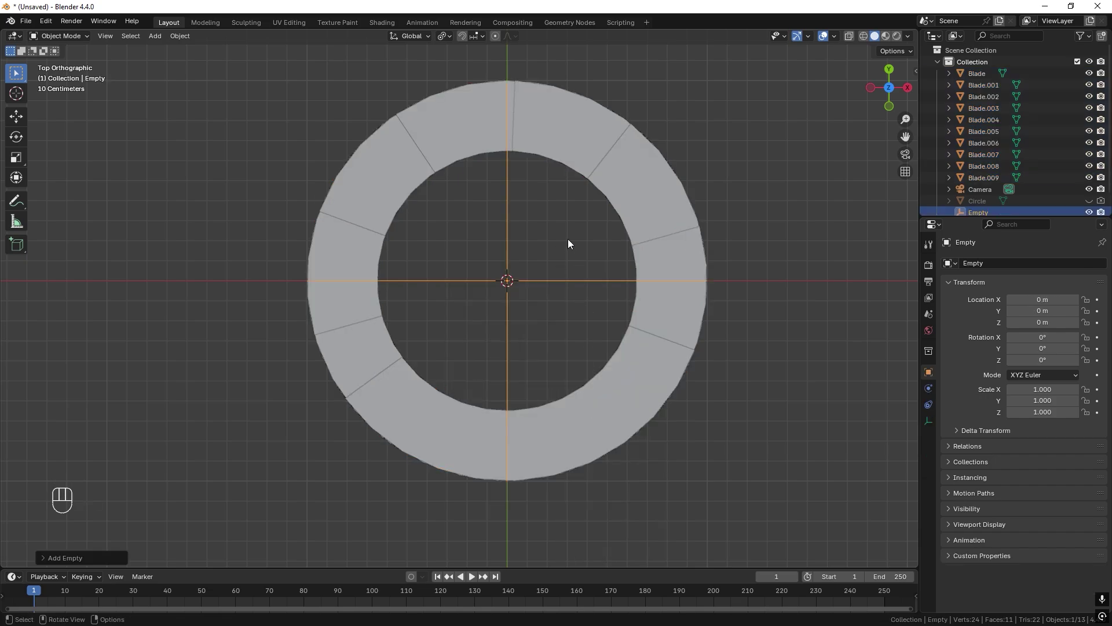
Give Blade a Copy Rotation constraint targeting the Empty, with Mix Add and Owner Local Space
{"action": "left_click", "coordinate": [979, 72]}
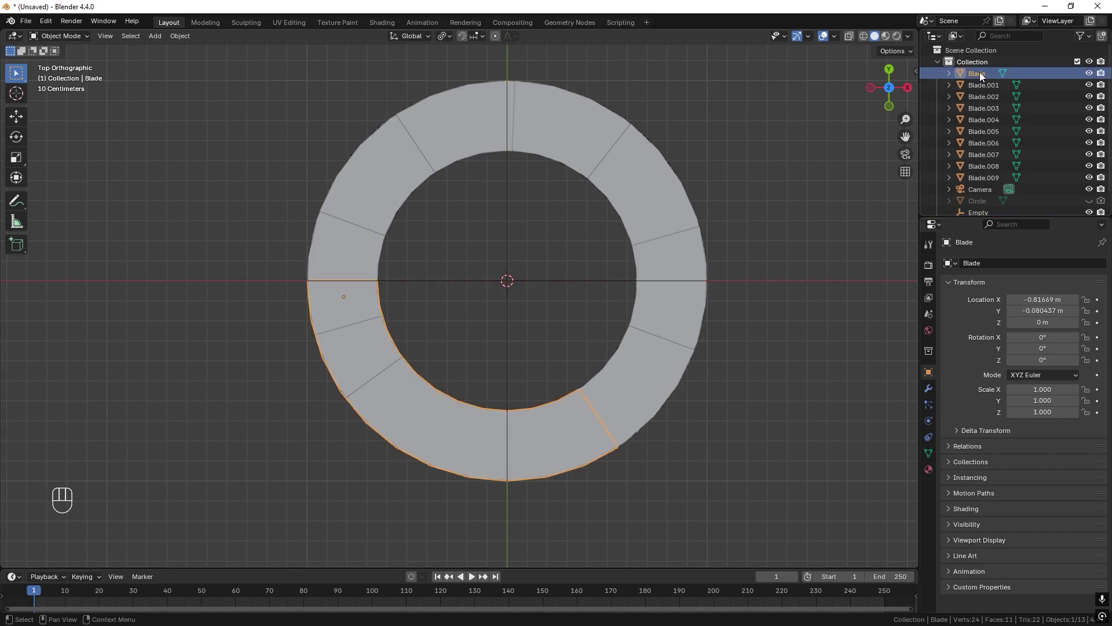
{"action": "left_click", "coordinate": [929, 437]}
{"action": "left_click", "coordinate": [992, 264]}
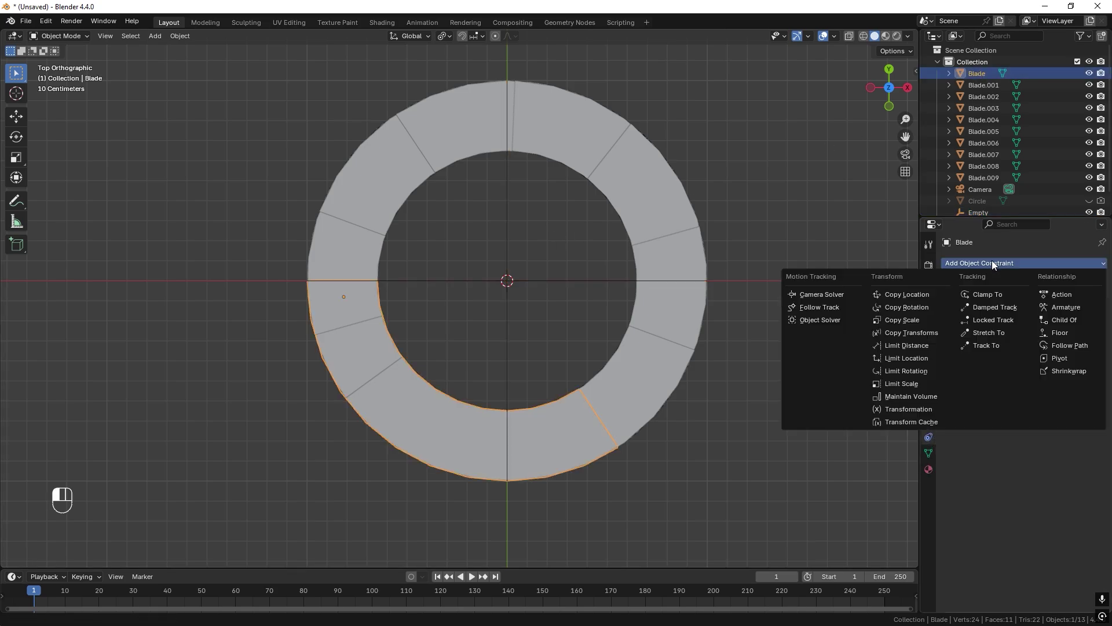
{"action": "left_click", "coordinate": [906, 308]}
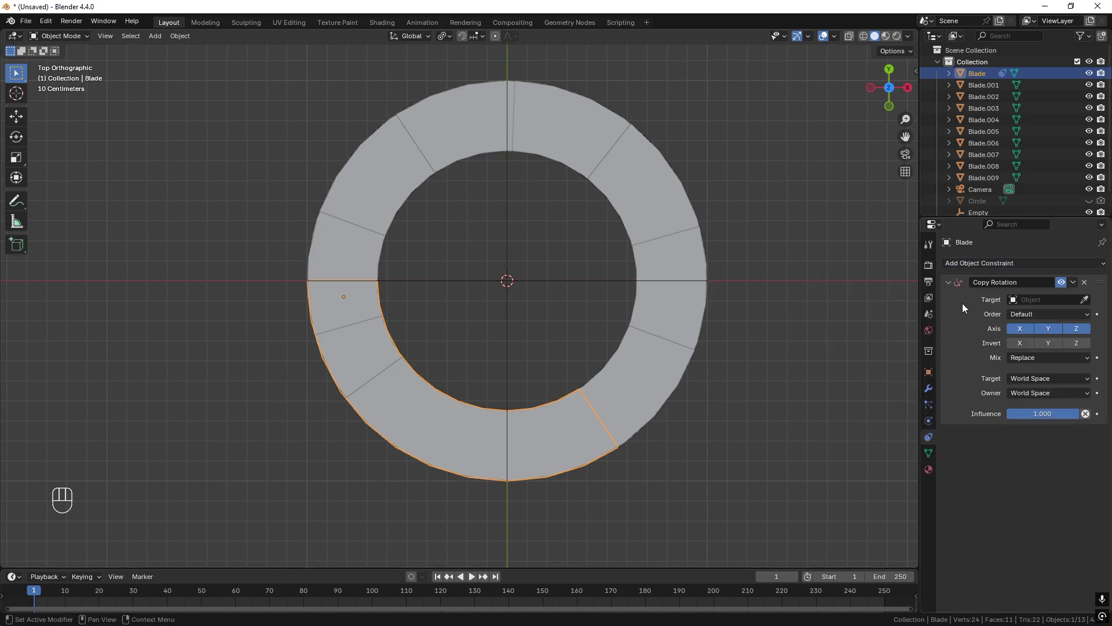
{"action": "left_click", "coordinate": [1081, 300]}
{"action": "left_click", "coordinate": [586, 285]}
{"action": "left_click", "coordinate": [1034, 358]}
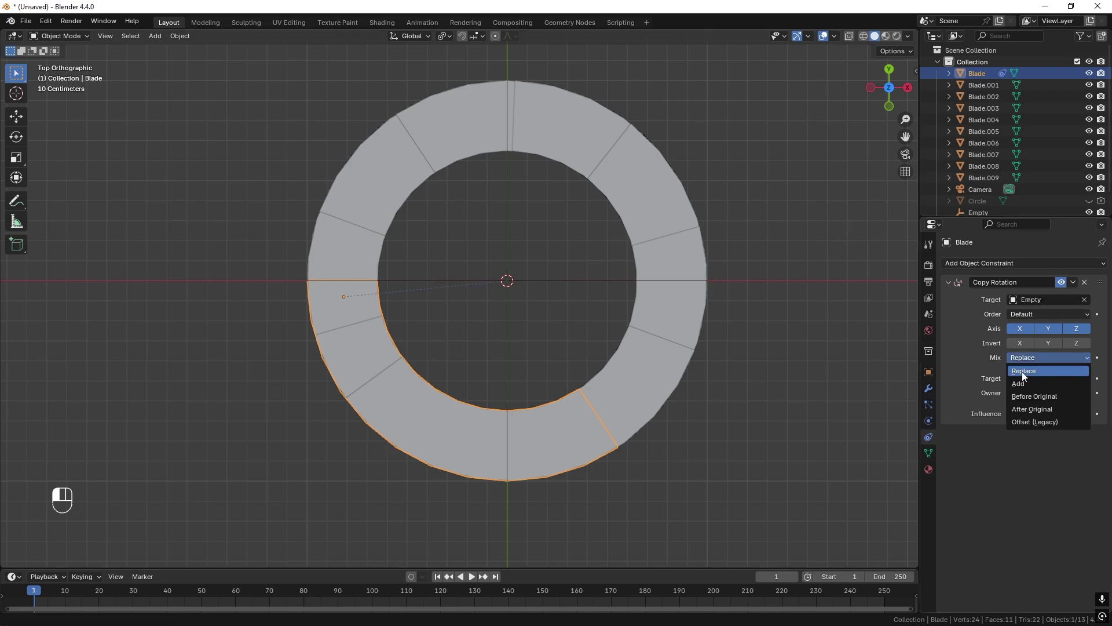
{"action": "left_click", "coordinate": [1023, 383]}
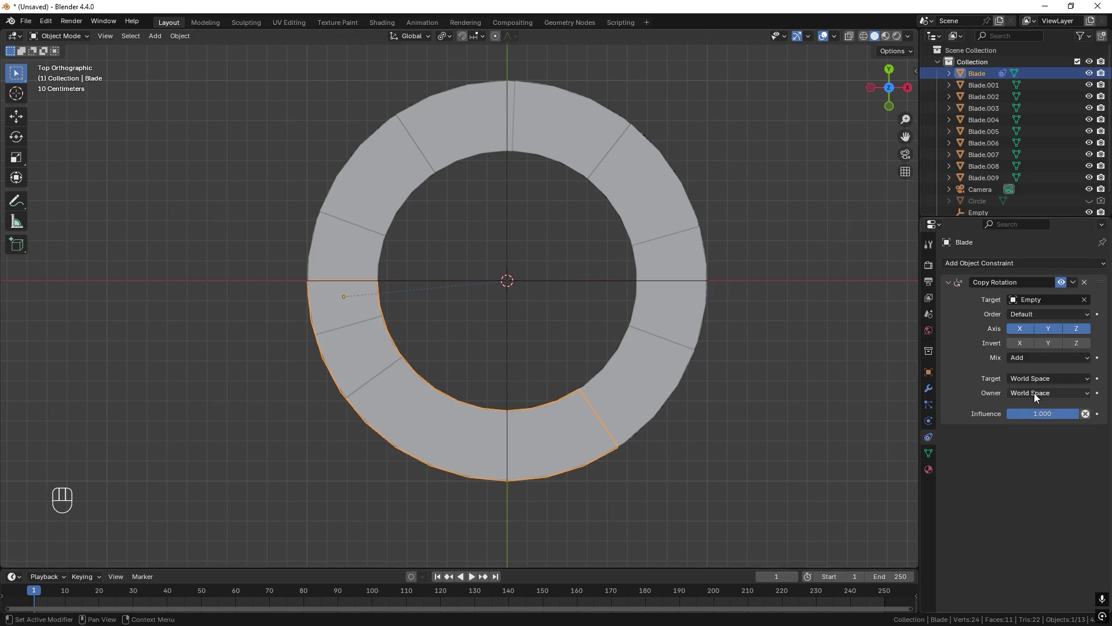
{"action": "left_click", "coordinate": [1034, 393]}
{"action": "left_click", "coordinate": [1033, 430]}
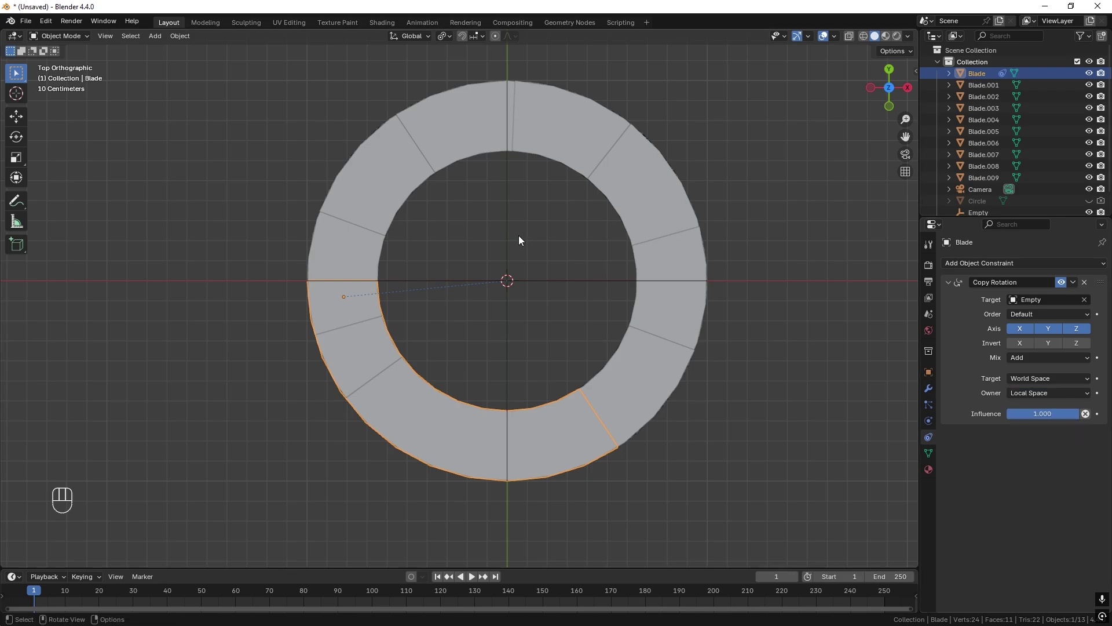
Rotate the Empty to check that Blade follows, then undo
{"action": "left_click", "coordinate": [553, 279]}
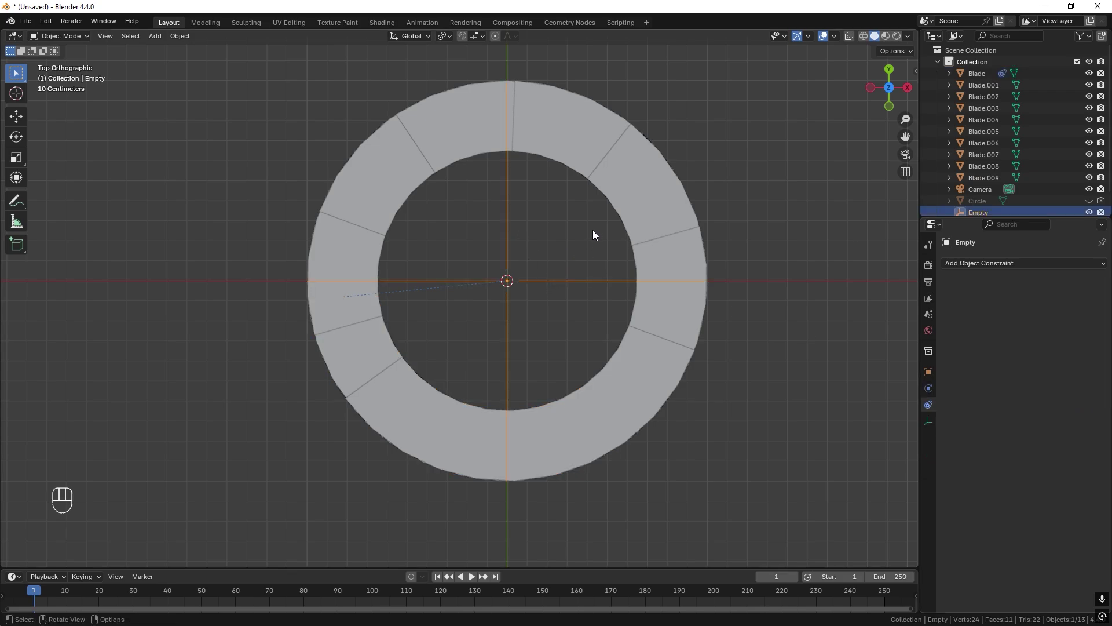
{"action": "key", "text": "r"}
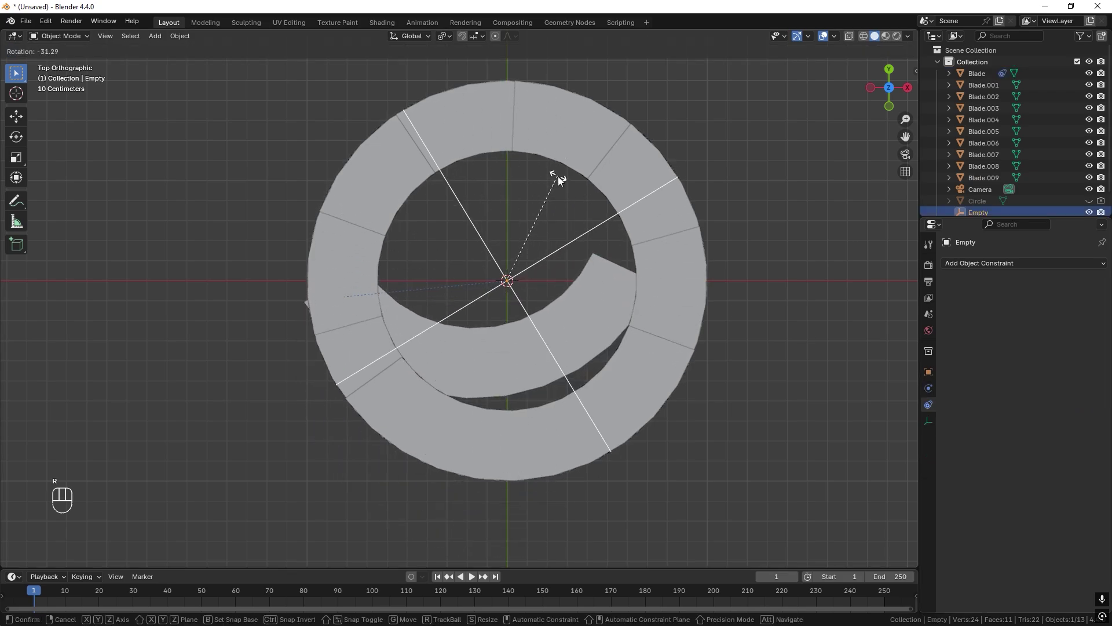
{"action": "left_click", "coordinate": [572, 176]}
{"action": "key", "text": "ctrl+z"}
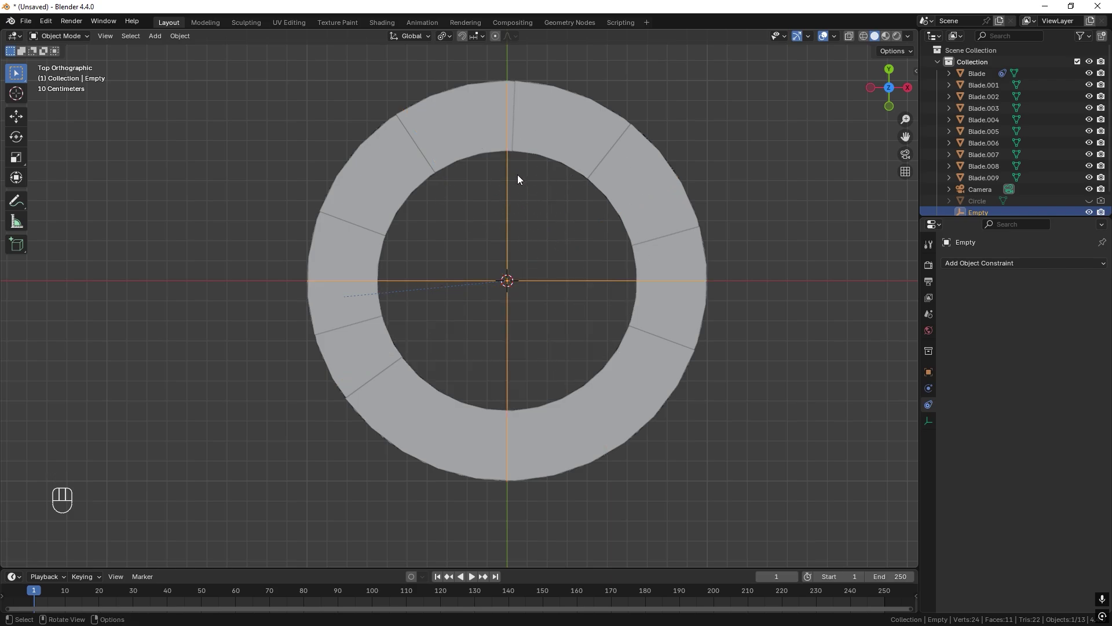
Select Blade through Blade.009 and copy the Copy Rotation constraint to all selected blades
{"action": "left_click", "coordinate": [979, 73]}
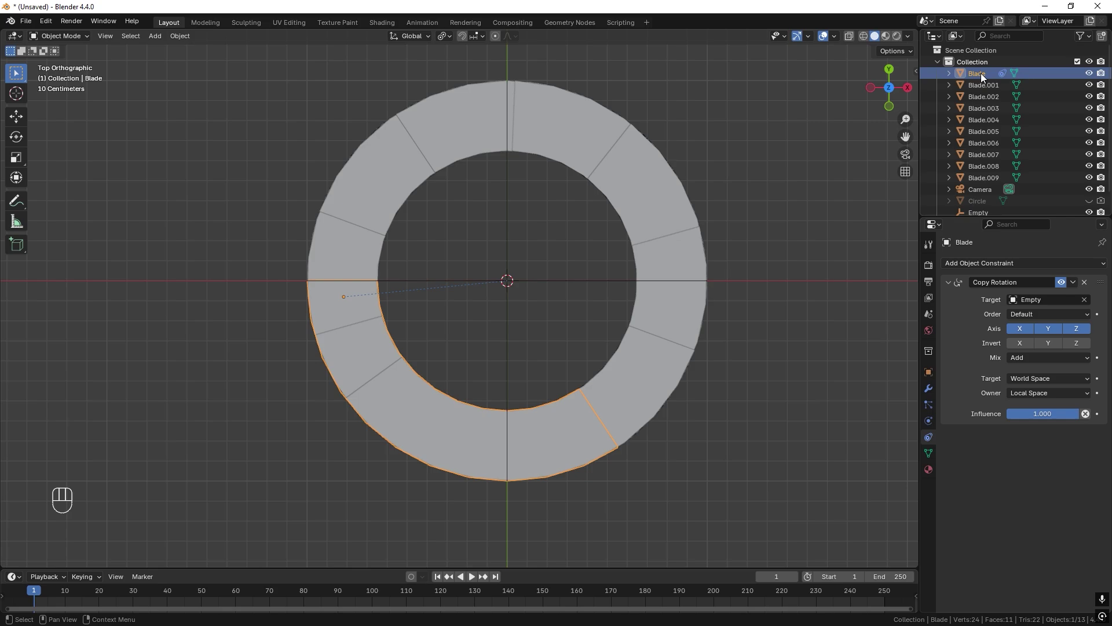
{"action": "left_click", "coordinate": [988, 176], "text": "shift"}
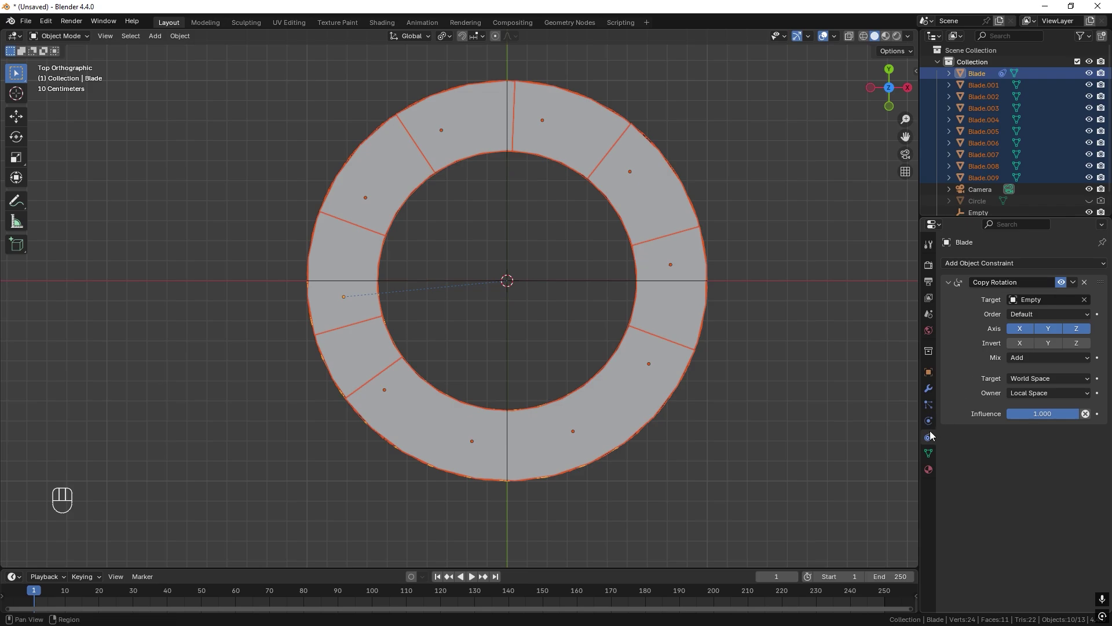
{"action": "left_click", "coordinate": [1073, 283]}
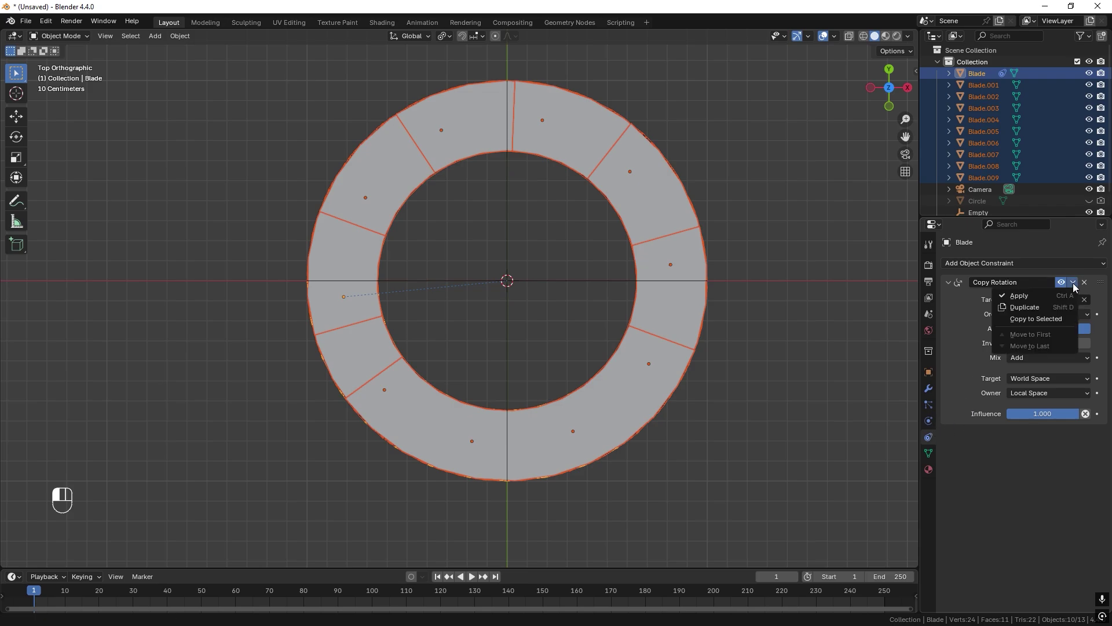
{"action": "left_click", "coordinate": [1014, 319]}
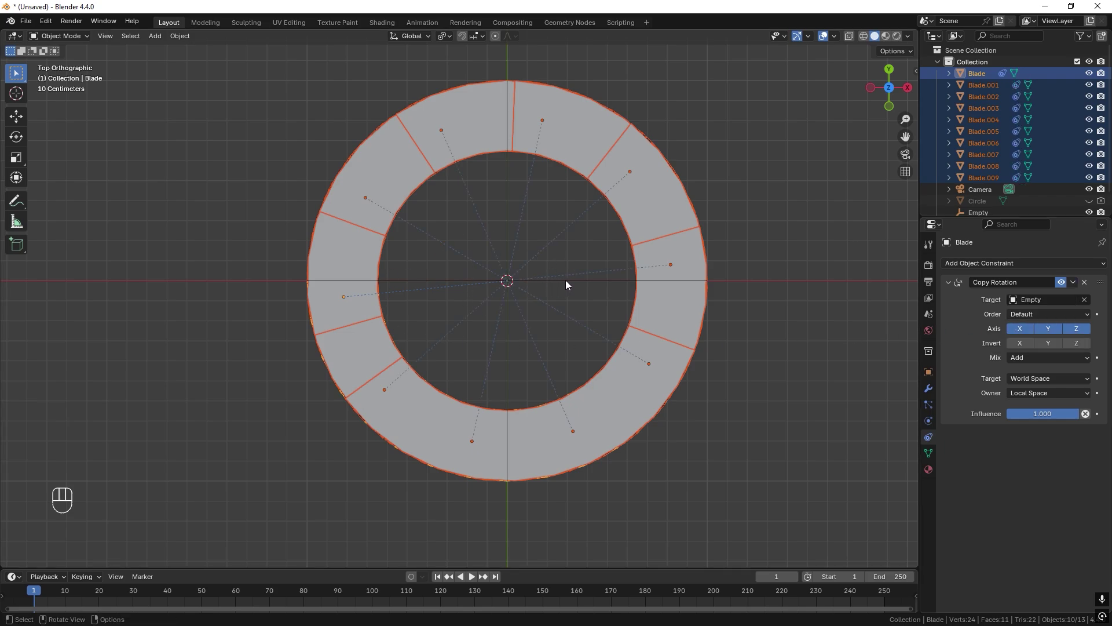
Rotate the Empty to test that all ten blades swing, then undo
{"action": "left_click", "coordinate": [580, 280]}
{"action": "key", "text": "r"}
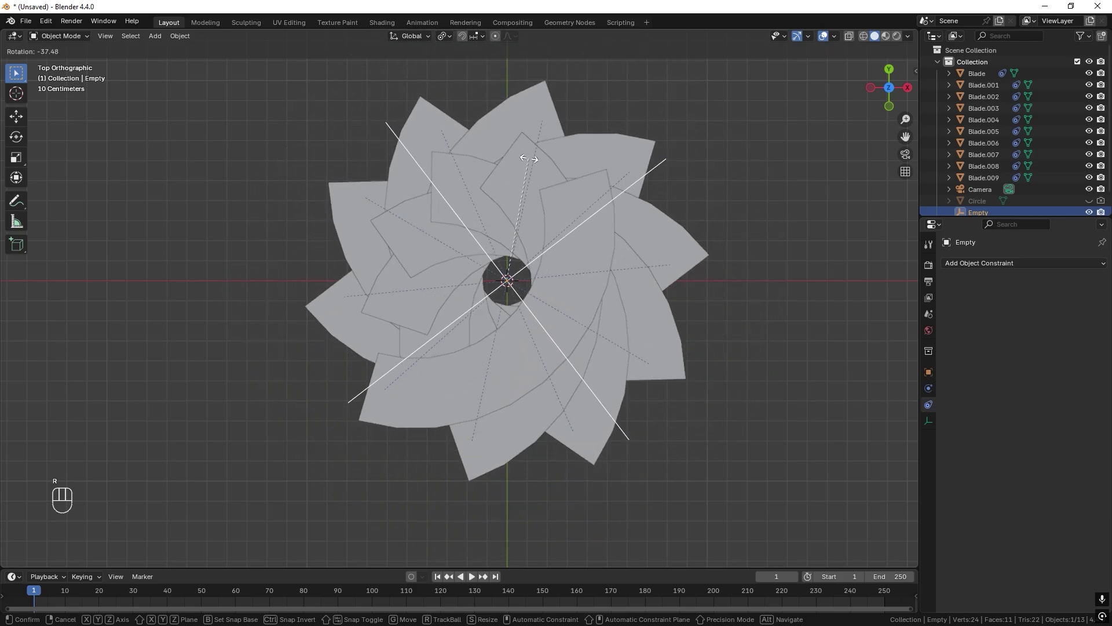
{"action": "key", "text": "ctrl+z"}
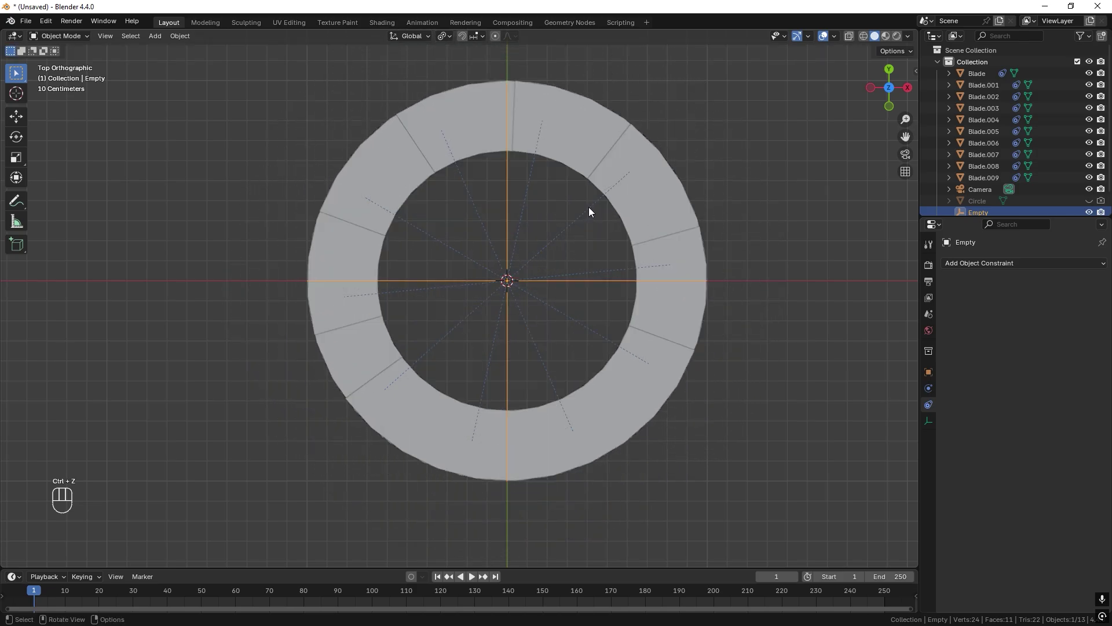
Add a Solidify modifier with offset 1 to the first Blade
{"action": "middle_click_drag", "start_coordinate": [589, 212], "coordinate": [579, 318]}
{"action": "key", "text": "KP_Decimal"}
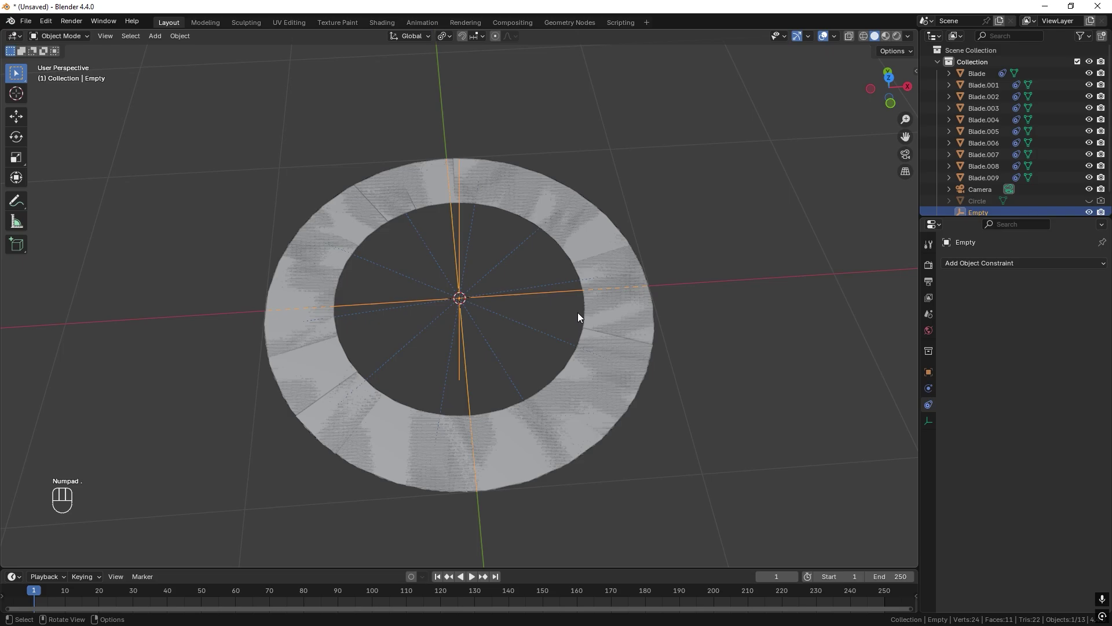
{"action": "mouse_move", "coordinate": [548, 371]}
{"action": "middle_mouse_down"}
{"action": "mouse_move", "coordinate": [547, 307]}
{"action": "mouse_move", "coordinate": [512, 392]}
{"action": "mouse_move", "coordinate": [491, 346]}
{"action": "mouse_move", "coordinate": [501, 359]}
{"action": "mouse_move", "coordinate": [570, 373]}
{"action": "middle_mouse_up"}
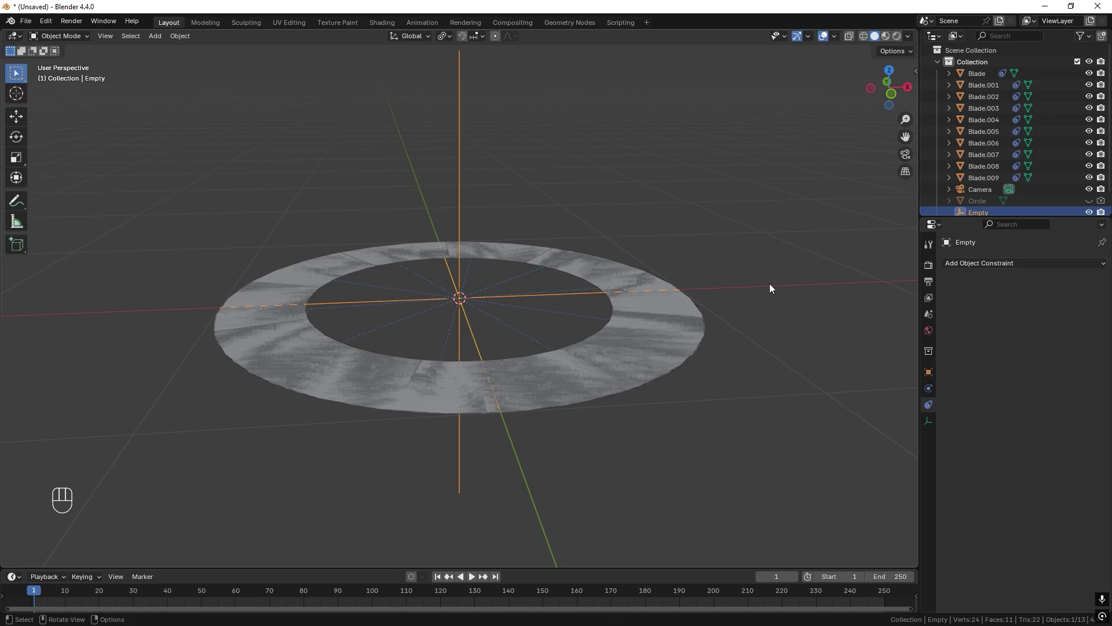
{"action": "left_click", "coordinate": [975, 73]}
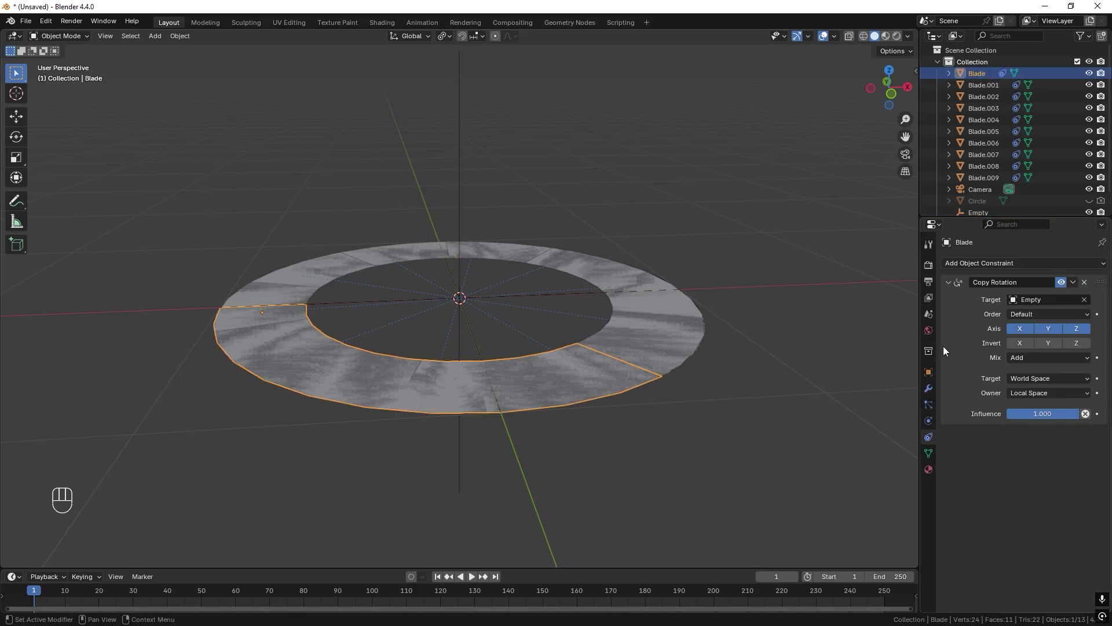
{"action": "left_click", "coordinate": [928, 388]}
{"action": "left_click", "coordinate": [994, 262]}
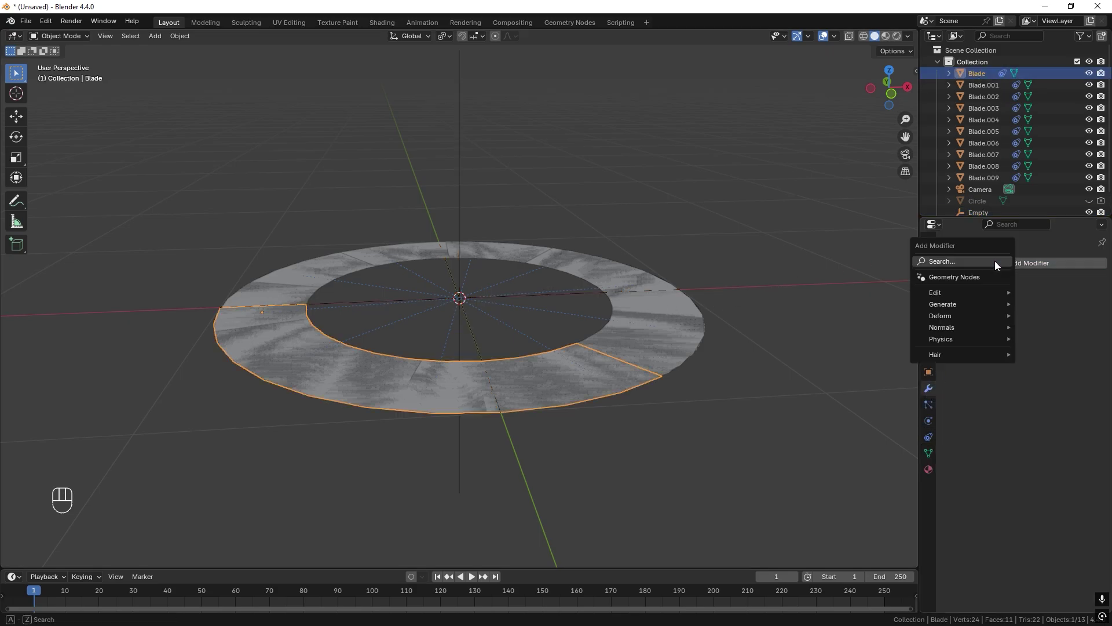
{"action": "left_click", "coordinate": [995, 261]}
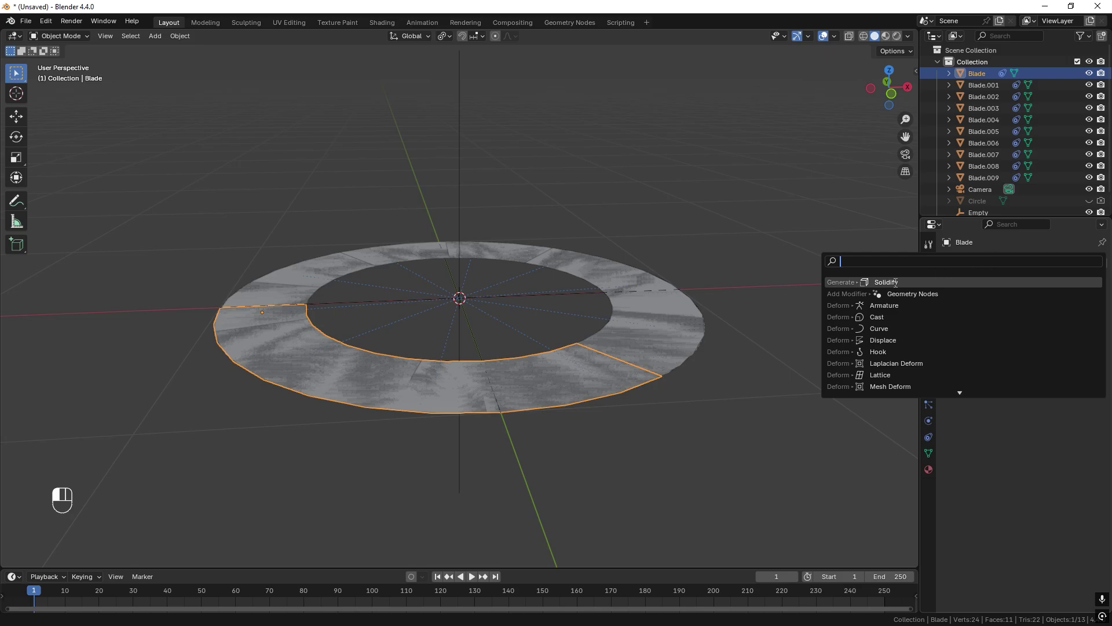
{"action": "left_click", "coordinate": [895, 282]}
{"action": "left_click", "coordinate": [1039, 328]}
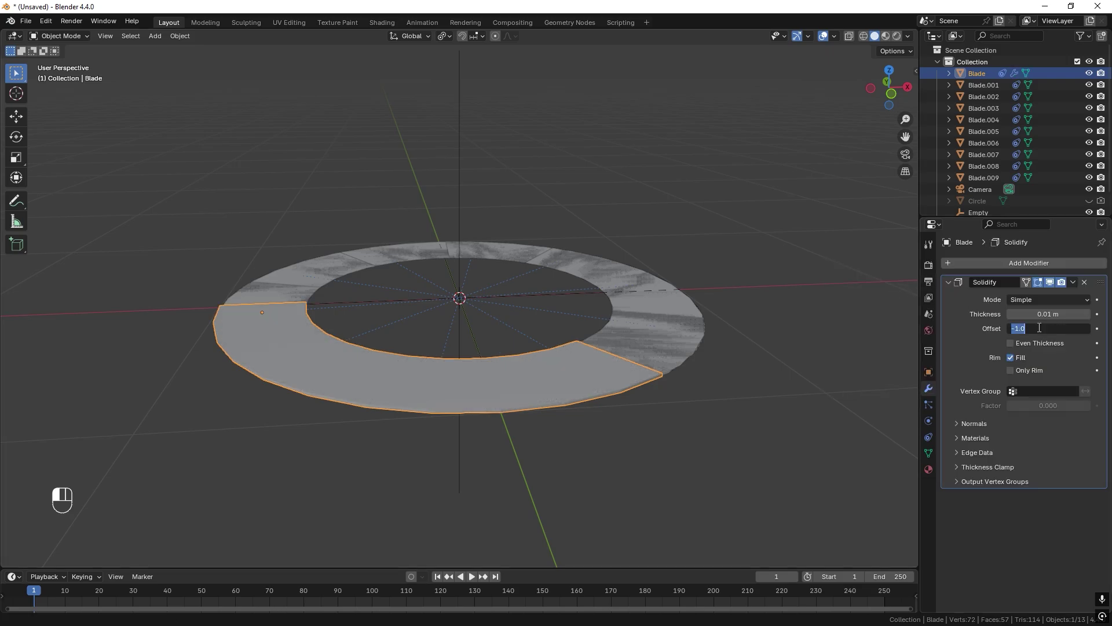
{"action": "type", "text": "1"}
{"action": "key", "text": "Return"}
{"action": "middle_click_drag", "start_coordinate": [524, 395], "coordinate": [532, 346]}
{"action": "middle_click_drag", "start_coordinate": [645, 377], "coordinate": [585, 312]}
{"action": "middle_click_drag", "start_coordinate": [464, 273], "coordinate": [497, 315]}
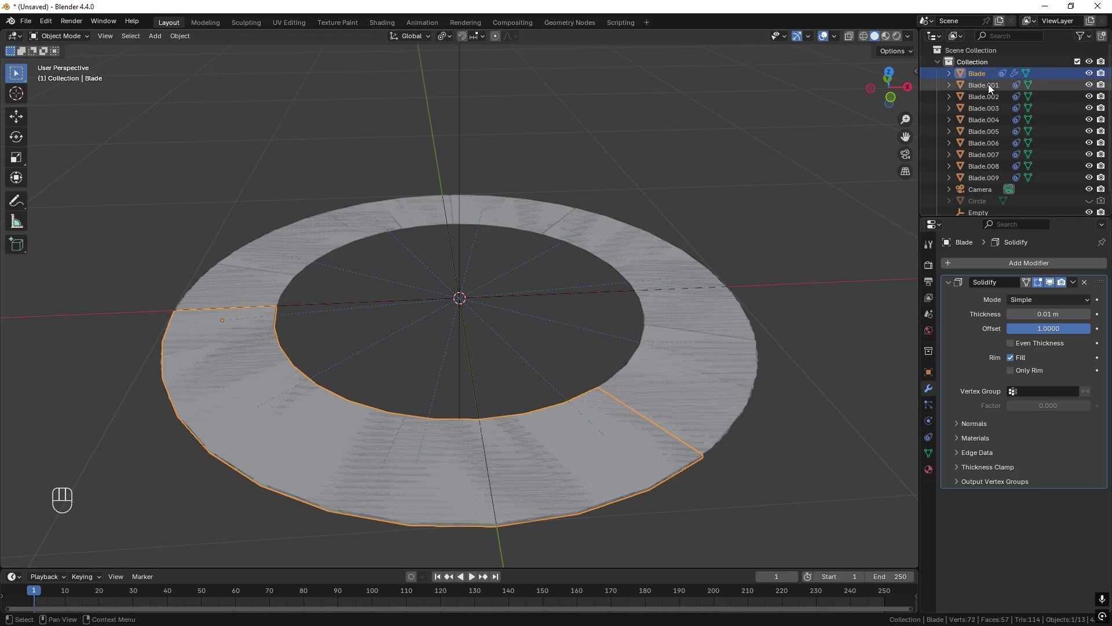
Copy the Blade's Solidify modifier to all ten selected blades
{"action": "left_click", "coordinate": [985, 178], "text": "shift"}
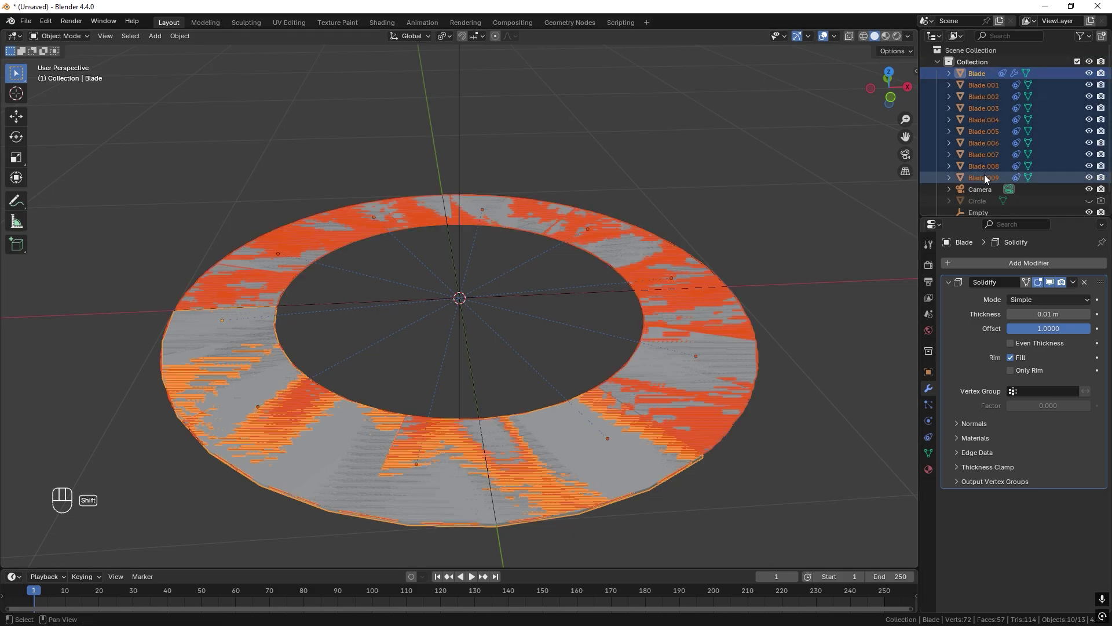
{"action": "left_click", "coordinate": [1073, 282]}
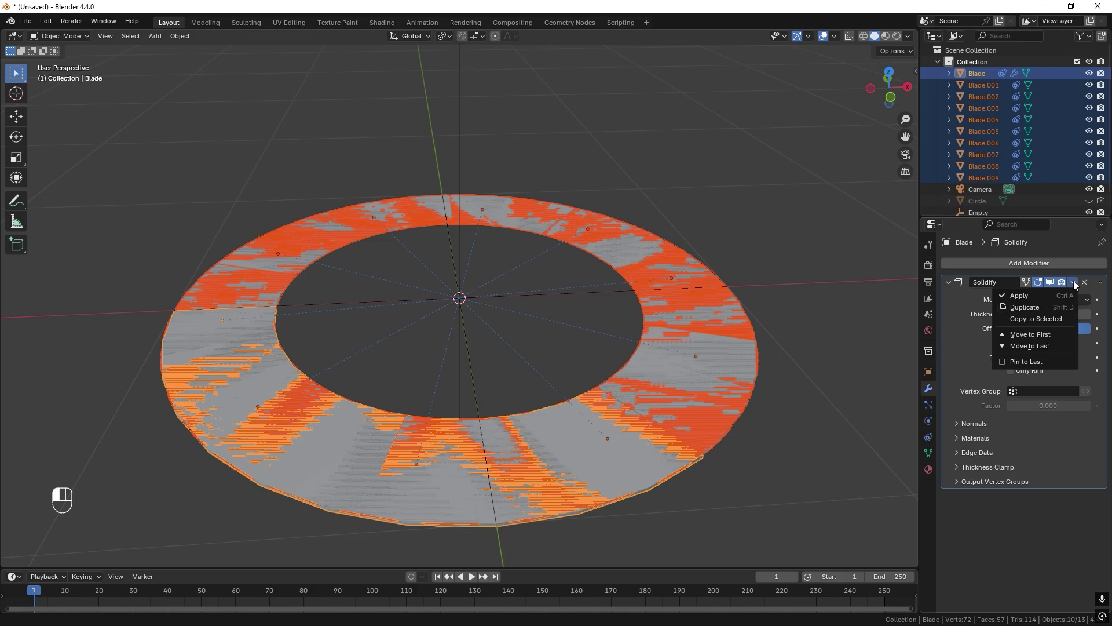
{"action": "left_click", "coordinate": [1034, 314]}
{"action": "middle_click_drag", "start_coordinate": [782, 272], "coordinate": [612, 338]}
{"action": "middle_click_drag", "start_coordinate": [520, 329], "coordinate": [572, 297]}
{"action": "middle_click_drag", "start_coordinate": [606, 236], "coordinate": [611, 263]}
Test-rotate the Empty with the thickened blades, then undo the rotation
{"action": "left_click", "coordinate": [628, 270]}
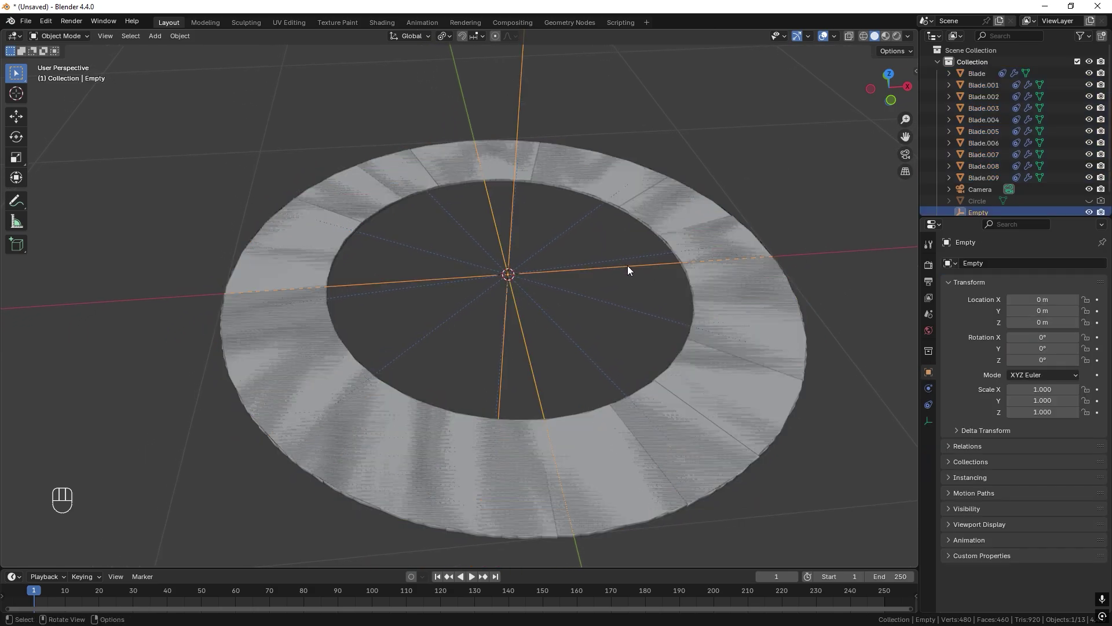
{"action": "key", "text": "r"}
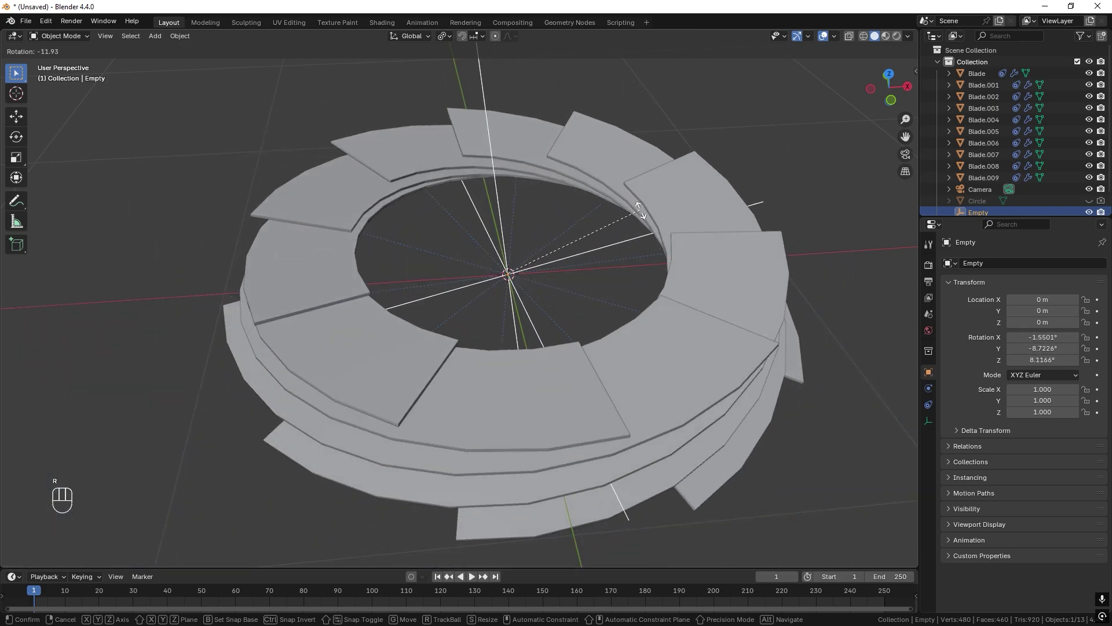
{"action": "left_click", "coordinate": [641, 211]}
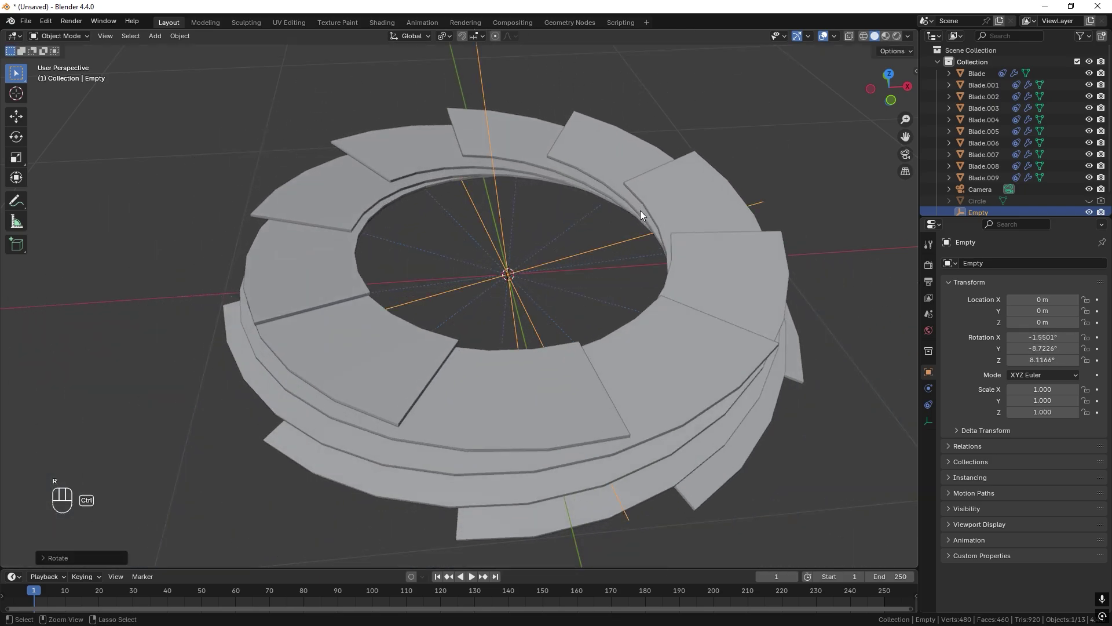
{"action": "key", "text": "ctrl+z"}
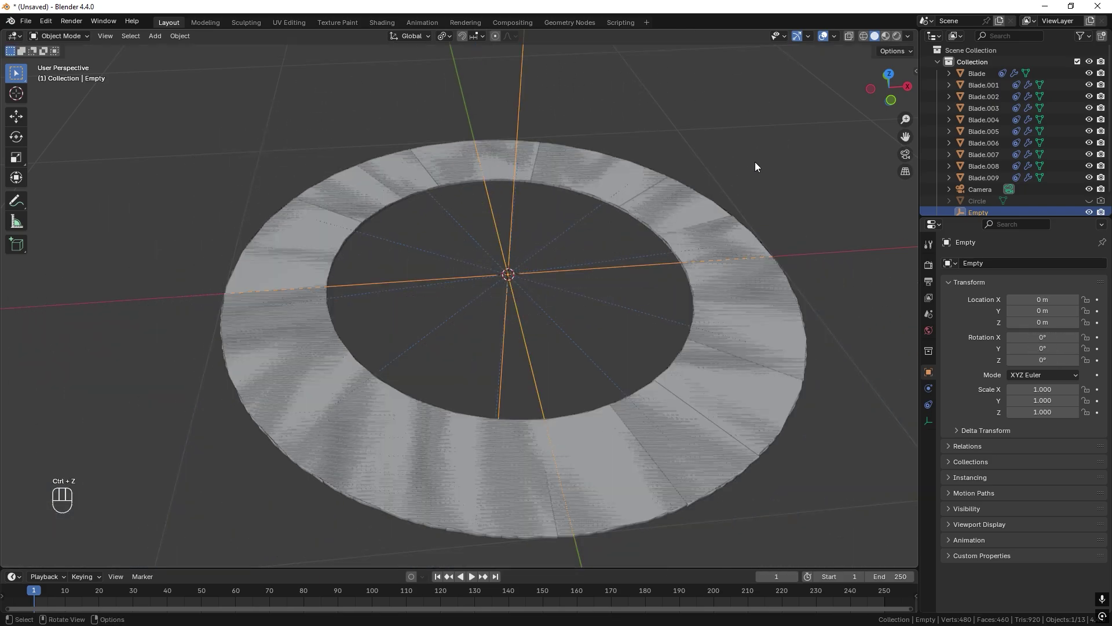
Lock the Empty's X and Y rotation in the sidebar and begin rotating it
{"action": "key", "text": "n"}
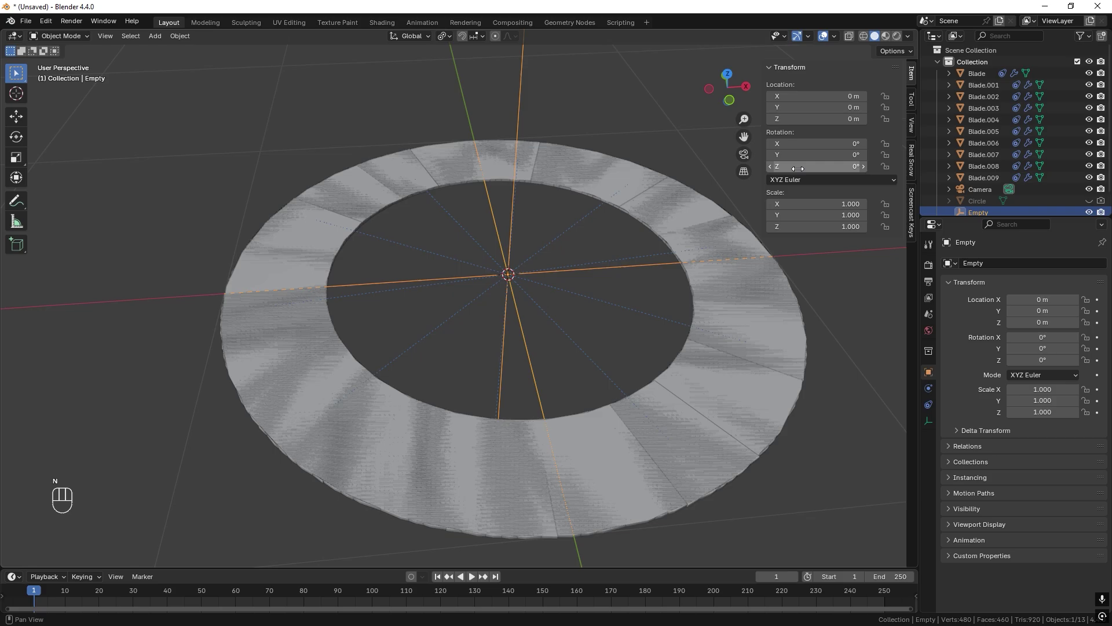
{"action": "left_click", "coordinate": [885, 144]}
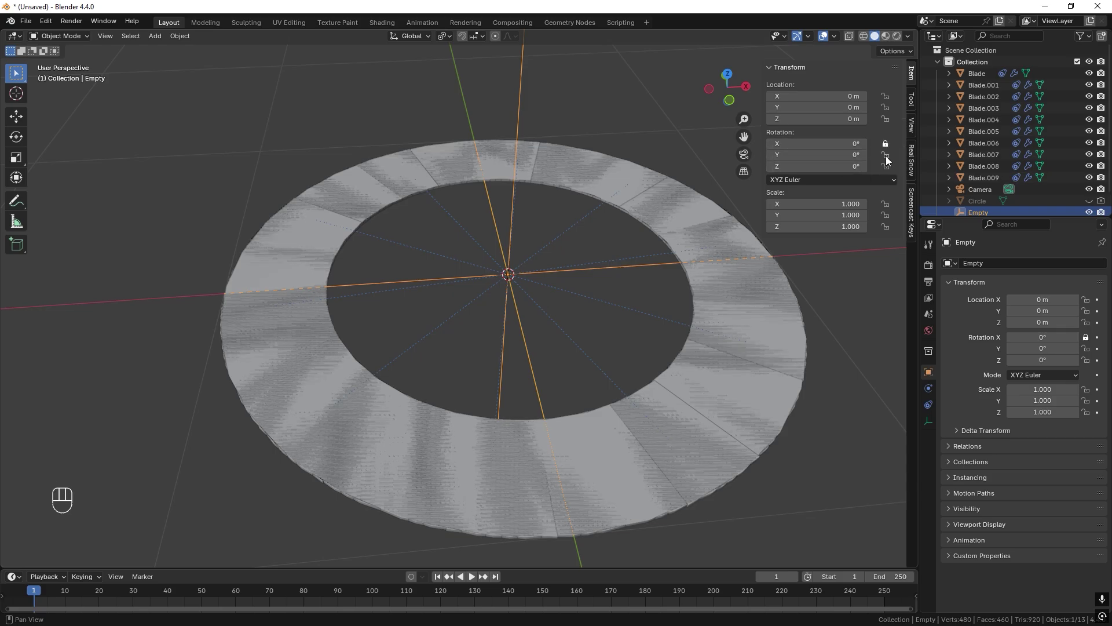
{"action": "left_click", "coordinate": [886, 155]}
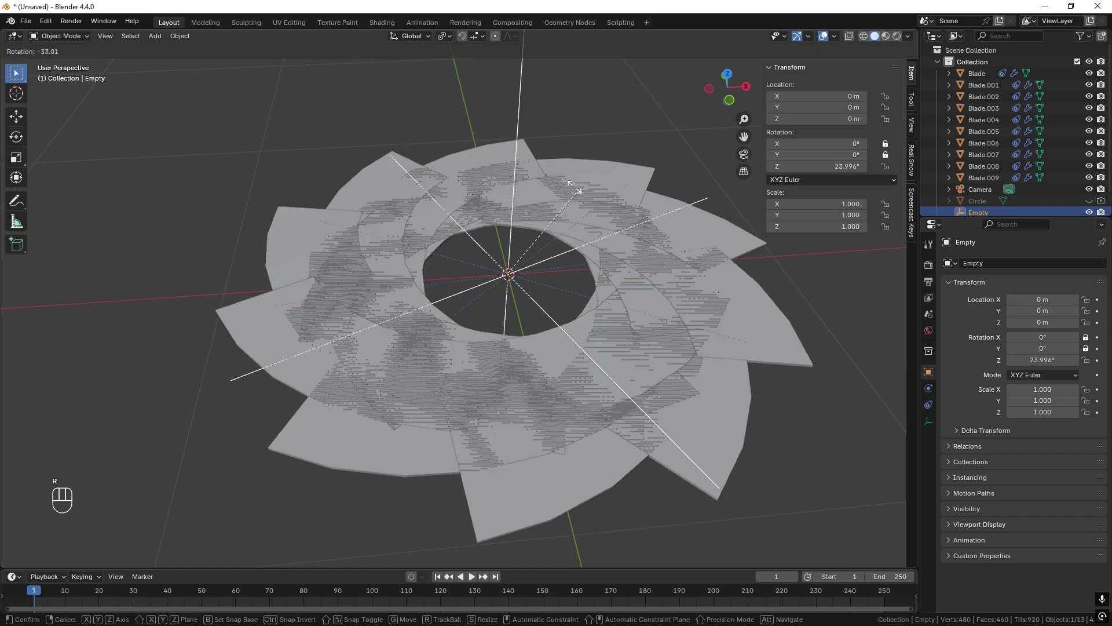
{"action": "key", "text": "r"}
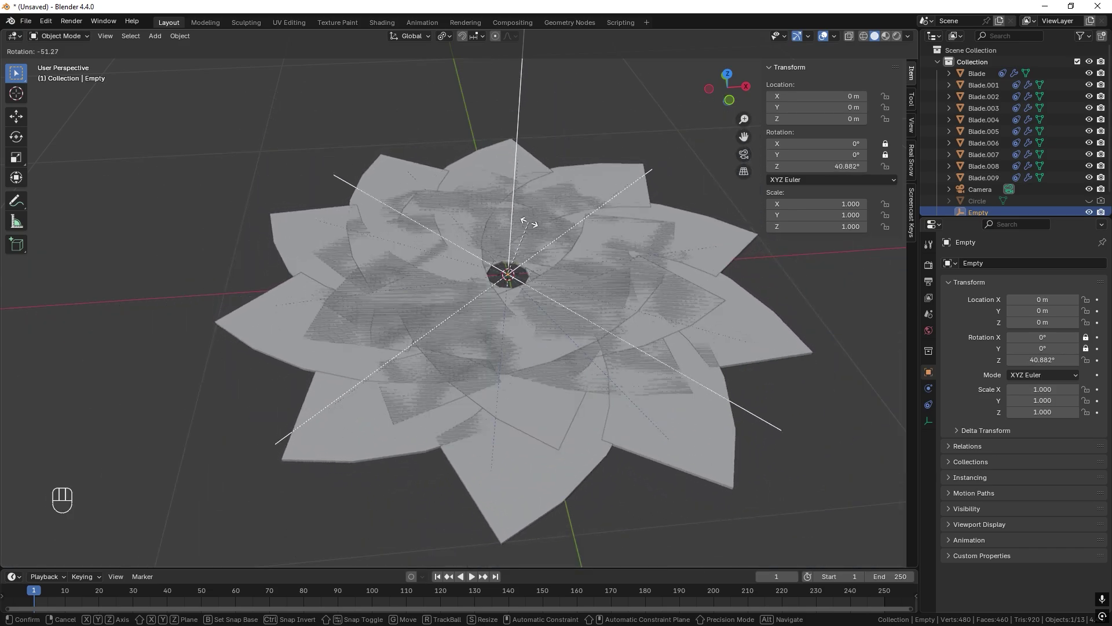
Set the Empty's Z rotation to 46°
{"action": "left_click", "coordinate": [520, 245]}
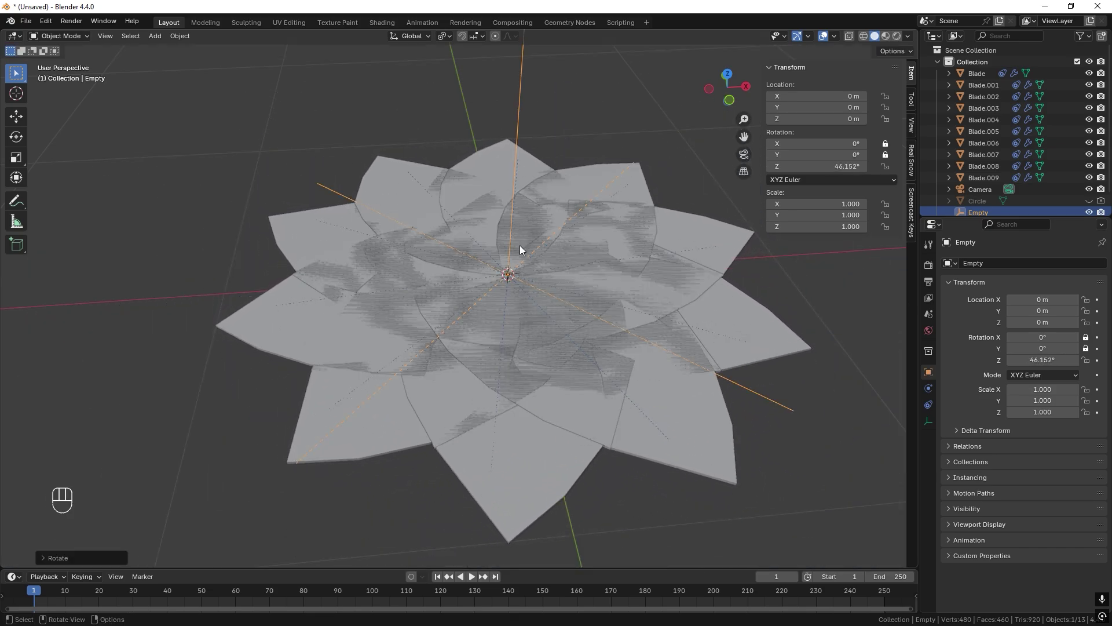
{"action": "left_click", "coordinate": [833, 167]}
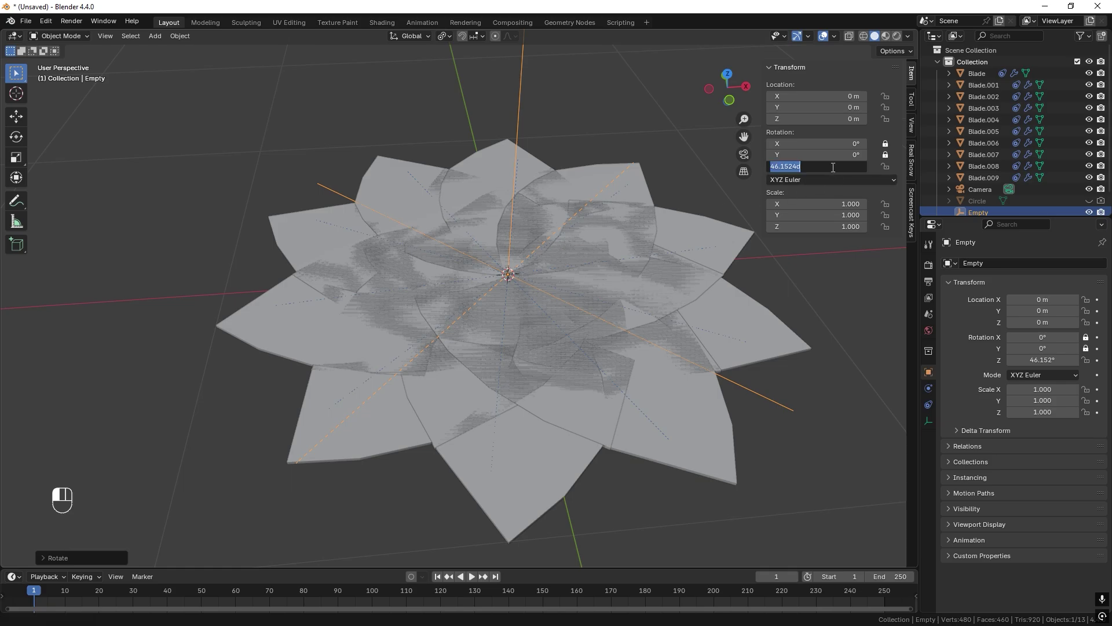
{"action": "type", "text": "46"}
{"action": "key", "text": "Return"}
{"action": "scroll", "coordinate": [533, 266], "scroll_direction": "up", "scroll_amount": 5}
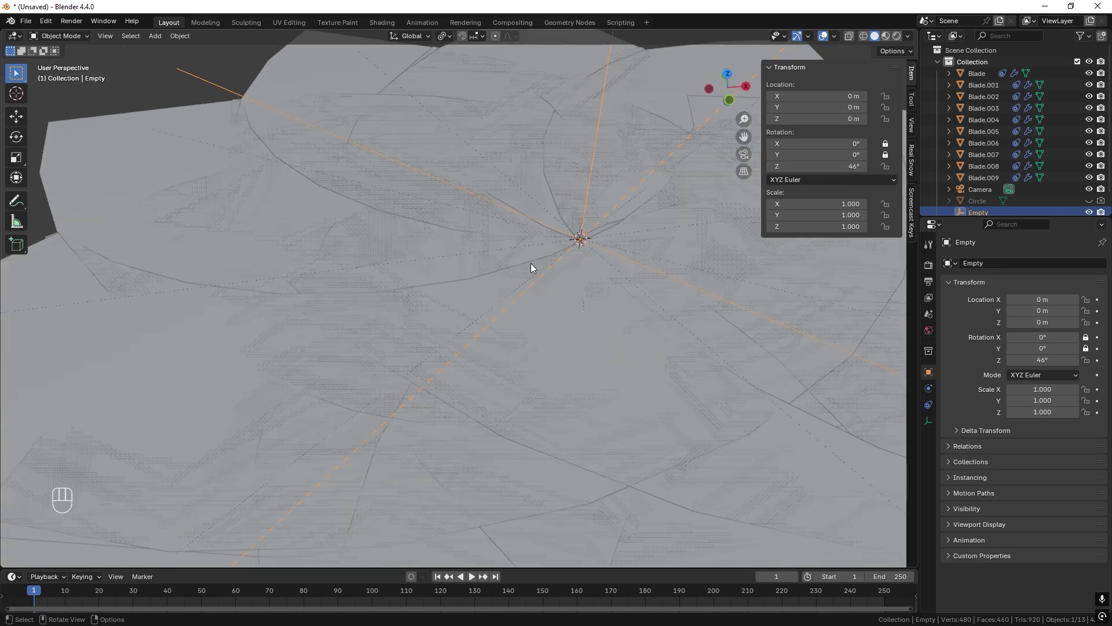
{"action": "middle_click_drag", "start_coordinate": [578, 241], "coordinate": [566, 277]}
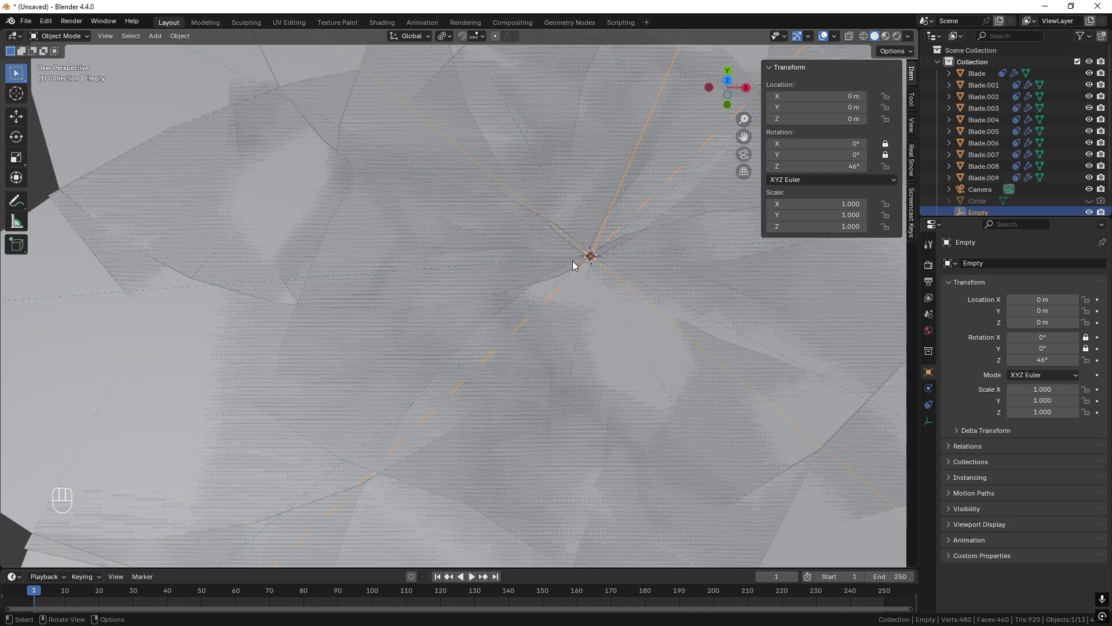
Add a Limit Rotation constraint to the Empty, limiting Z with a 46° maximum
{"action": "left_click", "coordinate": [929, 404]}
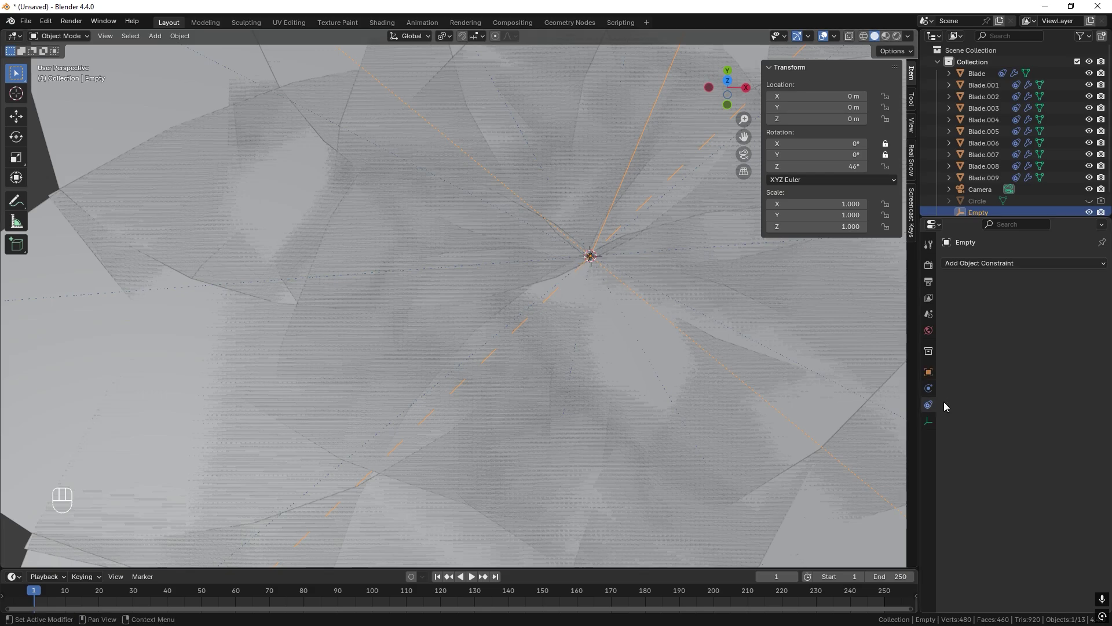
{"action": "left_click", "coordinate": [1000, 265]}
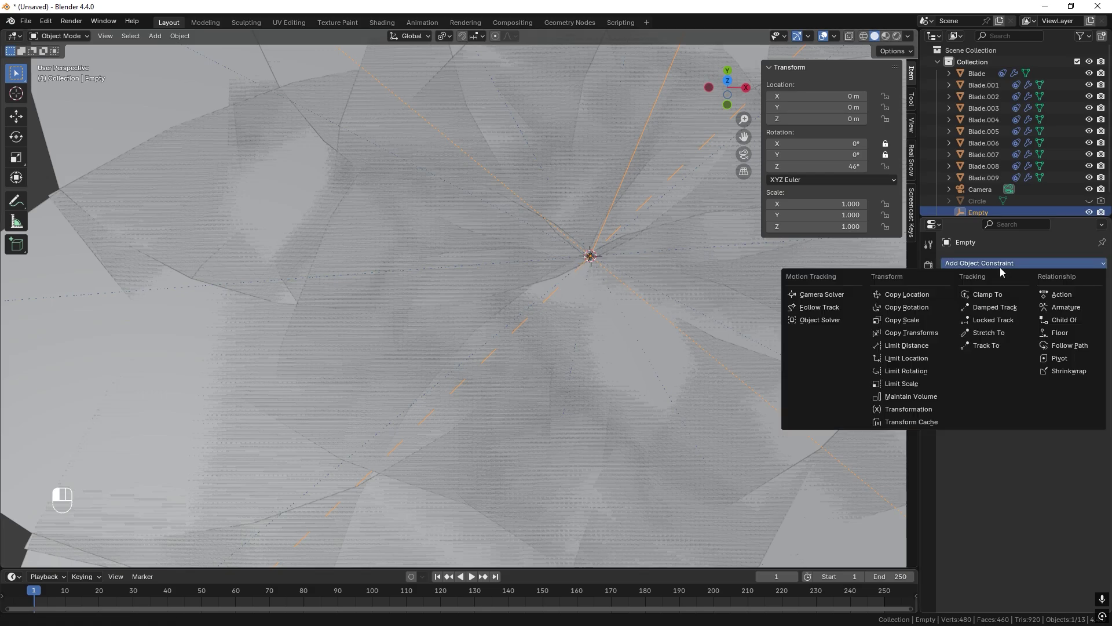
{"action": "left_click", "coordinate": [926, 371]}
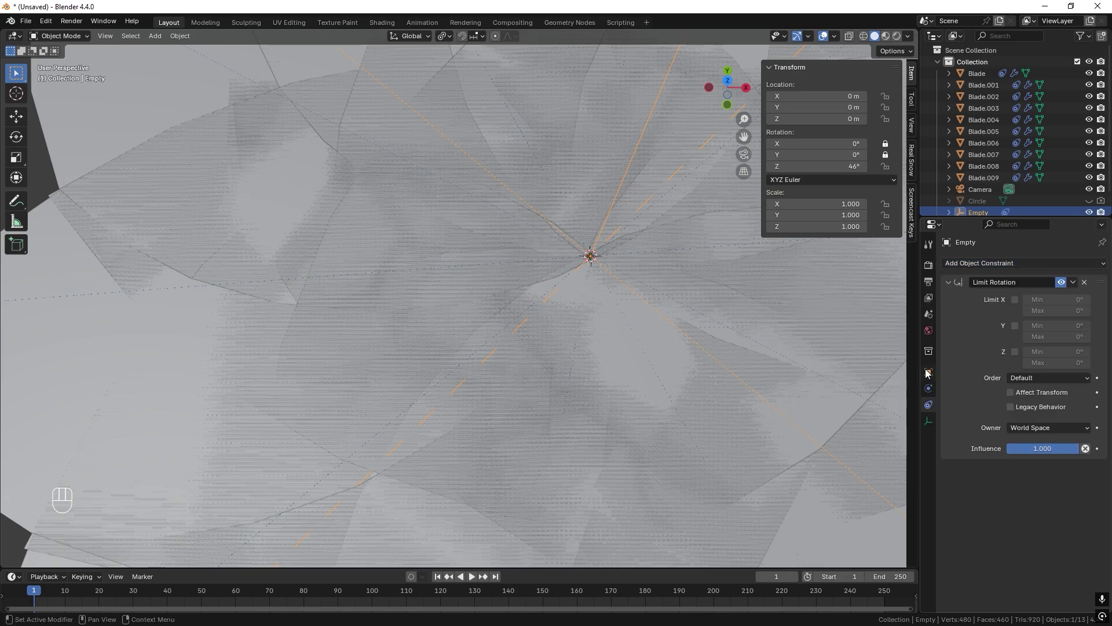
{"action": "left_click", "coordinate": [1016, 353]}
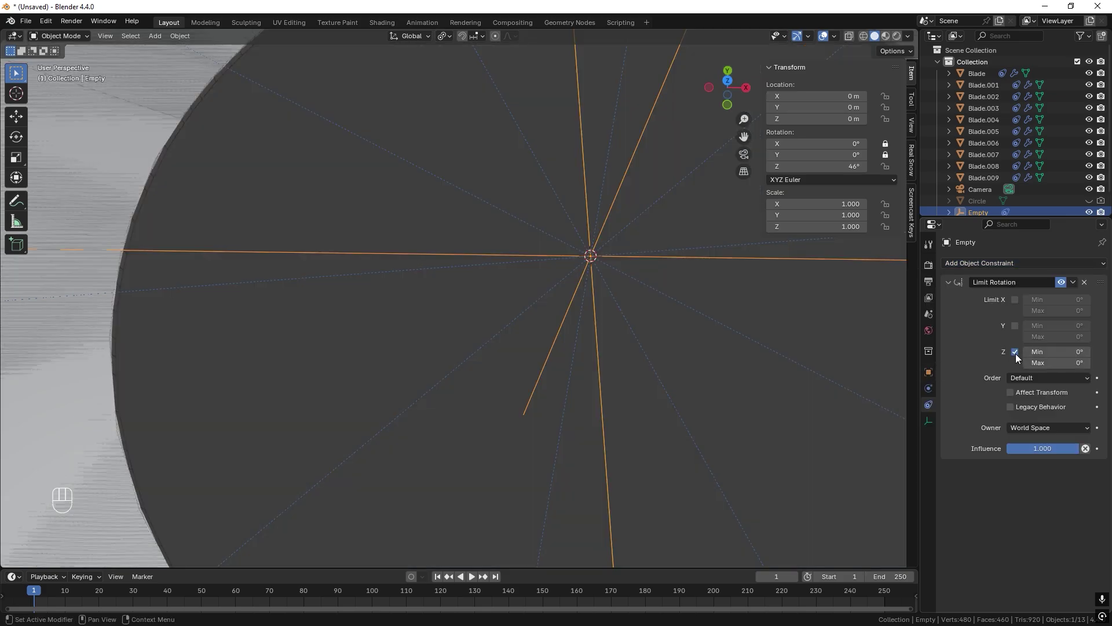
{"action": "double_click", "coordinate": [1042, 362]}
{"action": "type", "text": "46"}
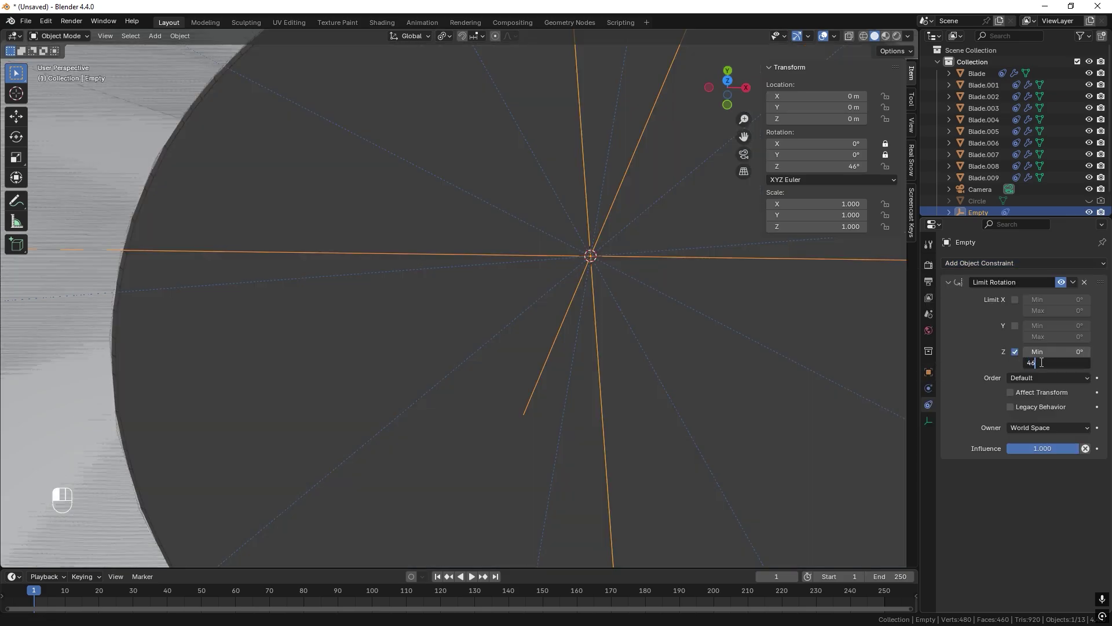
{"action": "key", "text": "Return"}
{"action": "scroll", "coordinate": [637, 290], "scroll_direction": "down", "scroll_amount": 5}
{"action": "scroll", "coordinate": [571, 275], "scroll_direction": "down", "scroll_amount": 2}
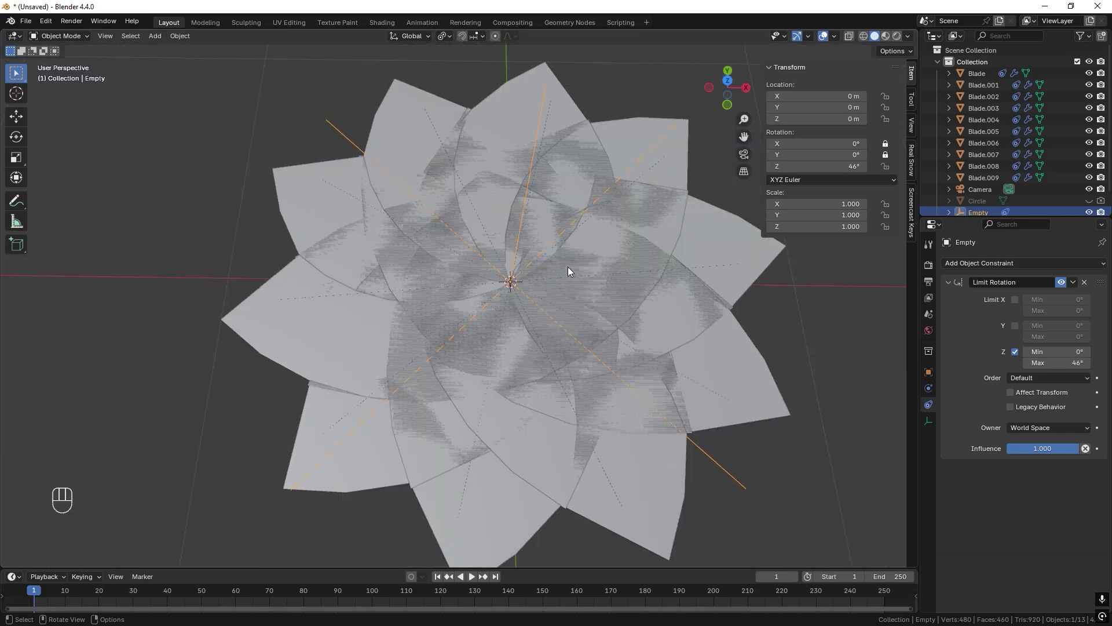
Test the limit by rotating the Empty to open, then close the blades
{"action": "key", "text": "r"}
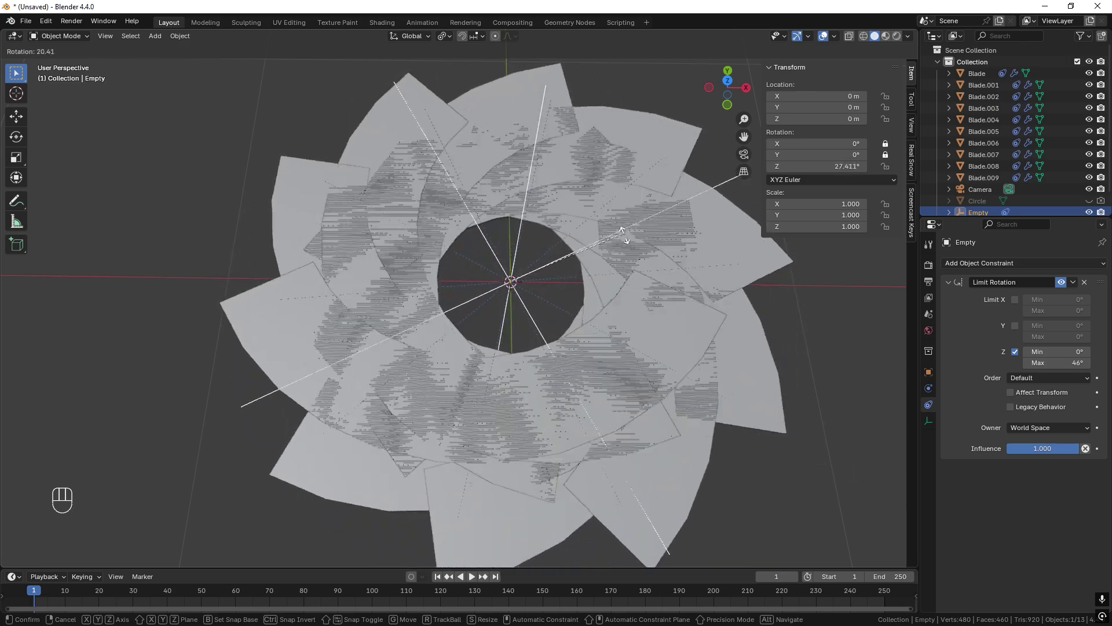
{"action": "left_click", "coordinate": [680, 348]}
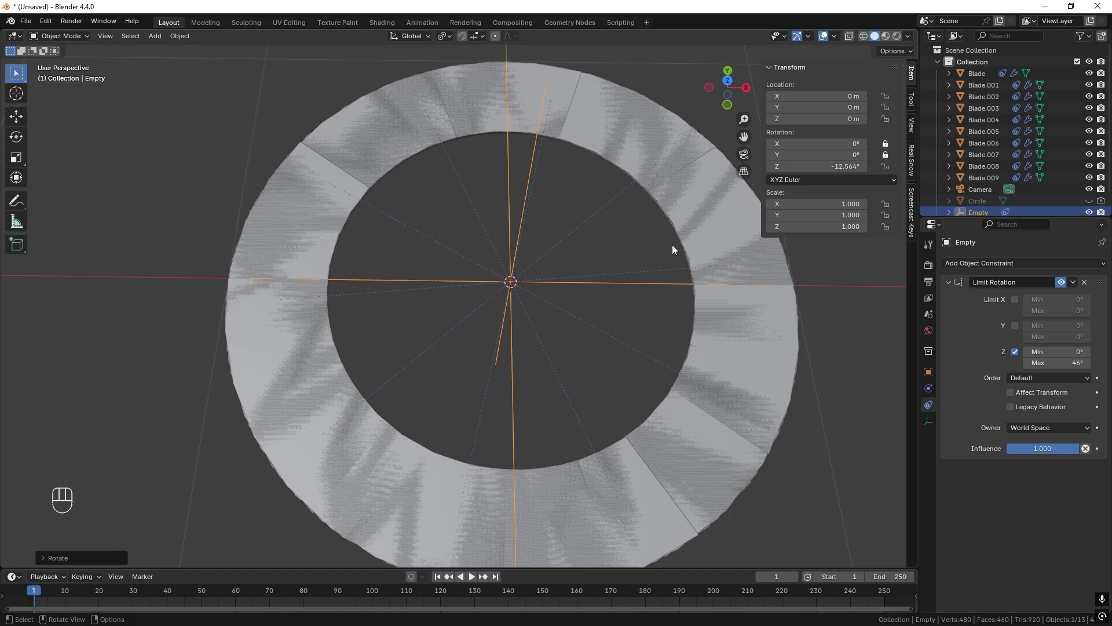
{"action": "key", "text": "r"}
{"action": "left_click", "coordinate": [549, 228]}
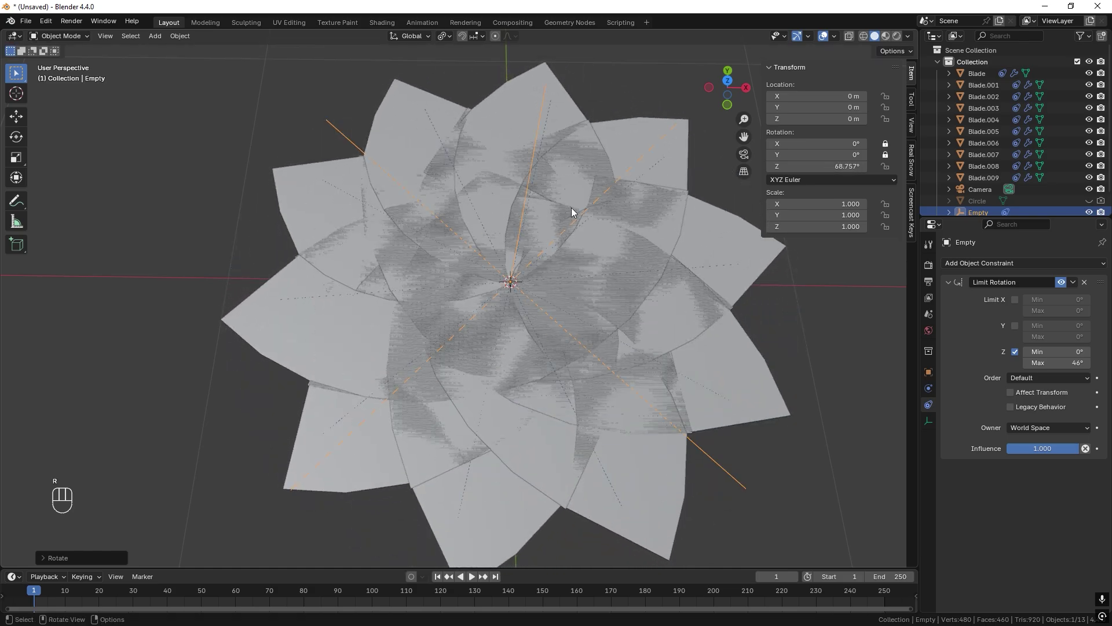
{"action": "middle_click_drag", "start_coordinate": [521, 317], "coordinate": [568, 267], "text": "shift"}
Rotate the entire Blade mesh 3° about global Y in Edit Mode, then return to Object Mode
{"action": "left_click", "coordinate": [985, 75]}
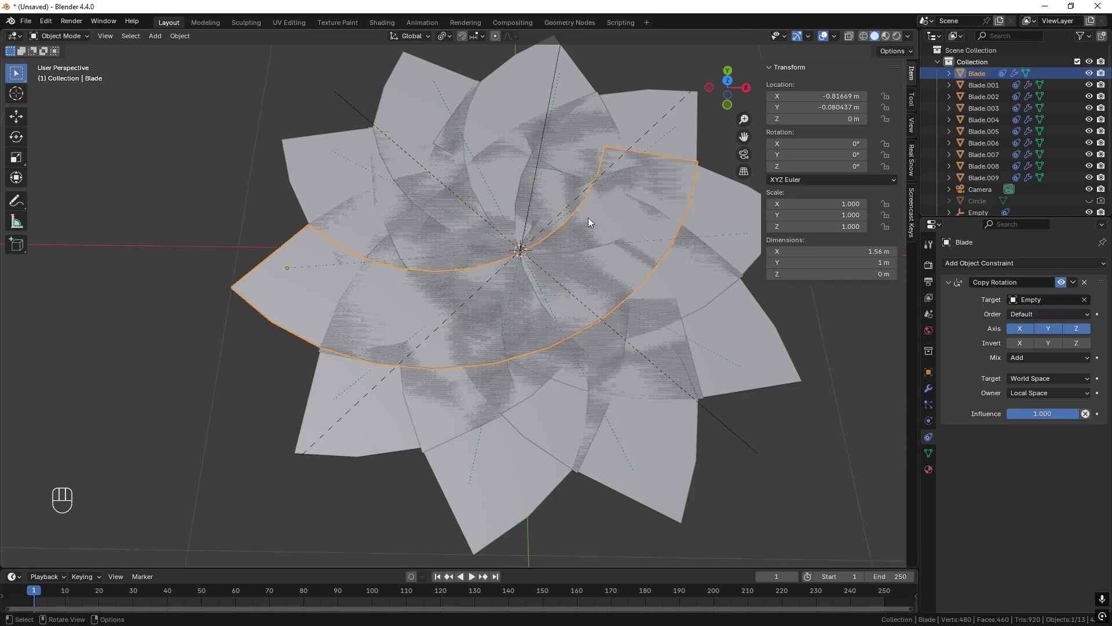
{"action": "key", "text": "Tab"}
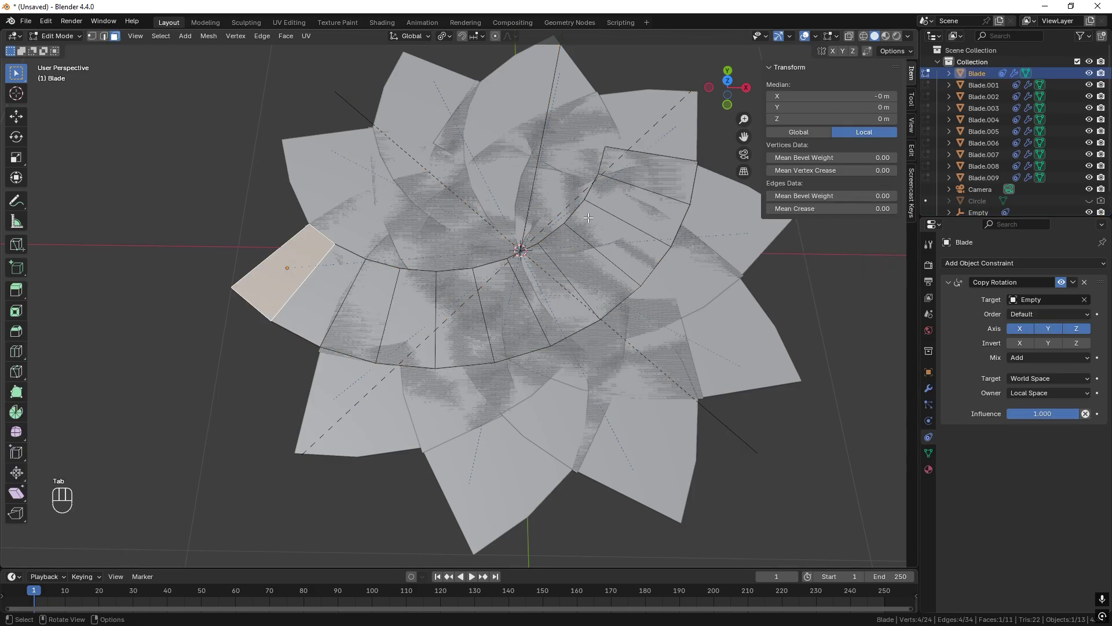
{"action": "key", "text": "a"}
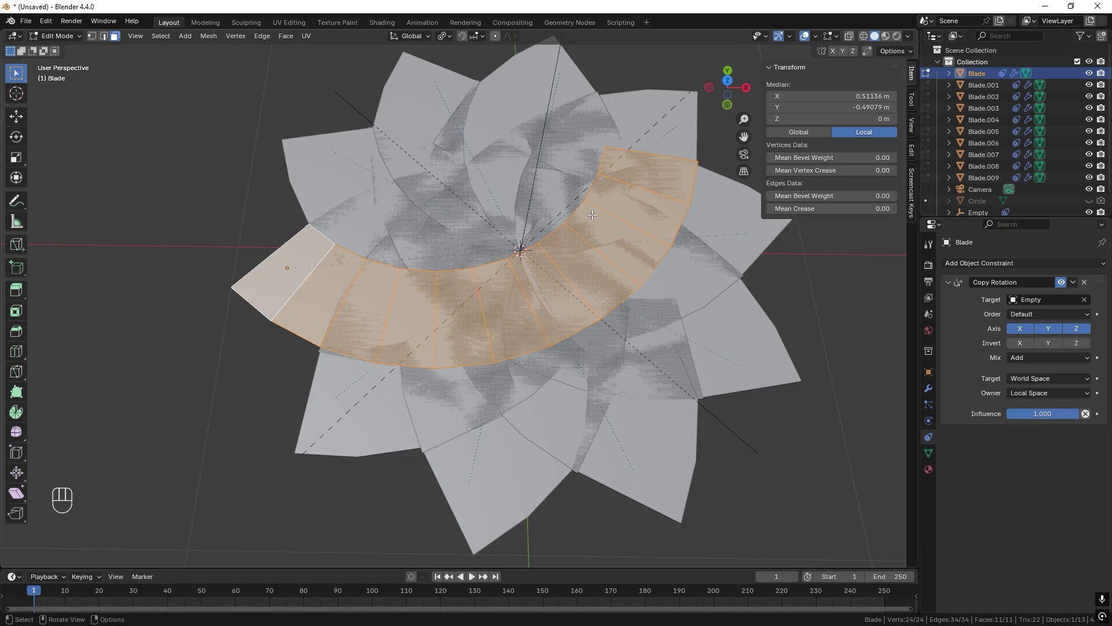
{"action": "key", "text": "r"}
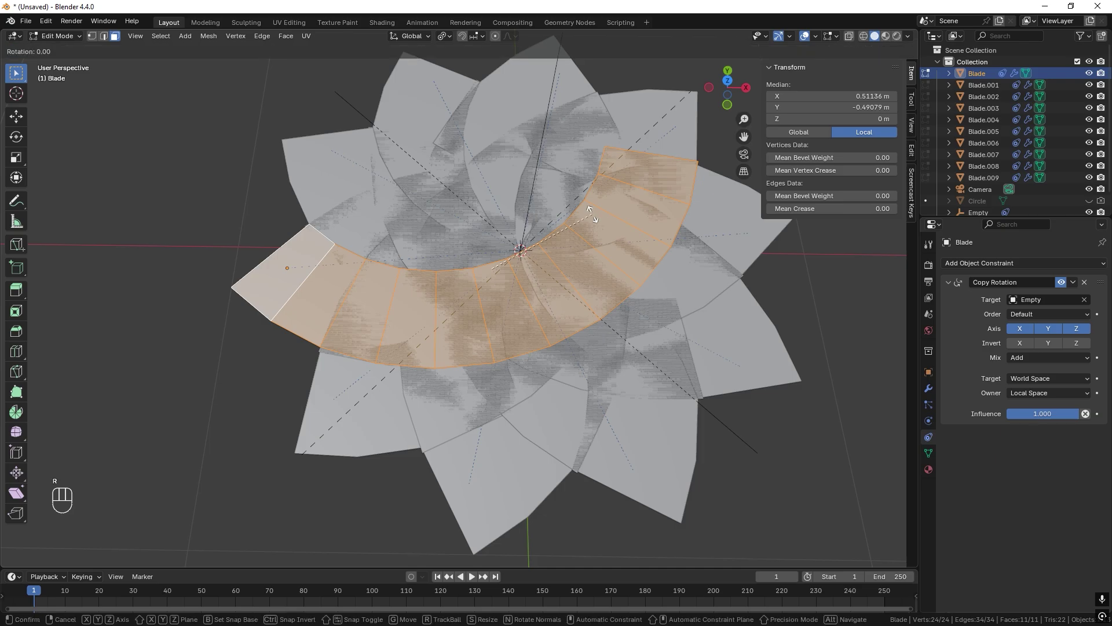
{"action": "key", "text": "y"}
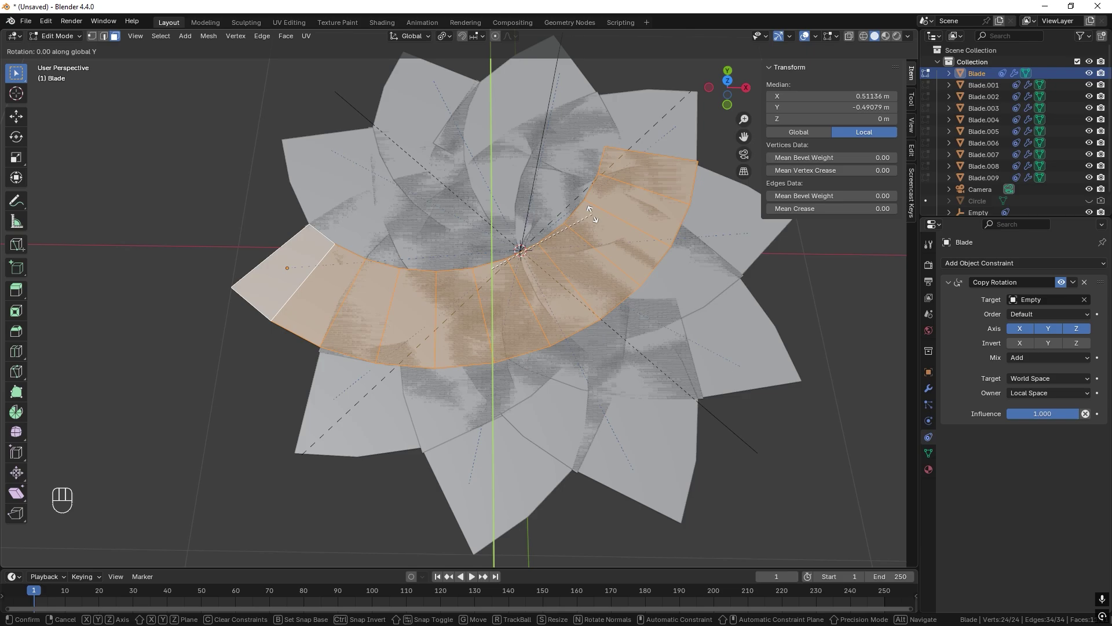
{"action": "key", "text": "KP_3"}
{"action": "key", "text": "KP_Enter"}
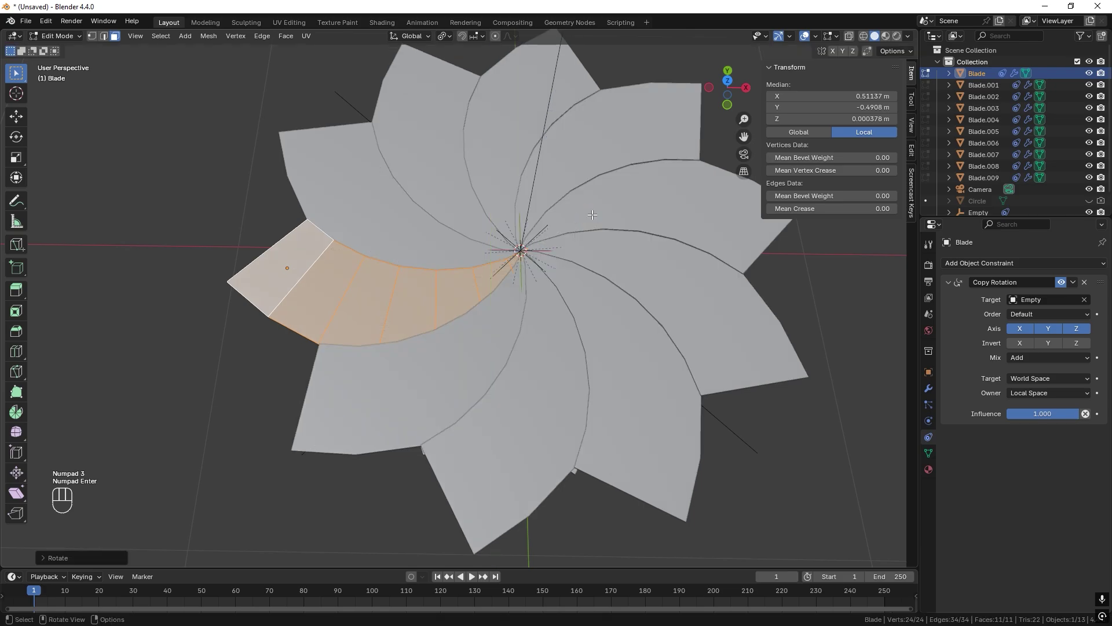
{"action": "middle_click_drag", "start_coordinate": [591, 211], "coordinate": [791, 229]}
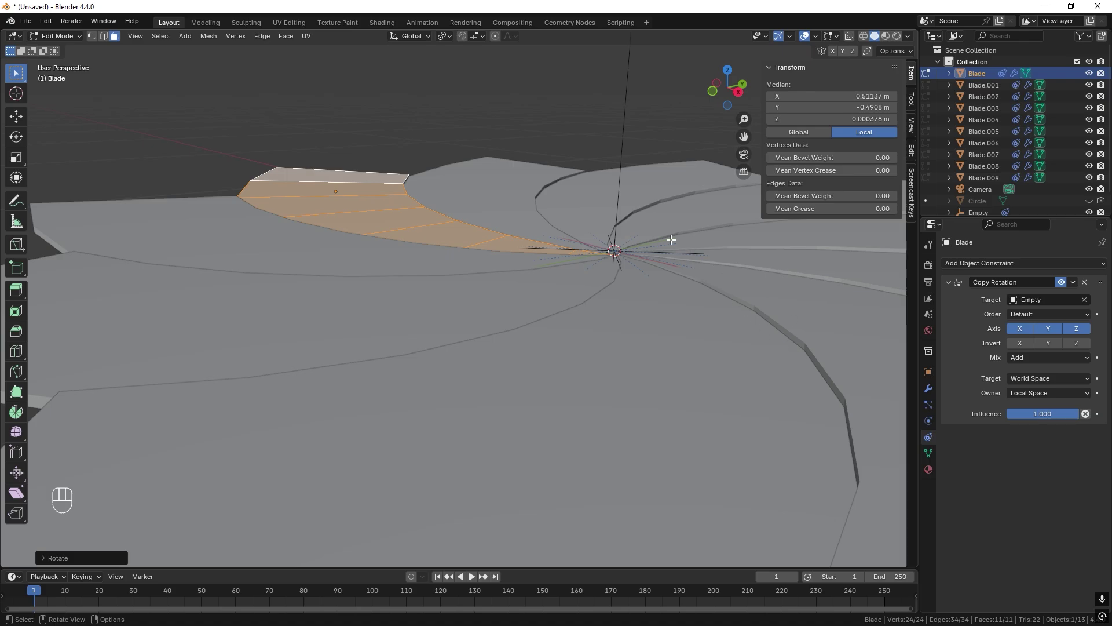
{"action": "middle_click_drag", "start_coordinate": [579, 208], "coordinate": [461, 279]}
{"action": "key", "text": "Tab"}
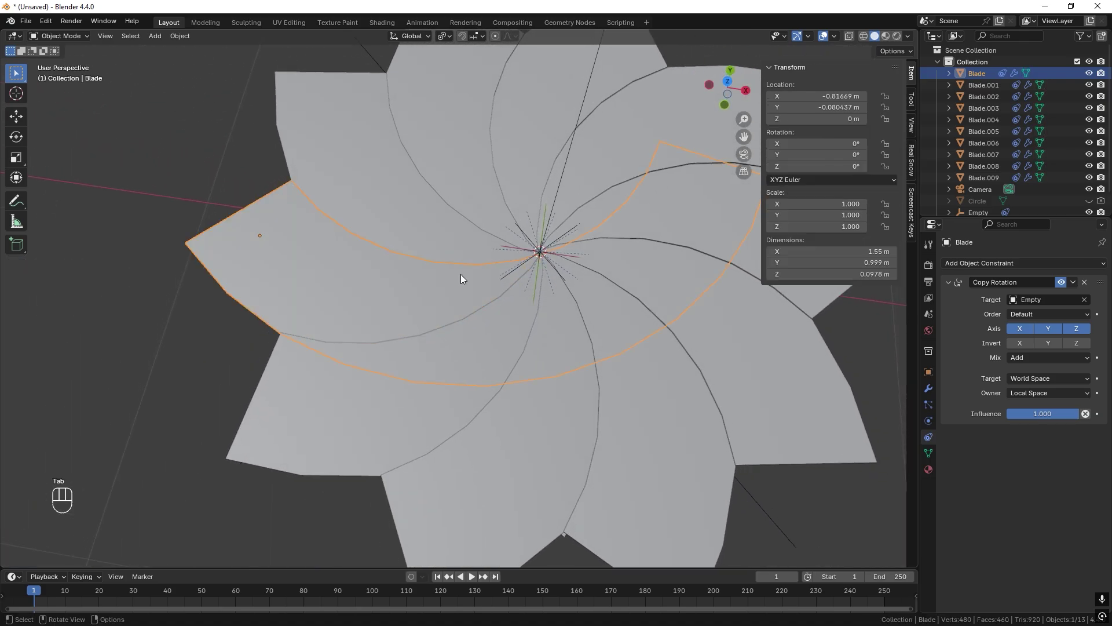
{"action": "scroll", "coordinate": [497, 285], "scroll_direction": "down", "scroll_amount": 2}
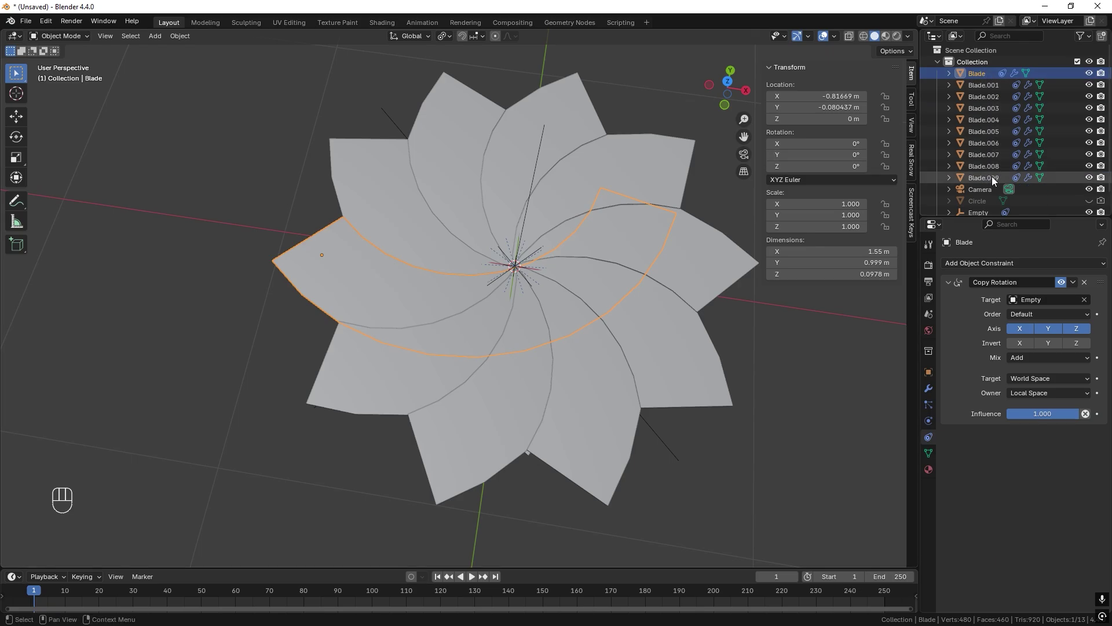
Move all ten blades into a new 'Blades' collection, collapse it, and unhide the Circle
{"action": "key", "text": "shift"}
{"action": "key", "text": "shift"}
{"action": "left_click", "coordinate": [992, 173], "text": "shift"}
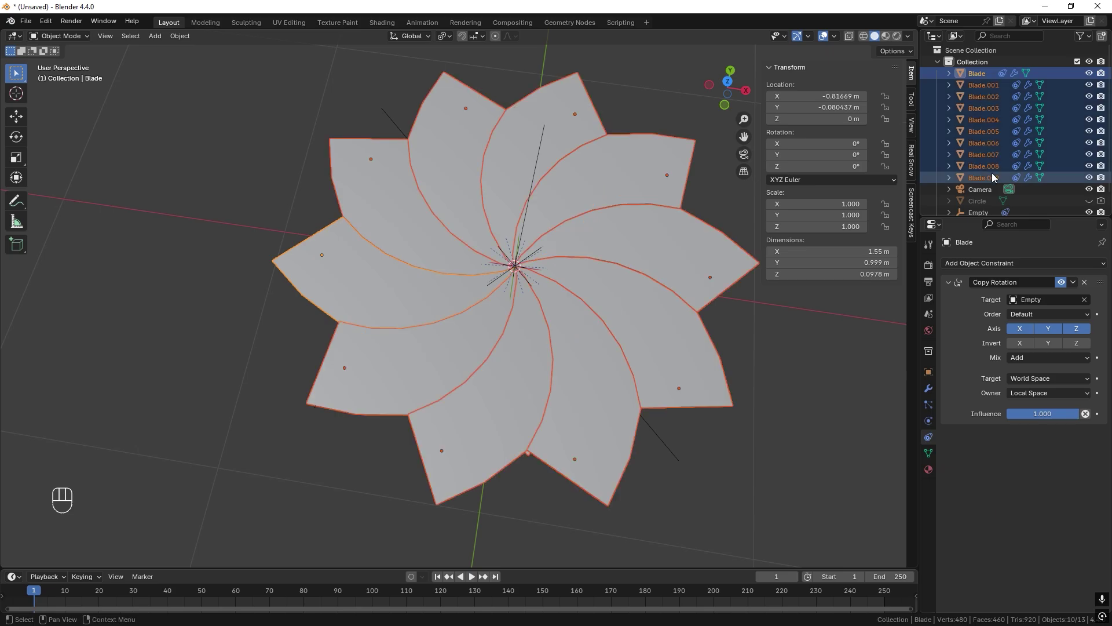
{"action": "key", "text": "m"}
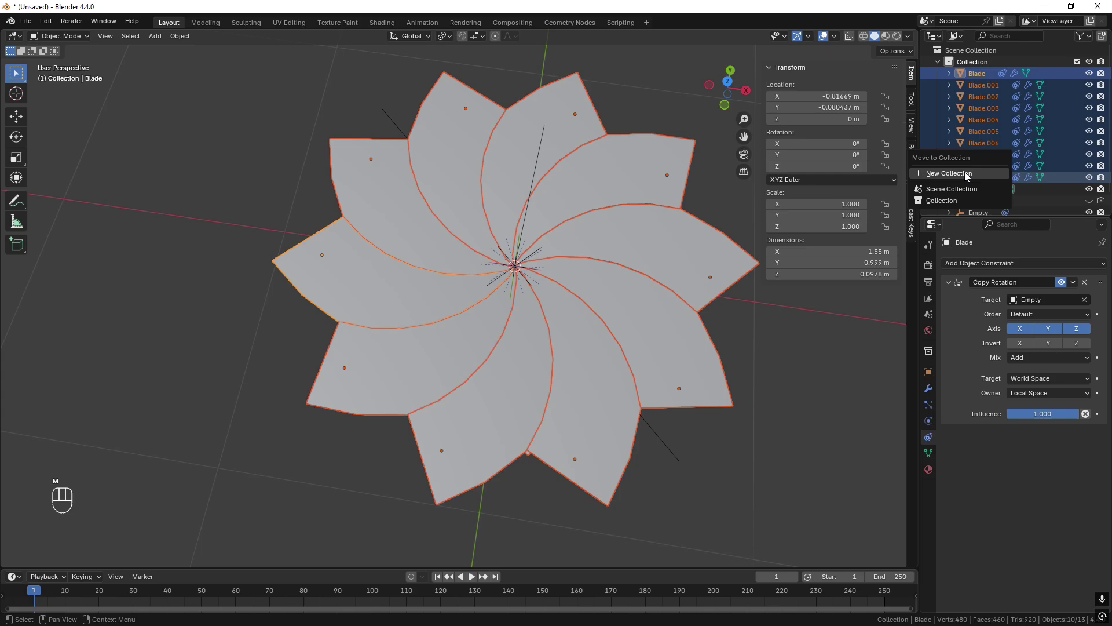
{"action": "left_click", "coordinate": [964, 172]}
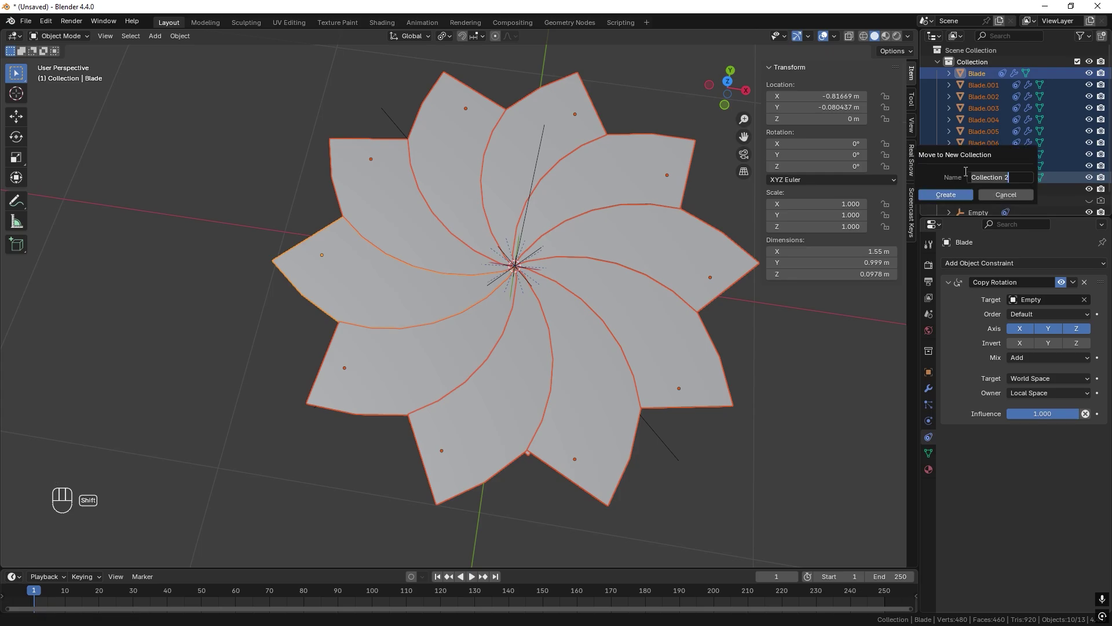
{"action": "type", "text": "Blades"}
{"action": "left_click", "coordinate": [968, 197]}
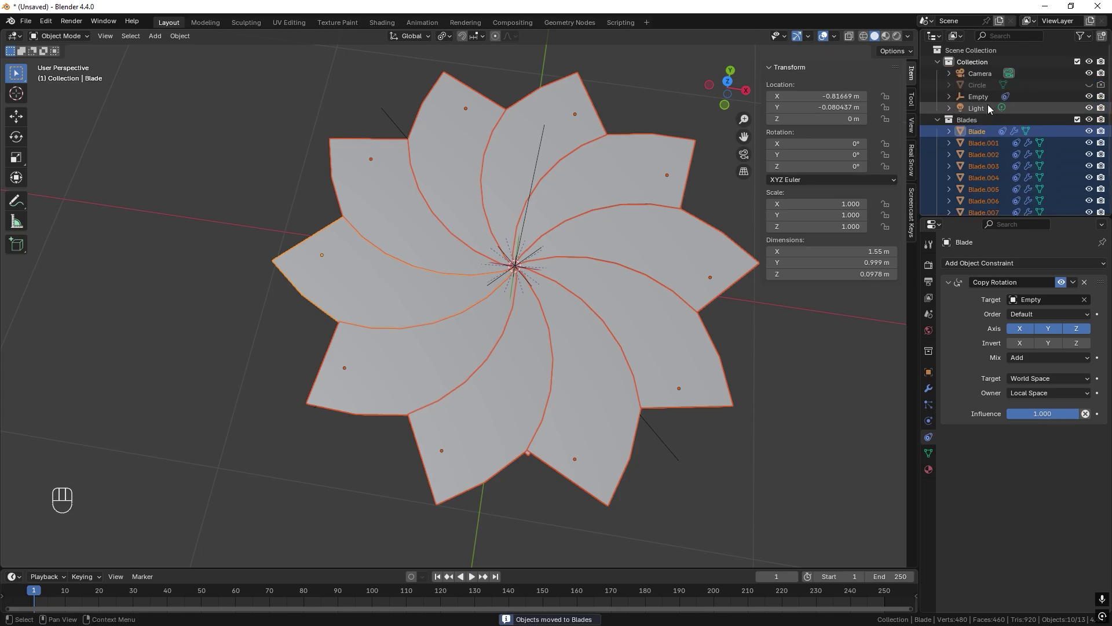
{"action": "left_click", "coordinate": [939, 119]}
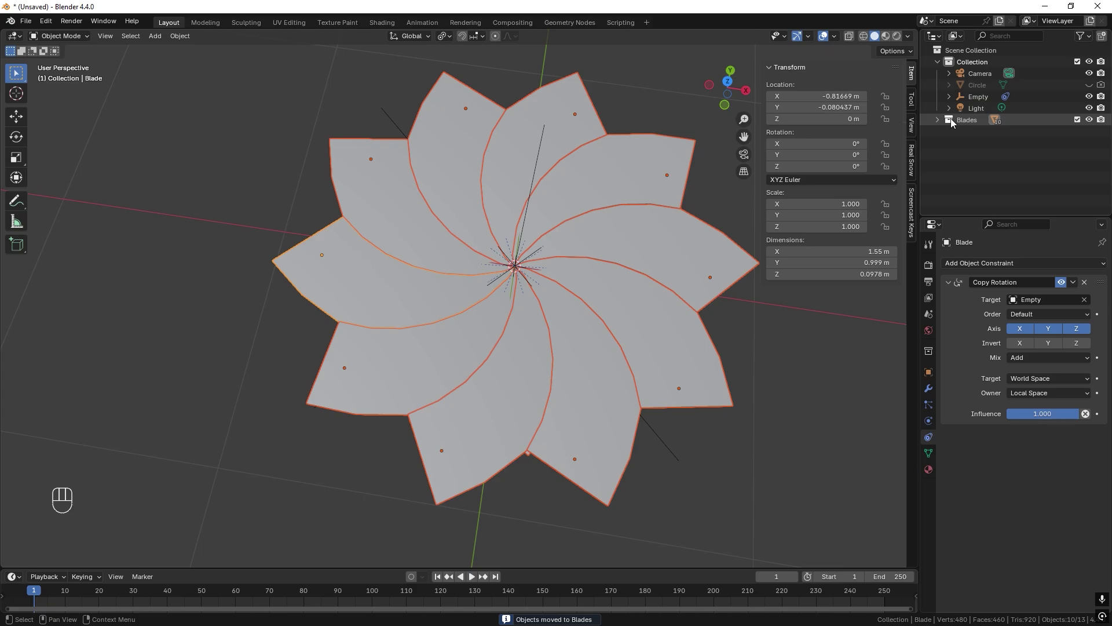
{"action": "left_click", "coordinate": [1089, 85]}
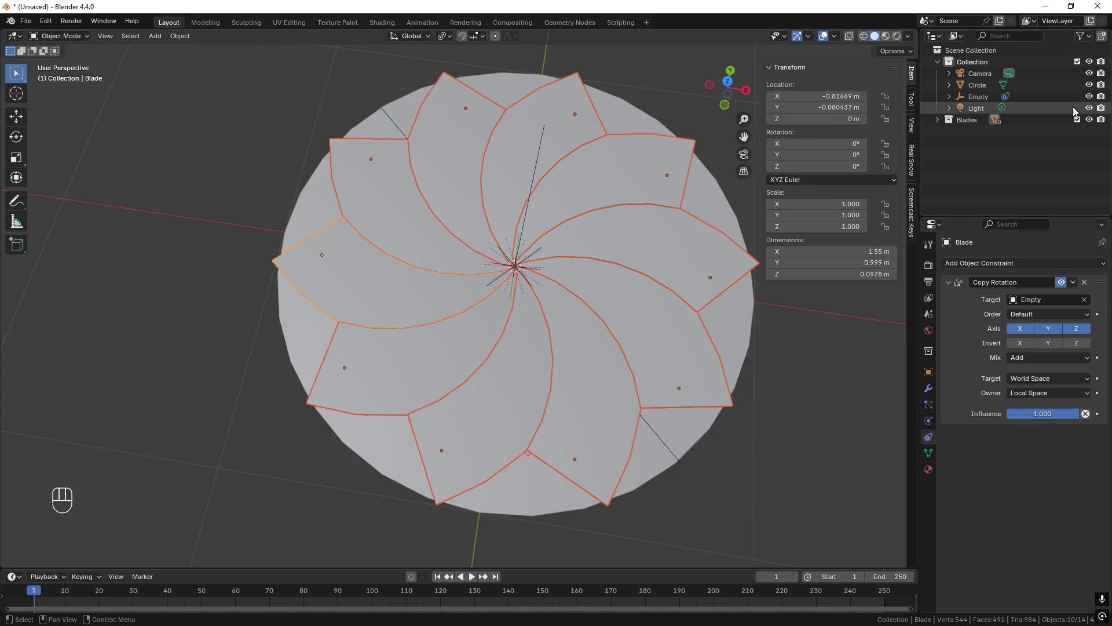
Add a Solidify modifier to the Circle, thickness 0.15 then dragged to 0.09 m, and select the first blade
{"action": "left_click", "coordinate": [993, 264]}
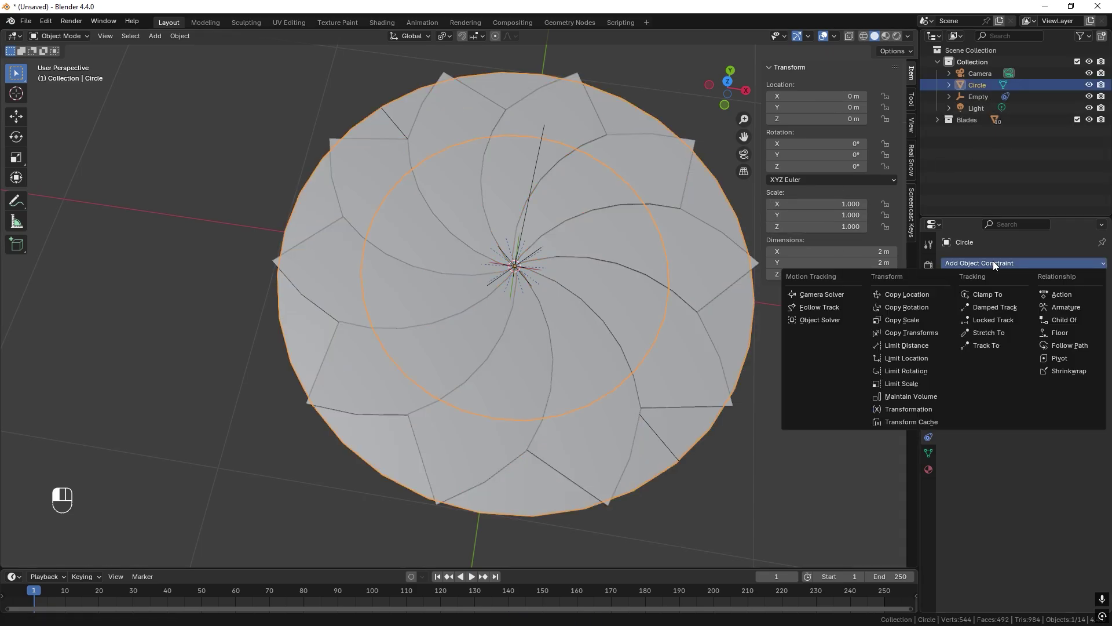
{"action": "key", "text": "Escape"}
{"action": "left_click", "coordinate": [929, 389]}
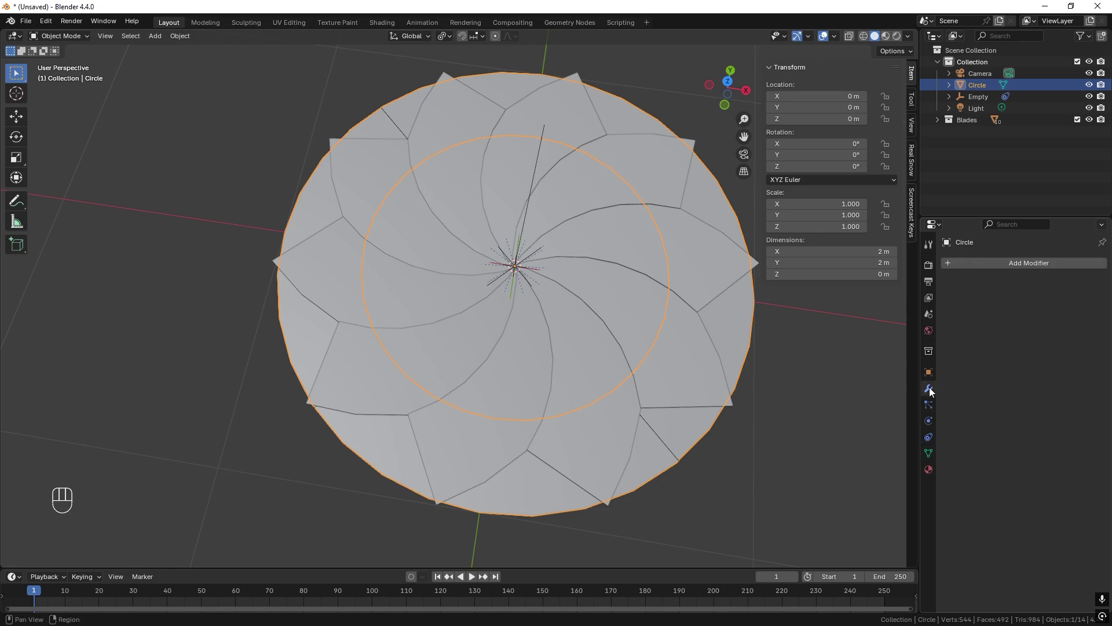
{"action": "left_click", "coordinate": [1007, 264]}
{"action": "left_click", "coordinate": [1000, 263]}
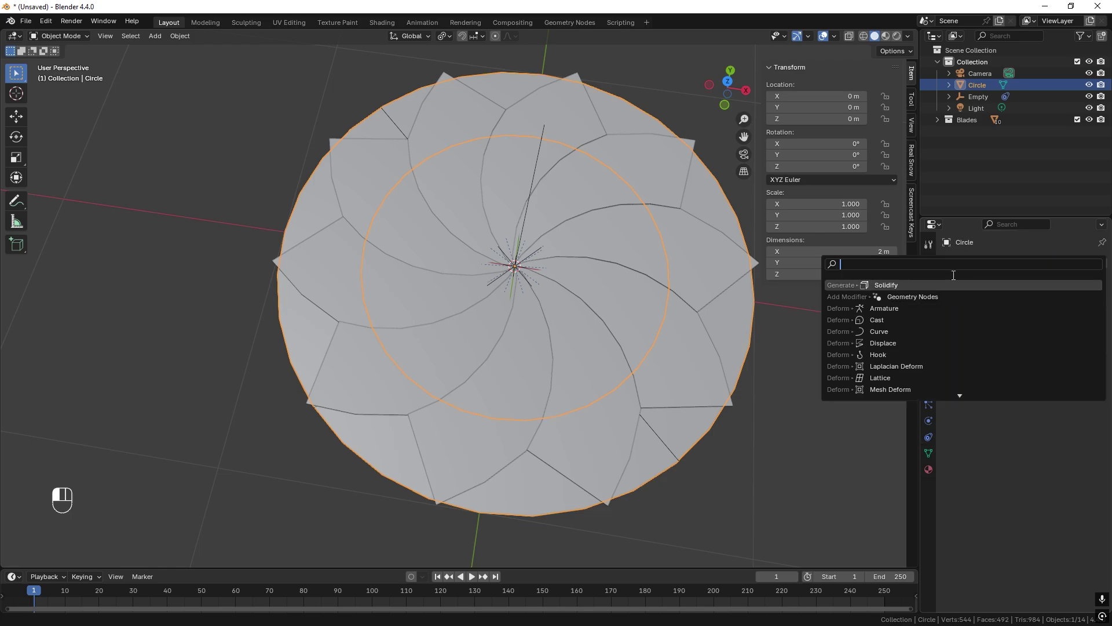
{"action": "left_click", "coordinate": [886, 285]}
{"action": "double_click", "coordinate": [1049, 313]}
{"action": "type", "text": "0.15"}
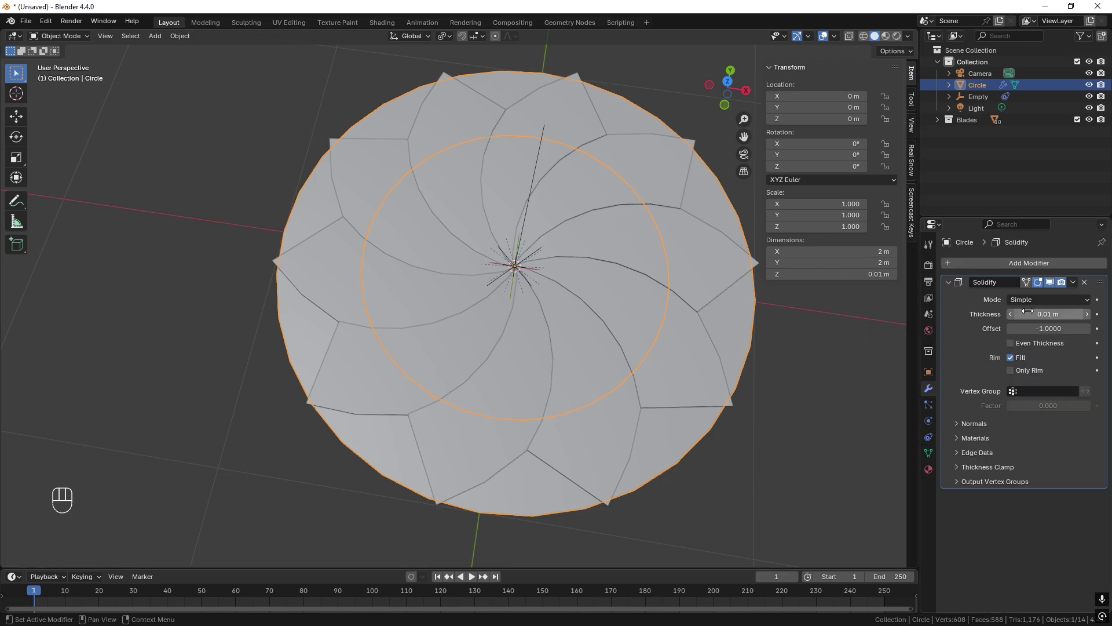
{"action": "key", "text": "Return"}
{"action": "left_click_drag", "start_coordinate": [1048, 313], "coordinate": [1017, 314]}
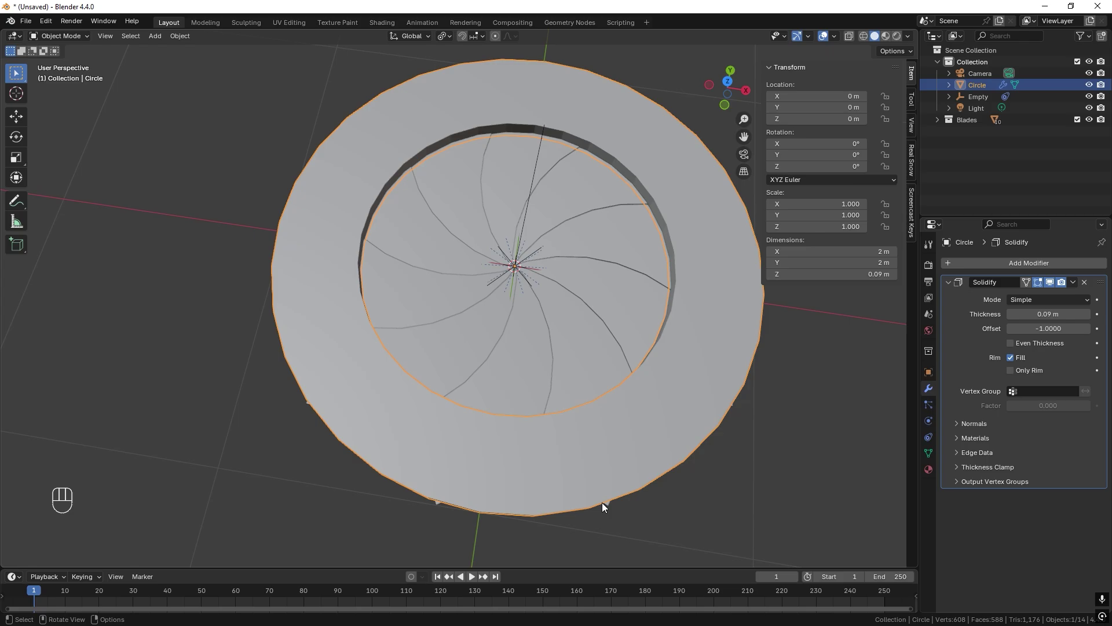
{"action": "left_click", "coordinate": [937, 120]}
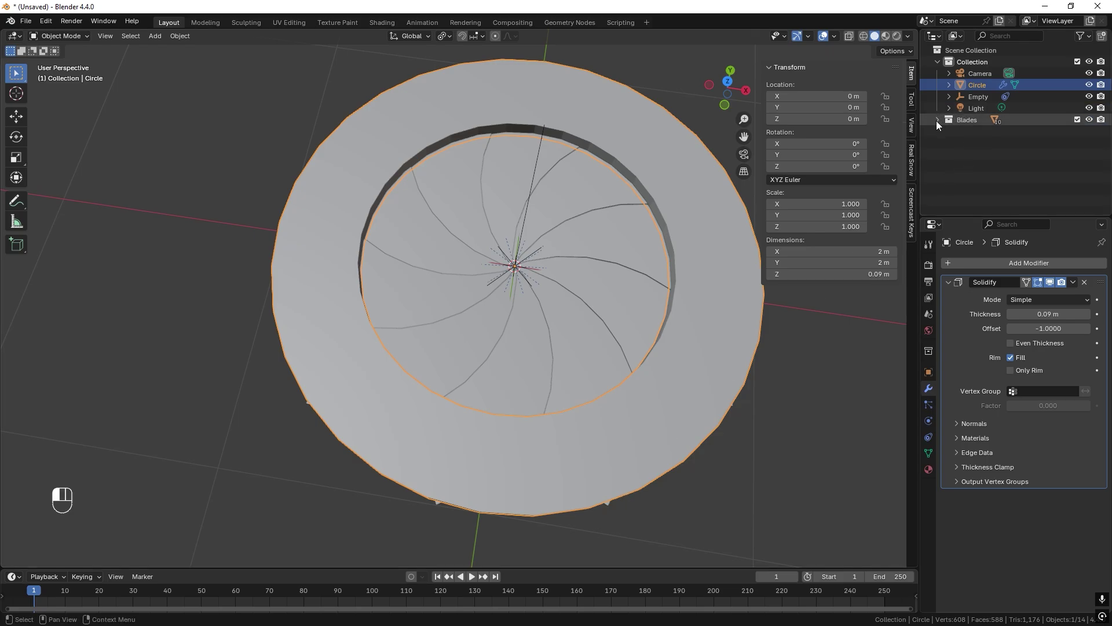
{"action": "left_click", "coordinate": [975, 131]}
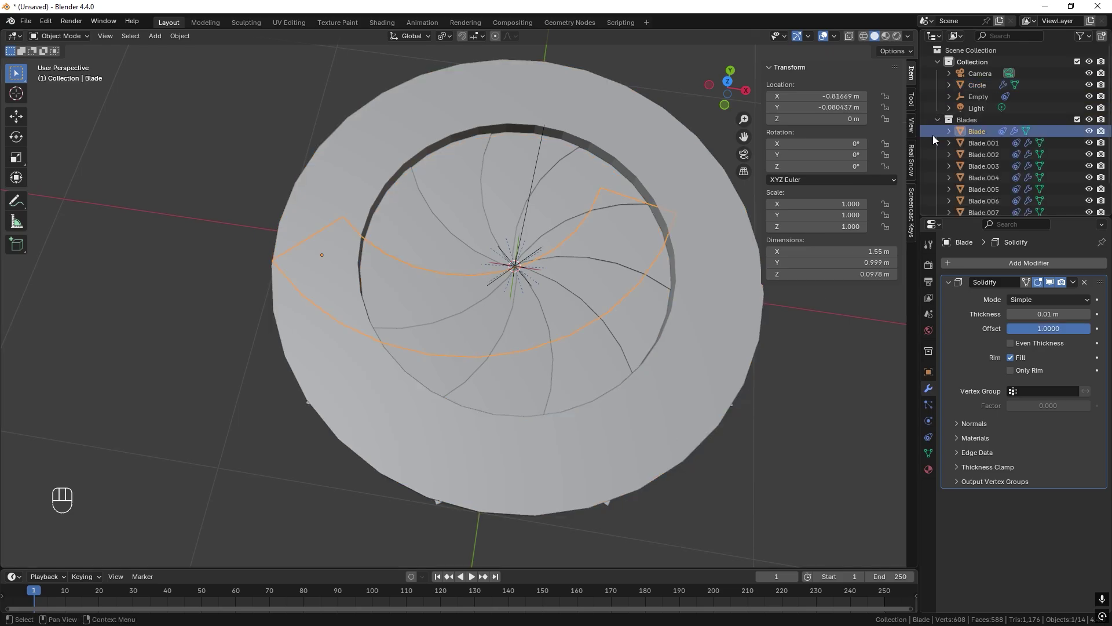
Slide one outer corner vertex of the Blade mesh, trimming its width to 1.54 m
{"action": "middle_click_drag", "start_coordinate": [240, 282], "coordinate": [340, 310]}
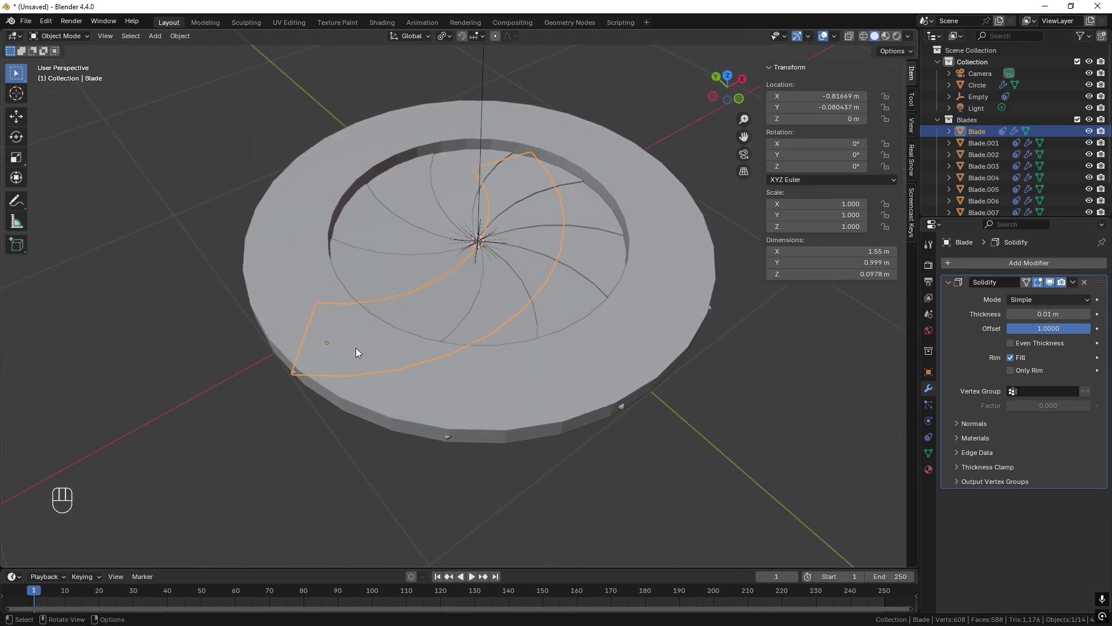
{"action": "key", "text": "Tab"}
{"action": "left_click", "coordinate": [292, 375]}
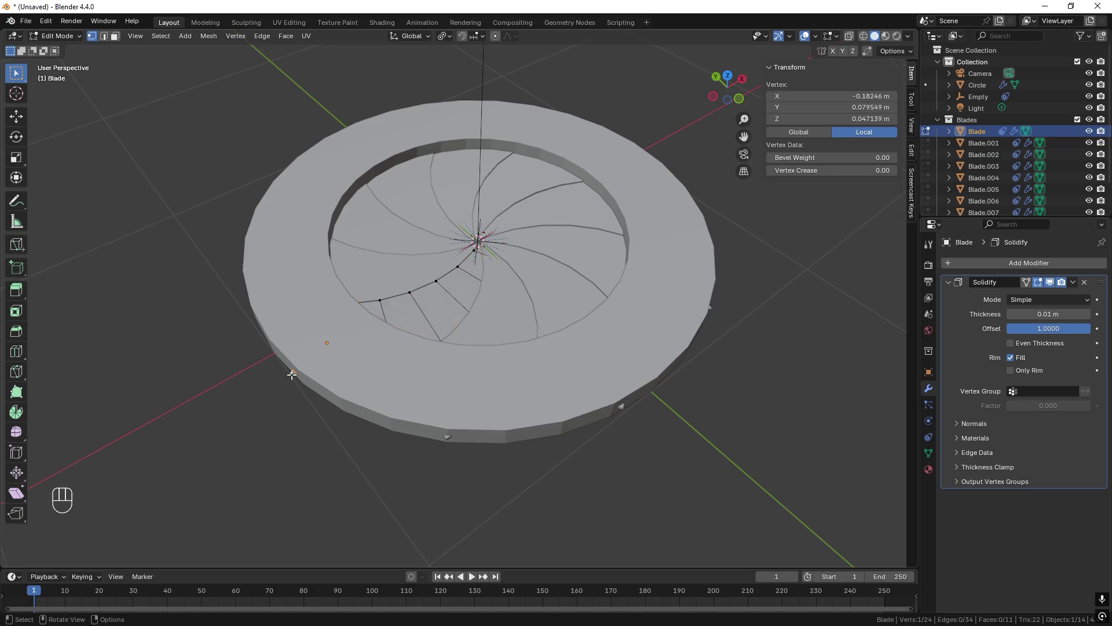
{"action": "key", "text": "g"}
{"action": "key", "text": "g"}
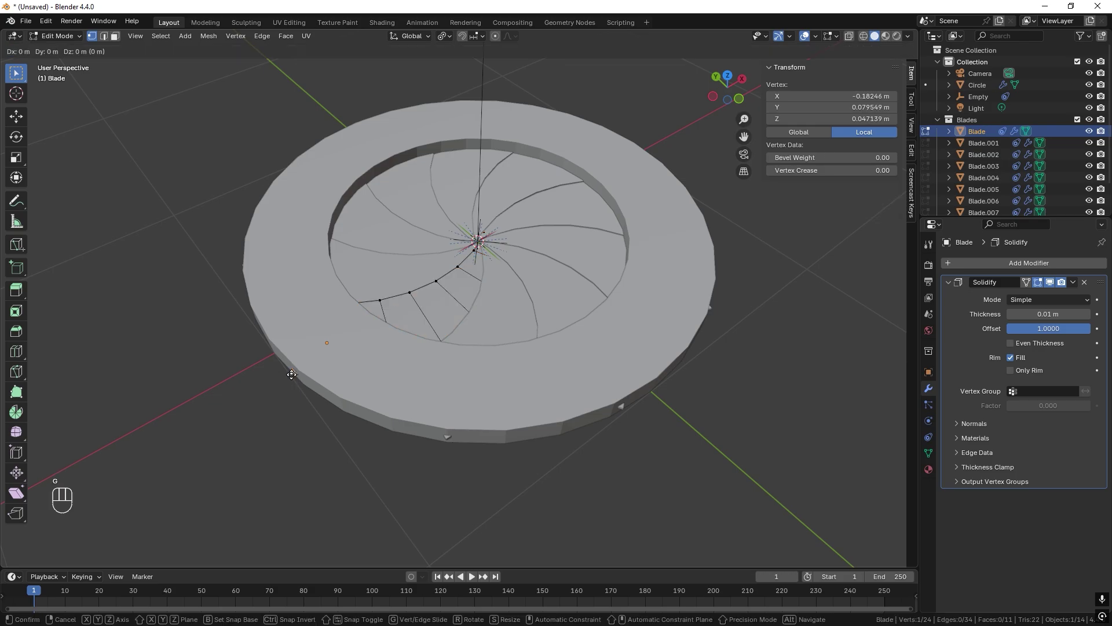
{"action": "left_click", "coordinate": [385, 384]}
{"action": "key", "text": "Tab"}
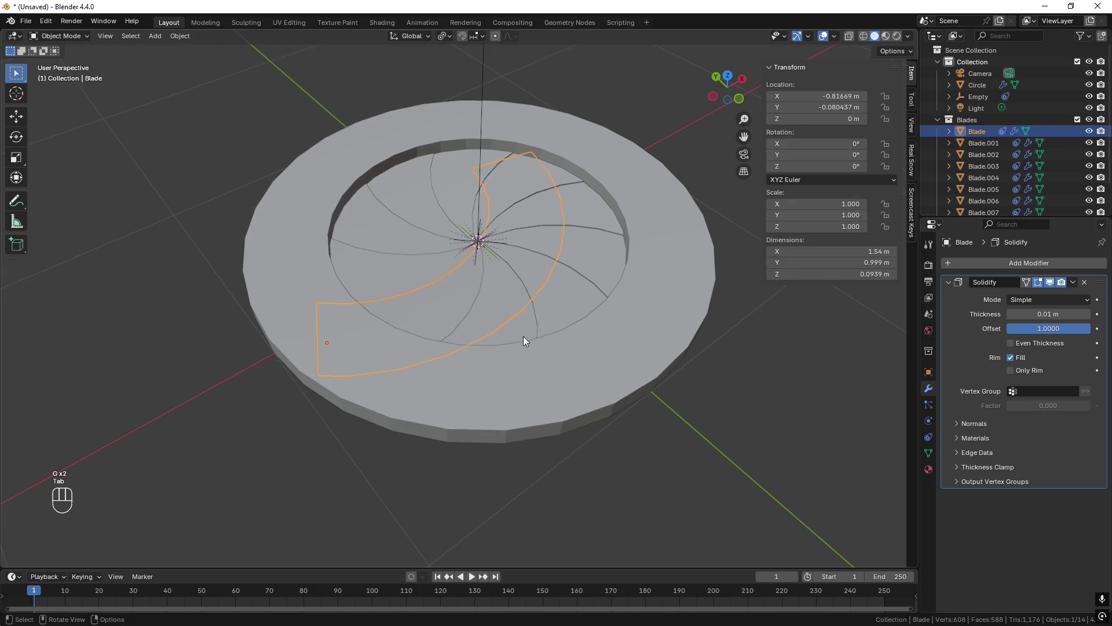
{"action": "middle_click_drag", "start_coordinate": [605, 204], "coordinate": [505, 181]}
Raise the Empty straight up along Z to 0.318 m
{"action": "left_click", "coordinate": [504, 181]}
{"action": "key", "text": "g"}
{"action": "key", "text": "z"}
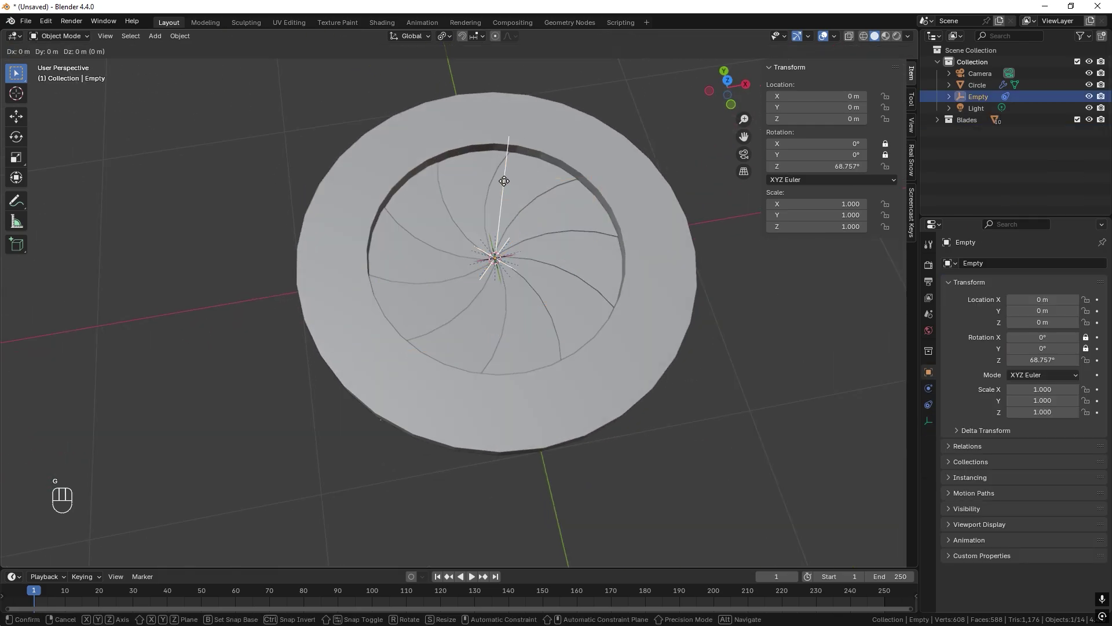
{"action": "left_click", "coordinate": [512, 154]}
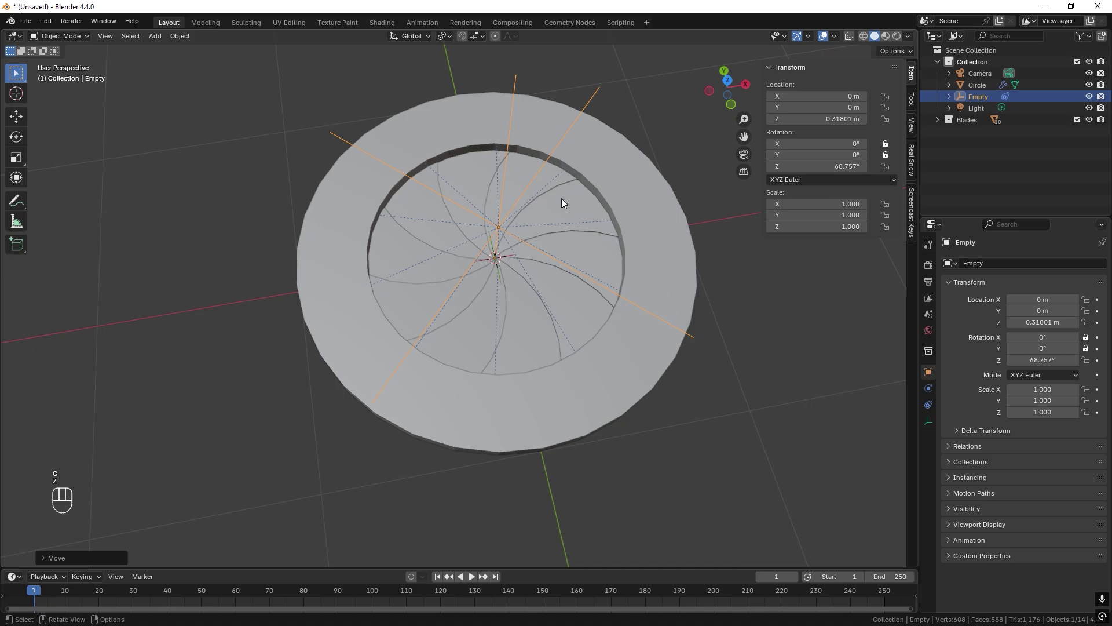
Turn the Empty to 20.951° so a round opening appears in the iris
{"action": "key", "text": "r"}
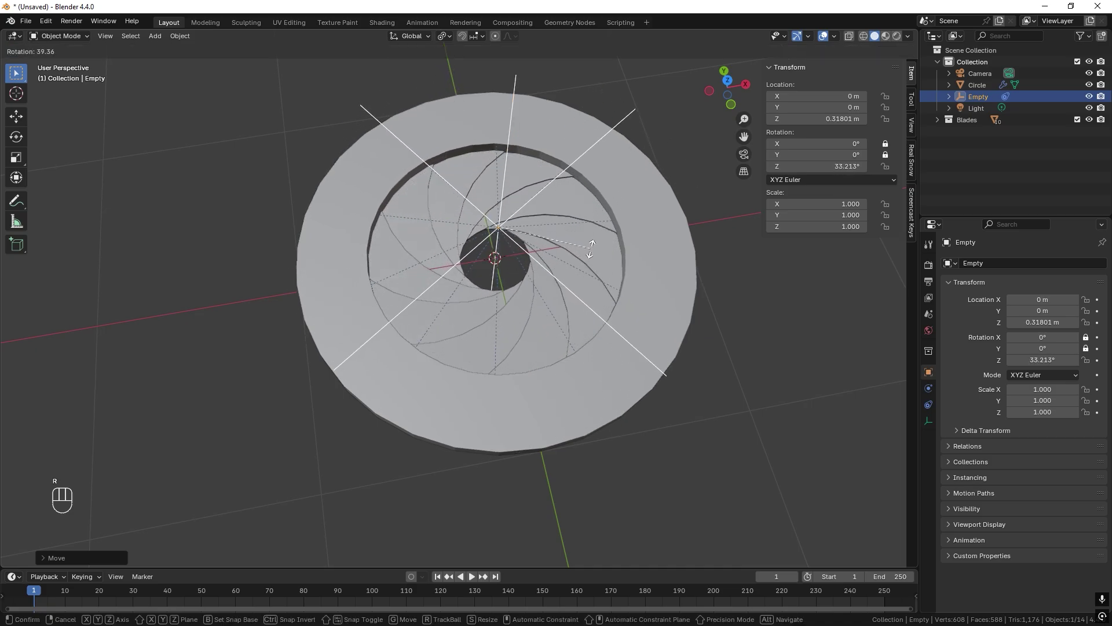
{"action": "left_click", "coordinate": [966, 97]}
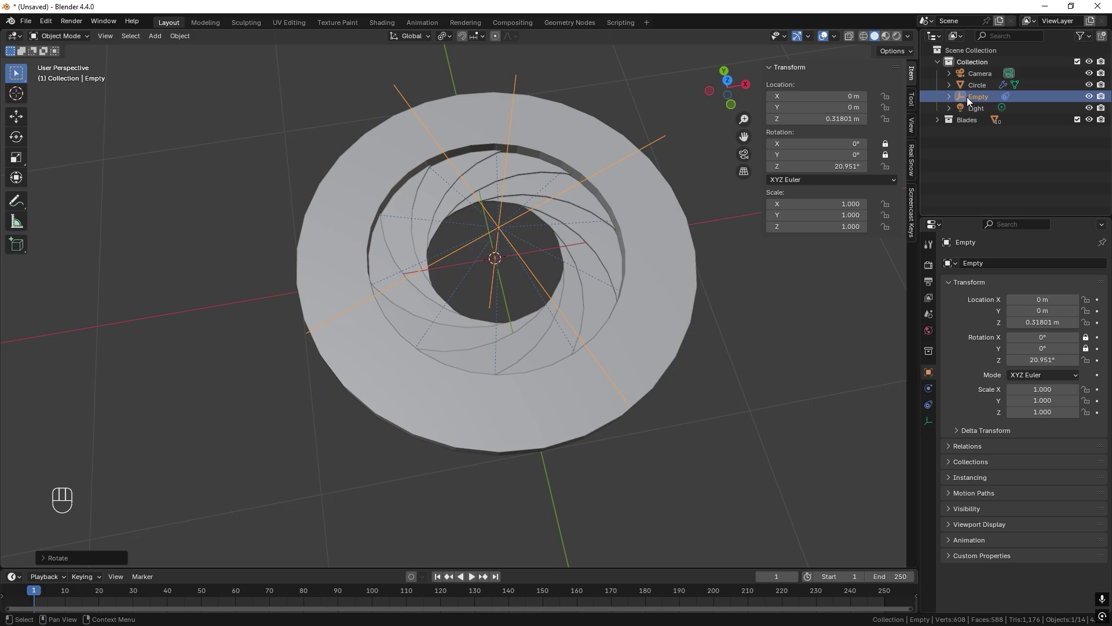
{"action": "left_click", "coordinate": [940, 120]}
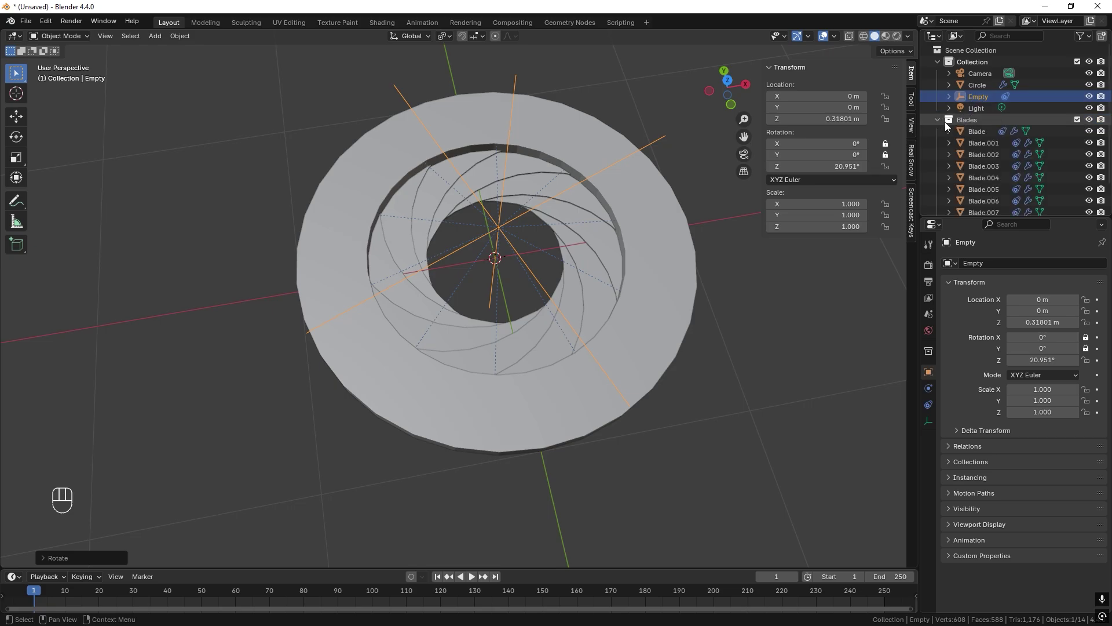
Give the Blade a new Material.001 with Metallic 1.0 and switch to Rendered shading
{"action": "left_click", "coordinate": [982, 131]}
{"action": "left_click", "coordinate": [928, 471]}
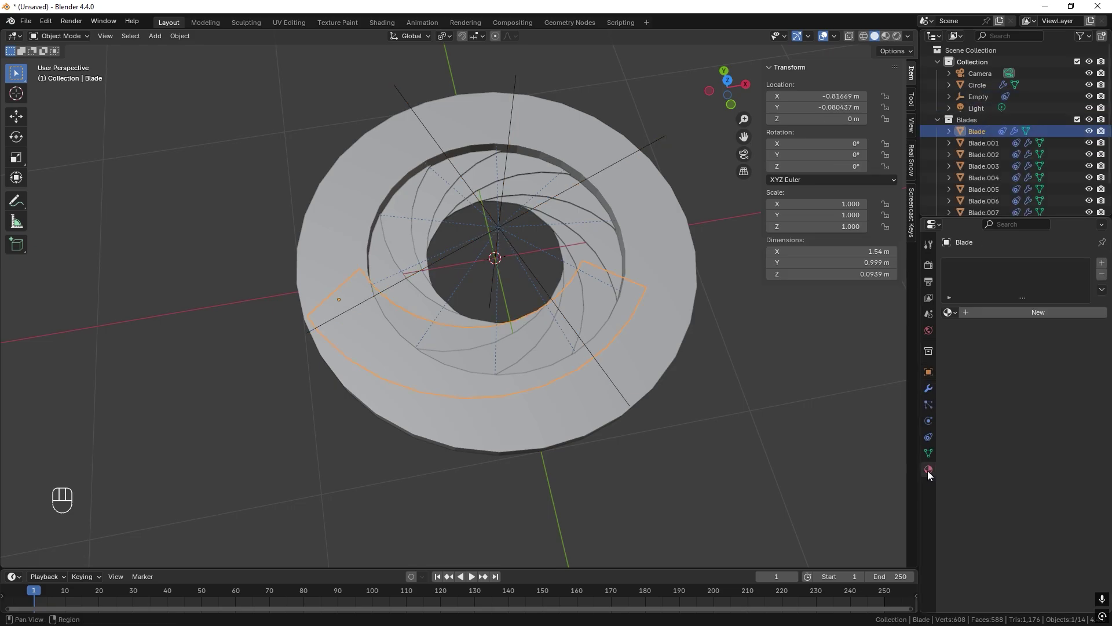
{"action": "left_click", "coordinate": [1029, 312]}
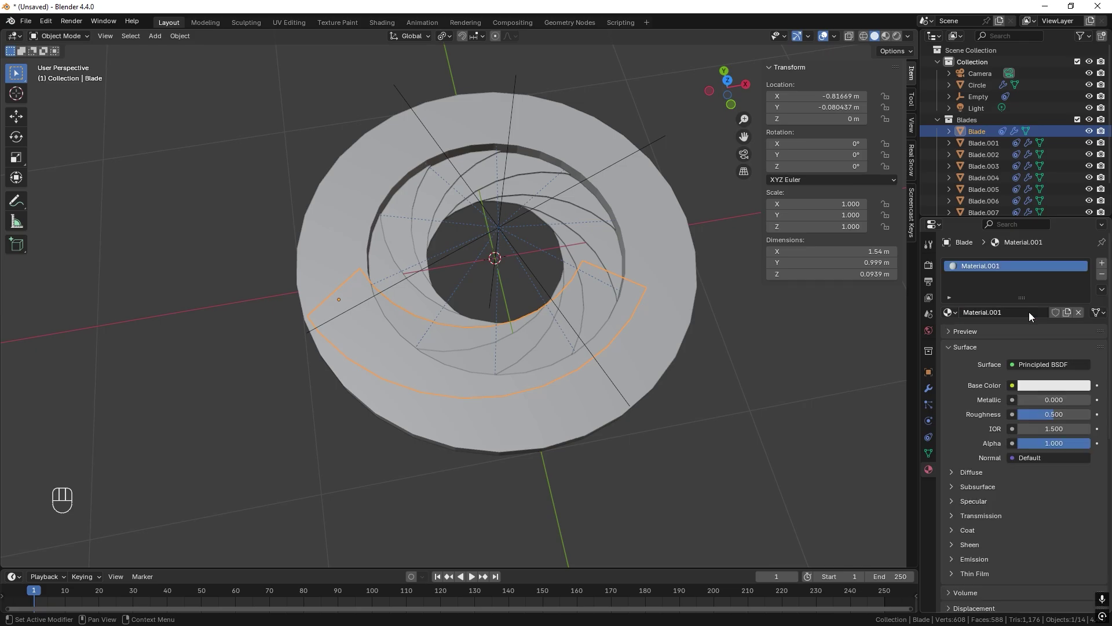
{"action": "left_click_drag", "start_coordinate": [1032, 399], "coordinate": [1093, 404]}
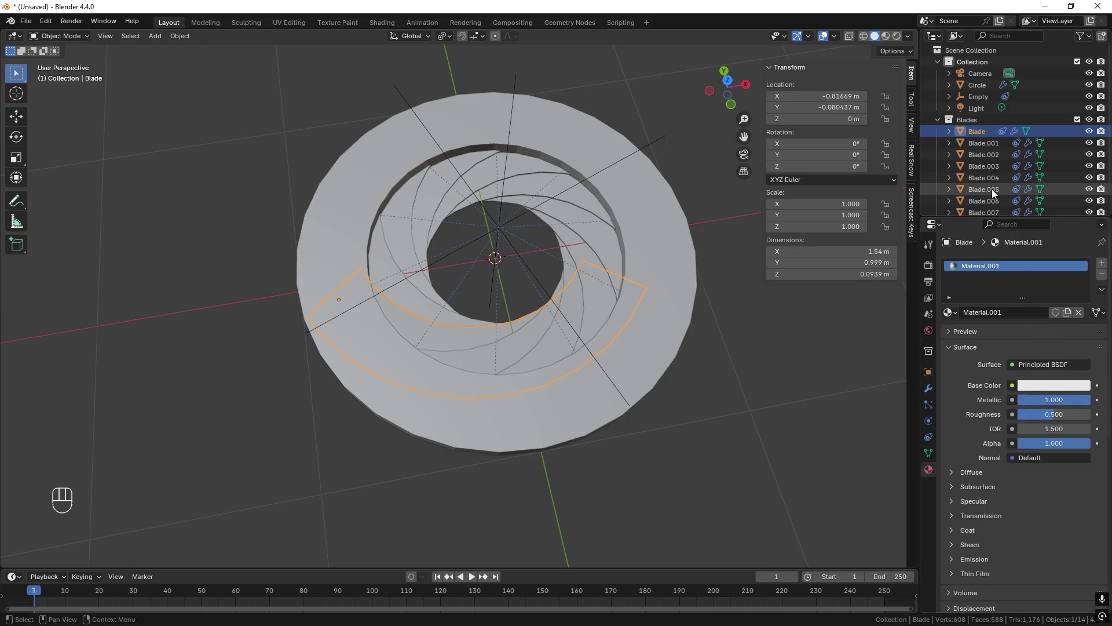
{"action": "left_click", "coordinate": [897, 37]}
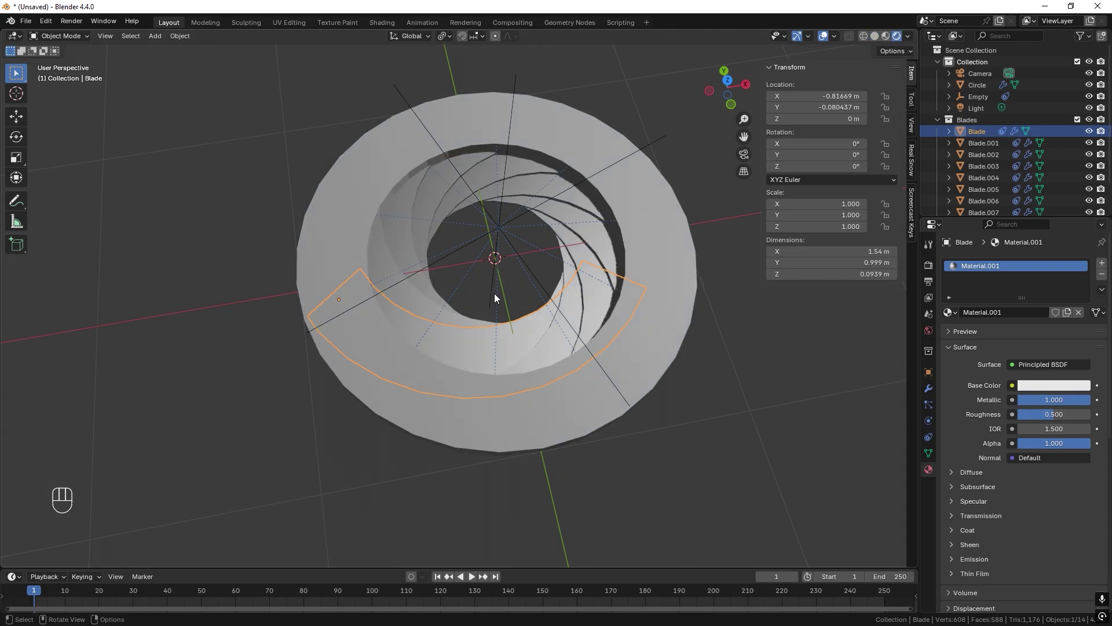
Give the Circle a new Material.002 with a darker grey base colour and Metallic 1.0
{"action": "left_click", "coordinate": [648, 222]}
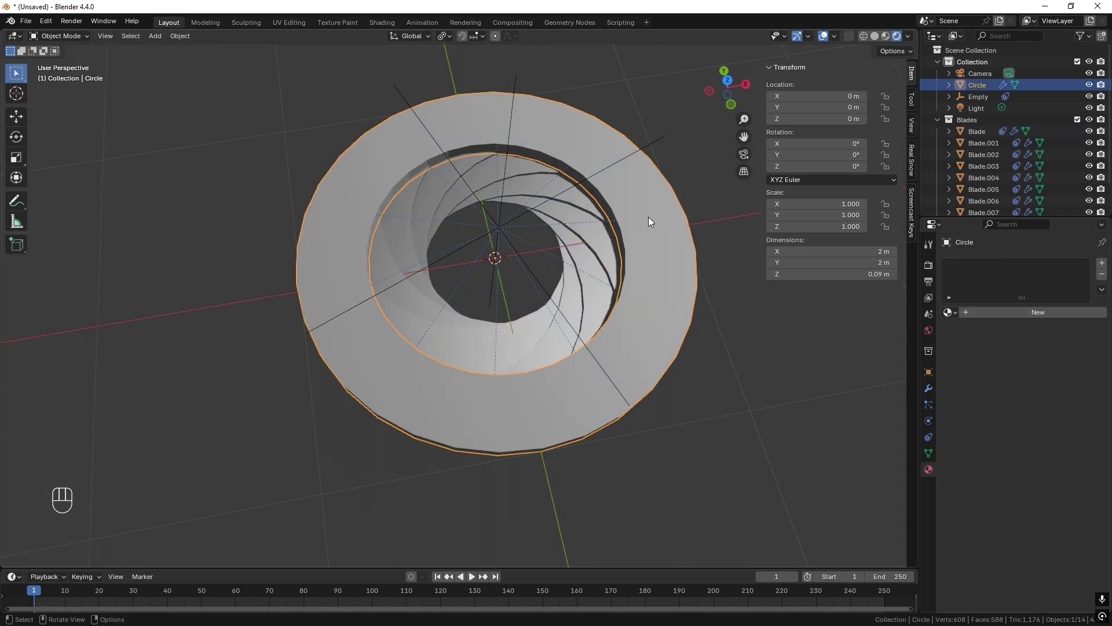
{"action": "left_click", "coordinate": [1038, 311]}
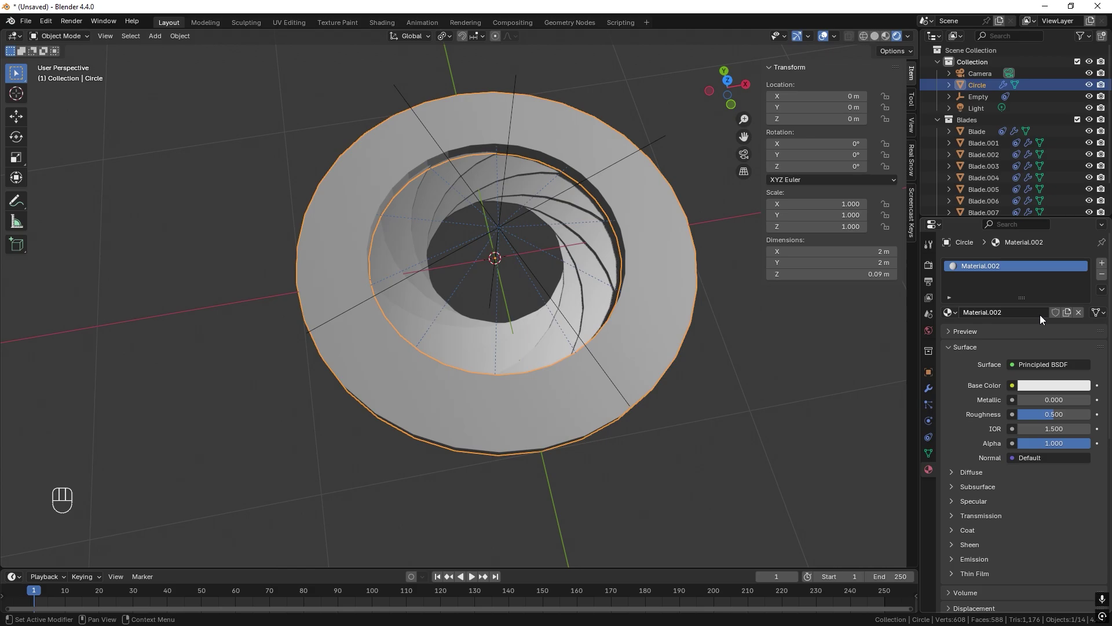
{"action": "left_click", "coordinate": [1059, 384]}
{"action": "scroll", "coordinate": [1055, 235], "scroll_direction": "down", "scroll_amount": 8}
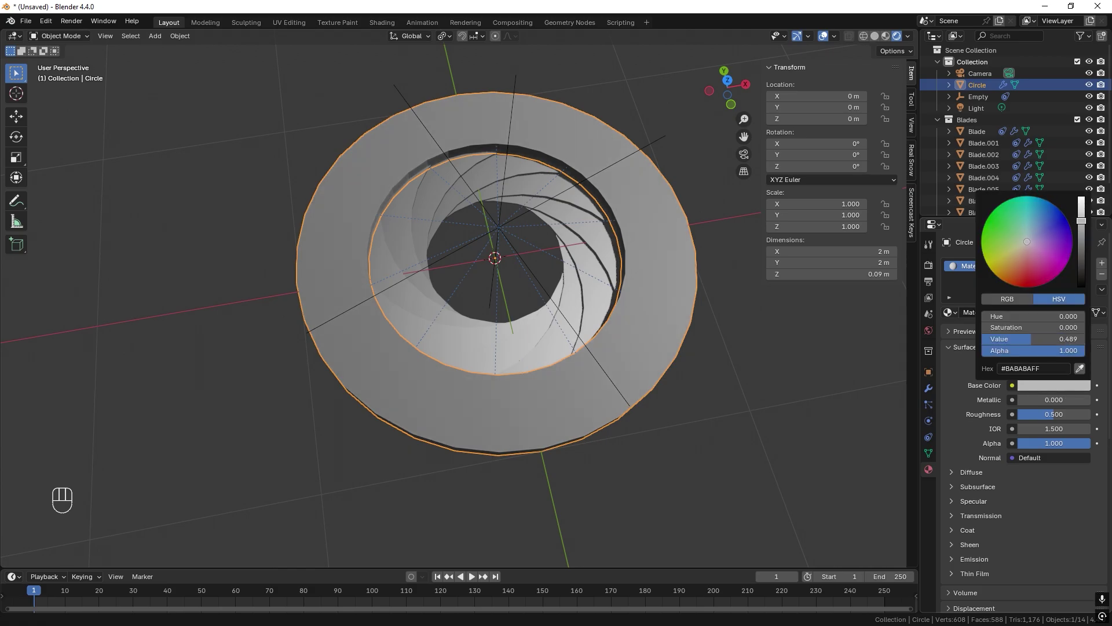
{"action": "left_click_drag", "start_coordinate": [1047, 406], "coordinate": [1107, 405]}
Select the Empty and start rotating it to close and open the iris
{"action": "left_click", "coordinate": [764, 377]}
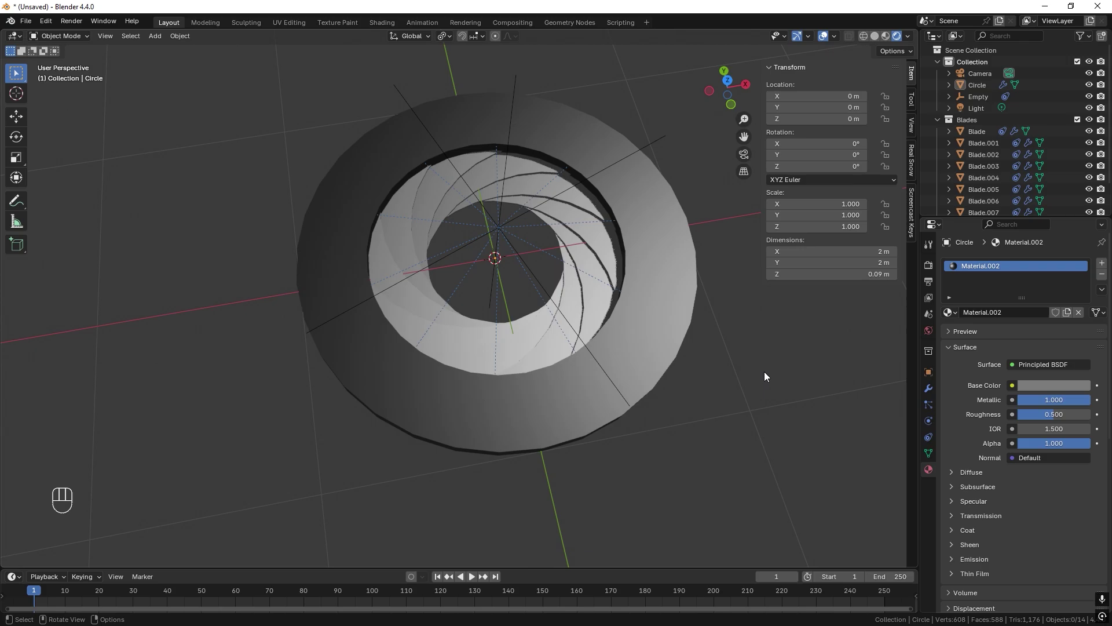
{"action": "left_click", "coordinate": [639, 152]}
{"action": "key", "text": "r"}
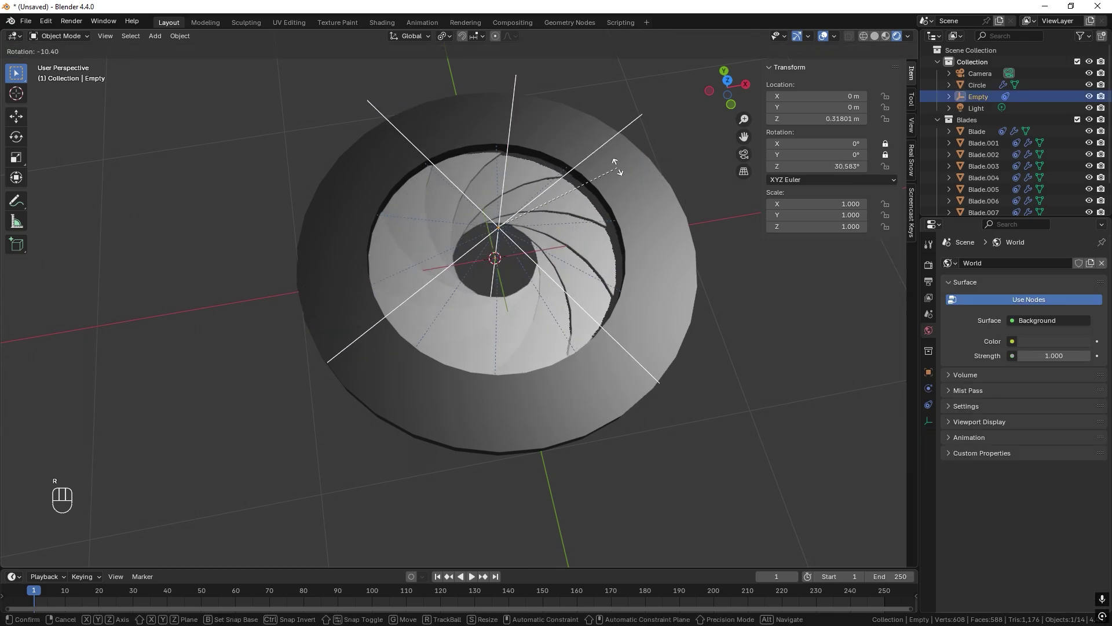